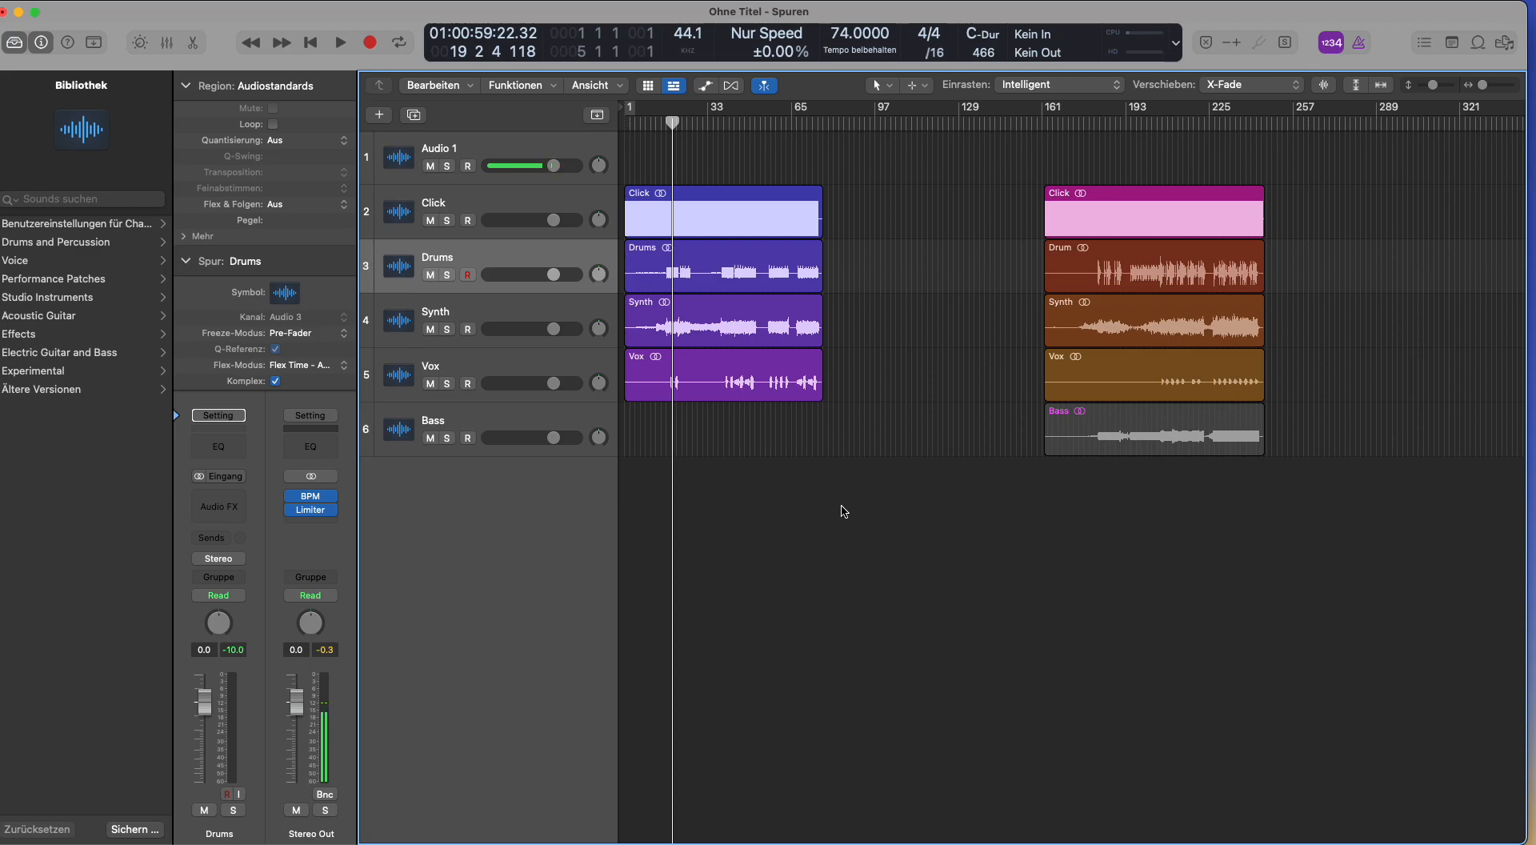
Examine the Live Loops grid alongside both songs' regions, and hide the grid again
{"action": "left_click", "coordinate": [648, 86]}
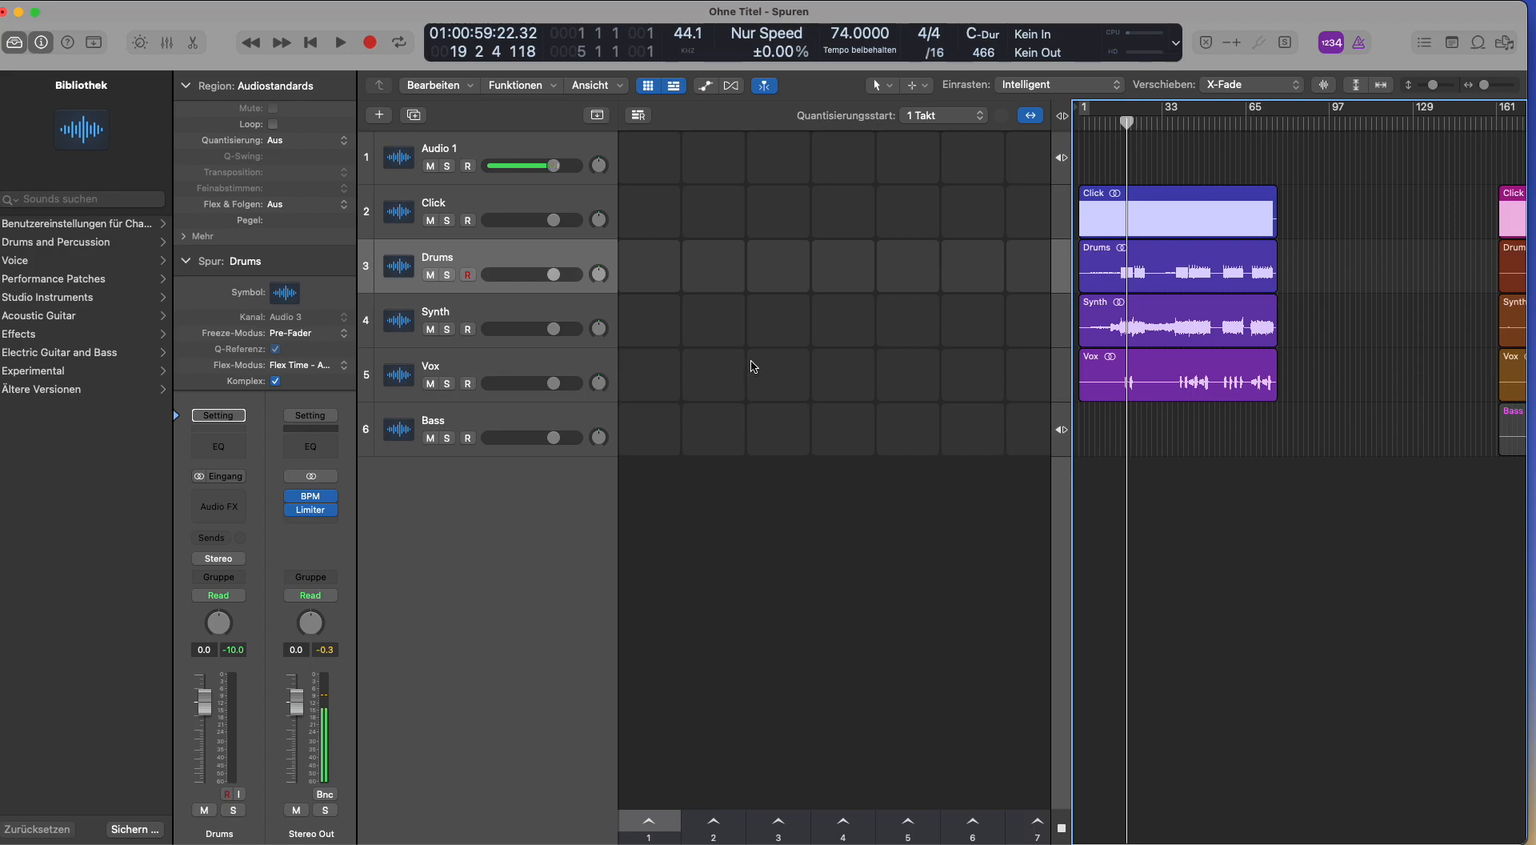
{"action": "left_click_drag", "start_coordinate": [1316, 556], "coordinate": [1135, 167]}
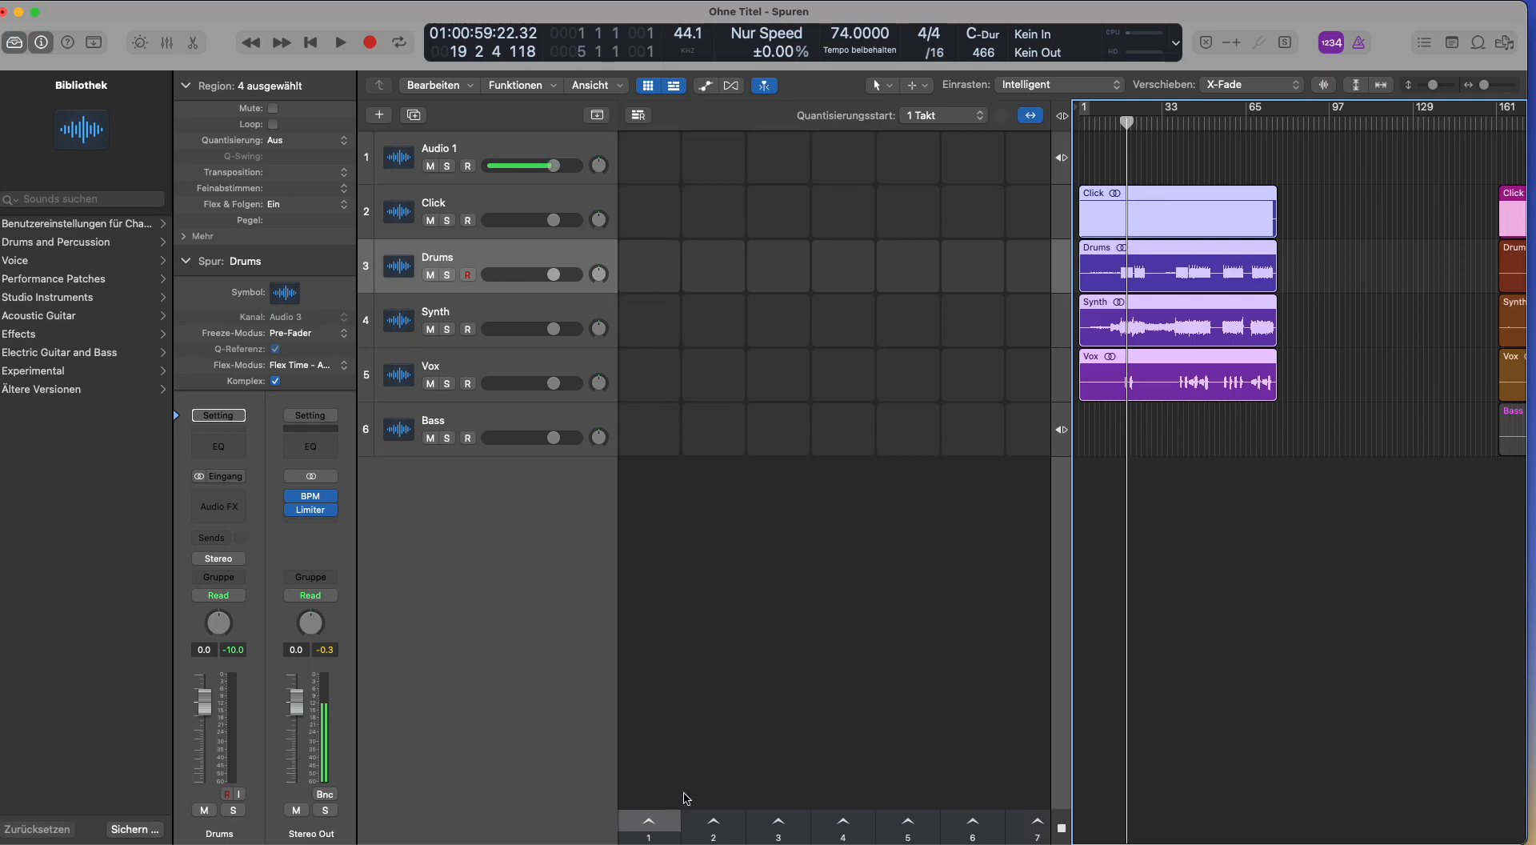
{"action": "scroll", "coordinate": [1150, 566], "scroll_direction": "right", "scroll_amount": 5}
{"action": "scroll", "coordinate": [1134, 562], "scroll_direction": "left", "scroll_amount": 3}
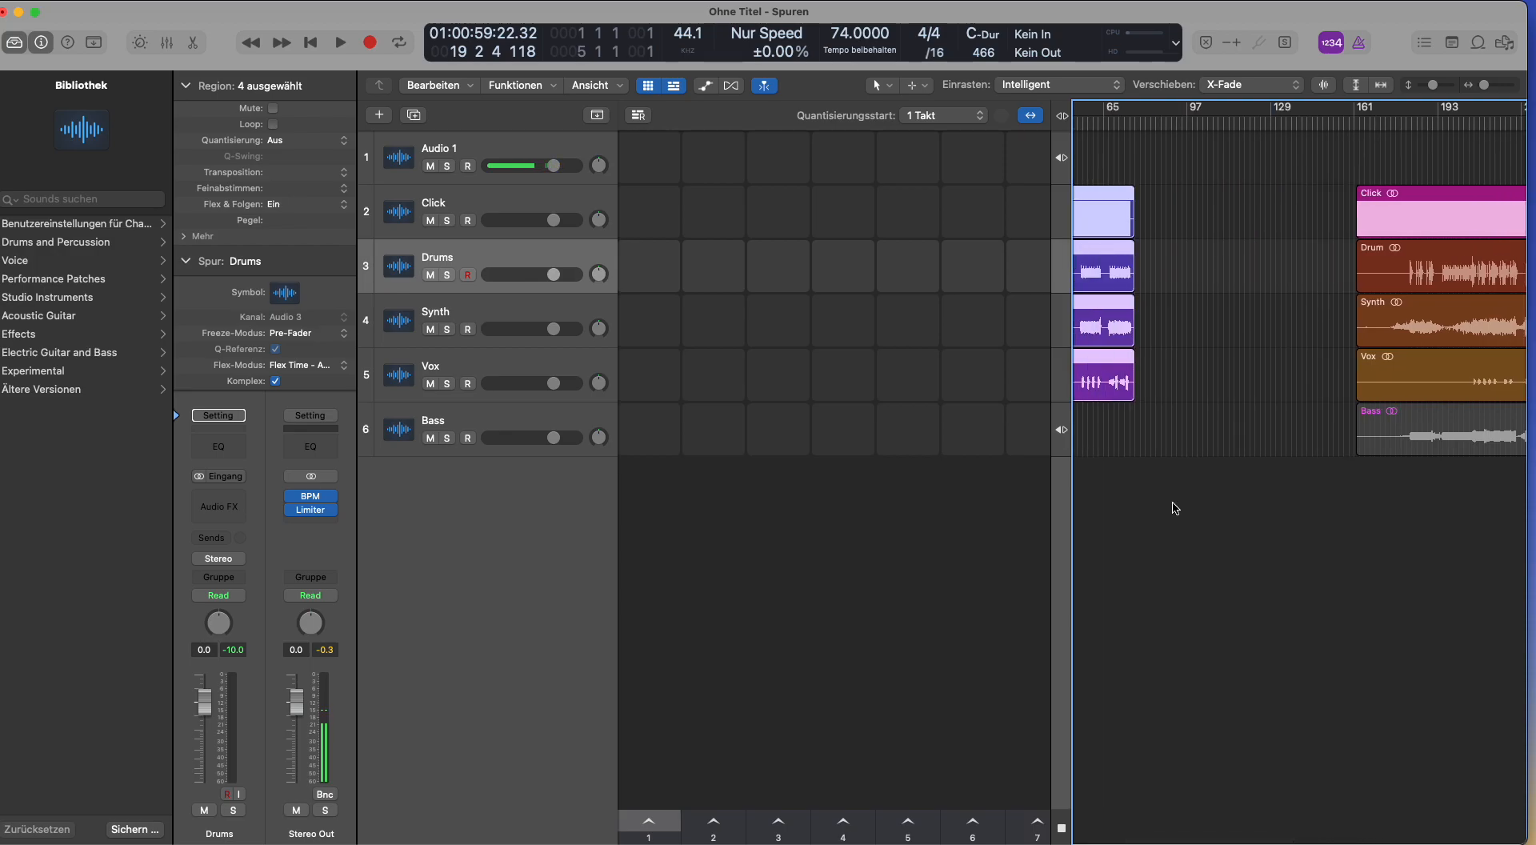
{"action": "scroll", "coordinate": [1177, 508], "scroll_direction": "left", "scroll_amount": 4}
{"action": "scroll", "coordinate": [1183, 514], "scroll_direction": "down", "scroll_amount": 3}
{"action": "scroll", "coordinate": [1183, 514], "scroll_direction": "down", "scroll_amount": 1}
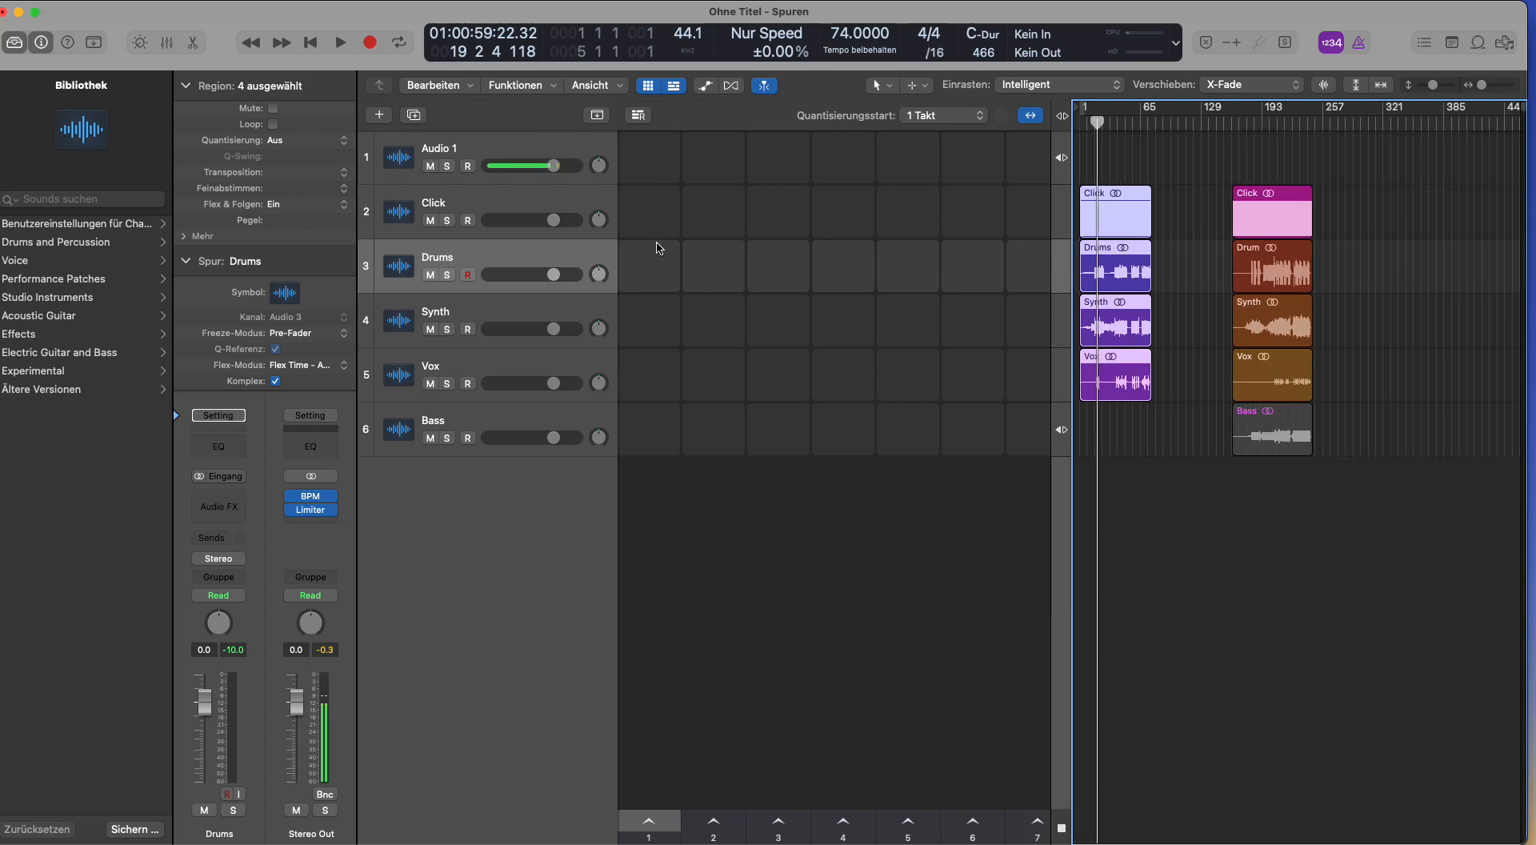
{"action": "left_click", "coordinate": [648, 85]}
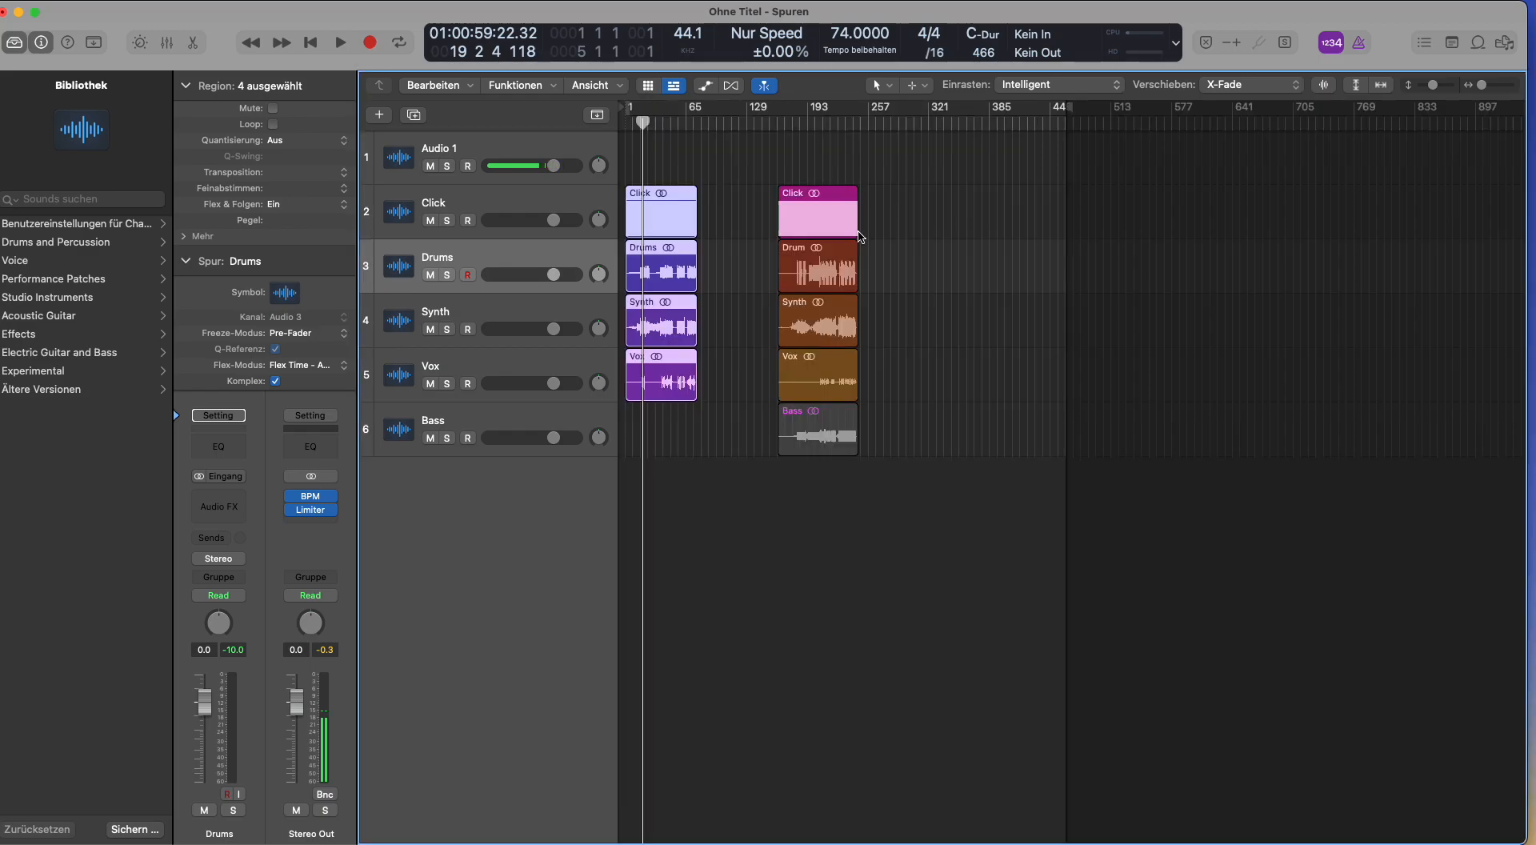
{"action": "left_click", "coordinate": [966, 383]}
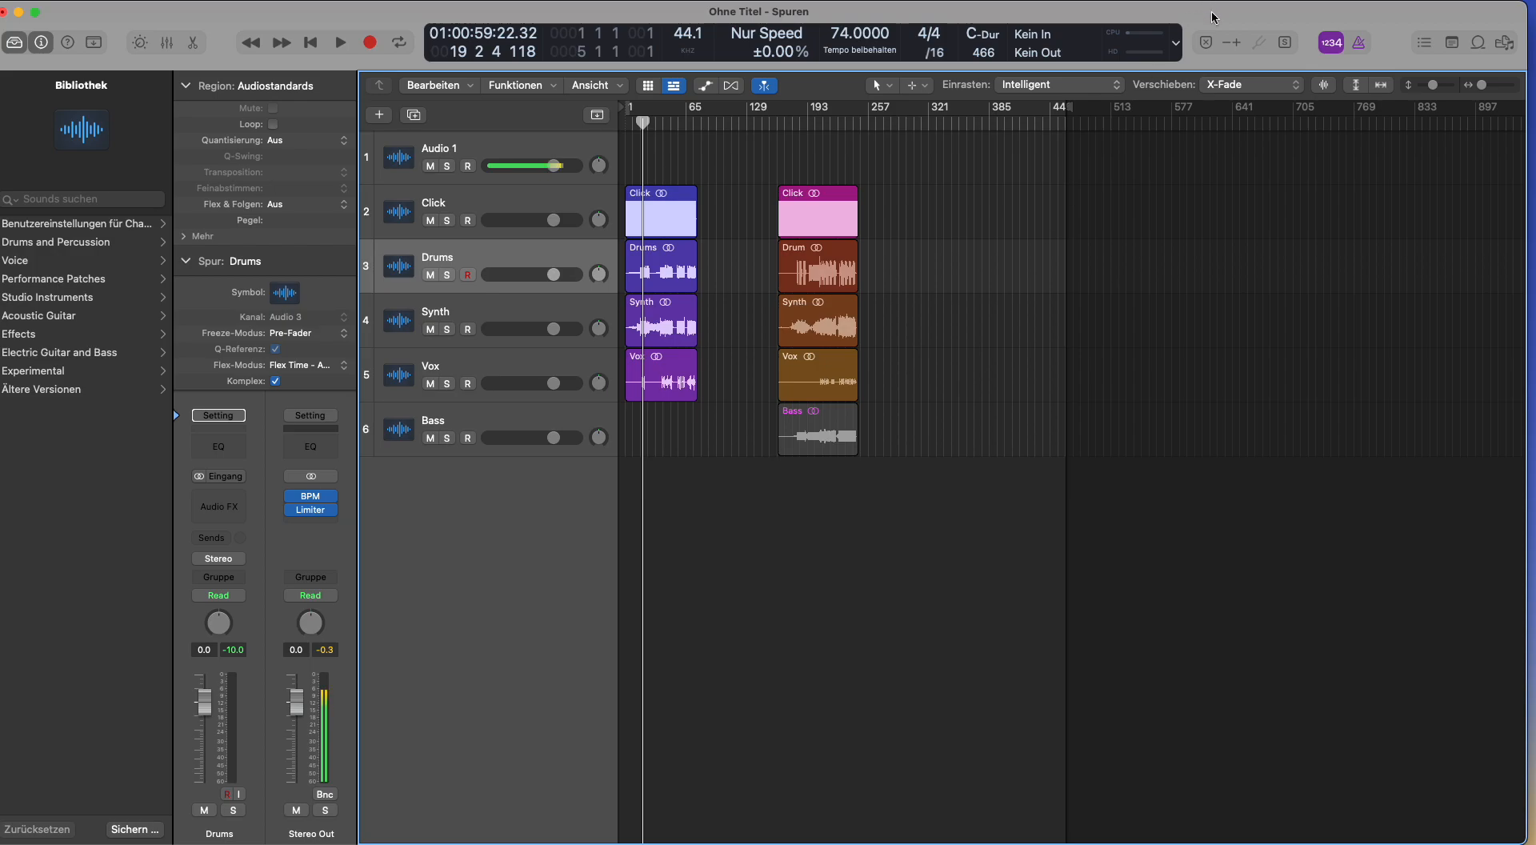
Return the playhead to the project start and view the stem files in the desktop folder Blood
{"action": "left_click_drag", "start_coordinate": [644, 123], "coordinate": [622, 146]}
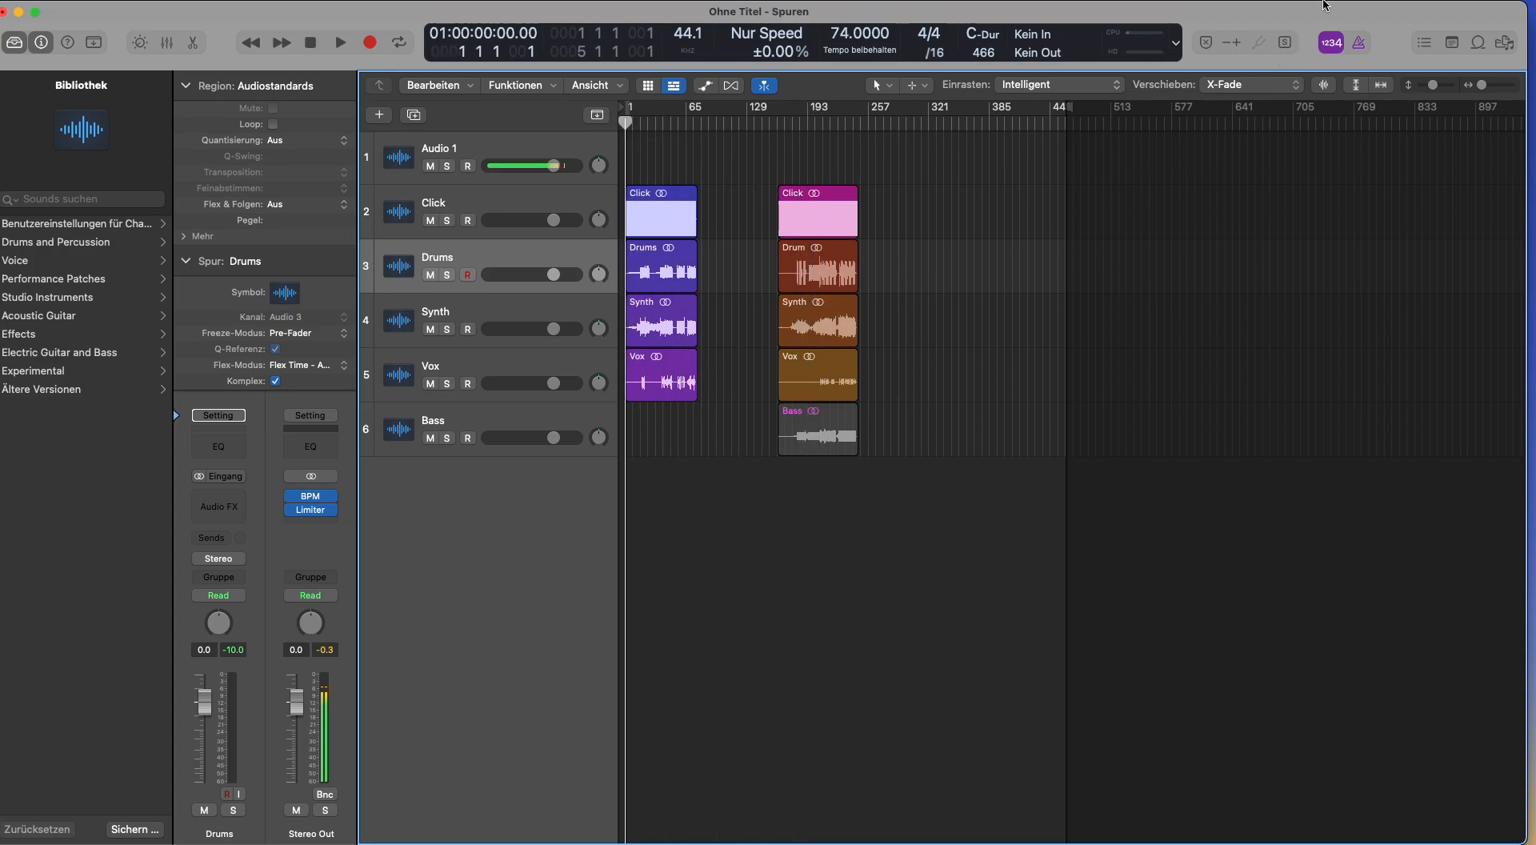
{"action": "left_click_drag", "start_coordinate": [1324, 5], "coordinate": [1212, 6]}
{"action": "double_click", "coordinate": [1440, 294]}
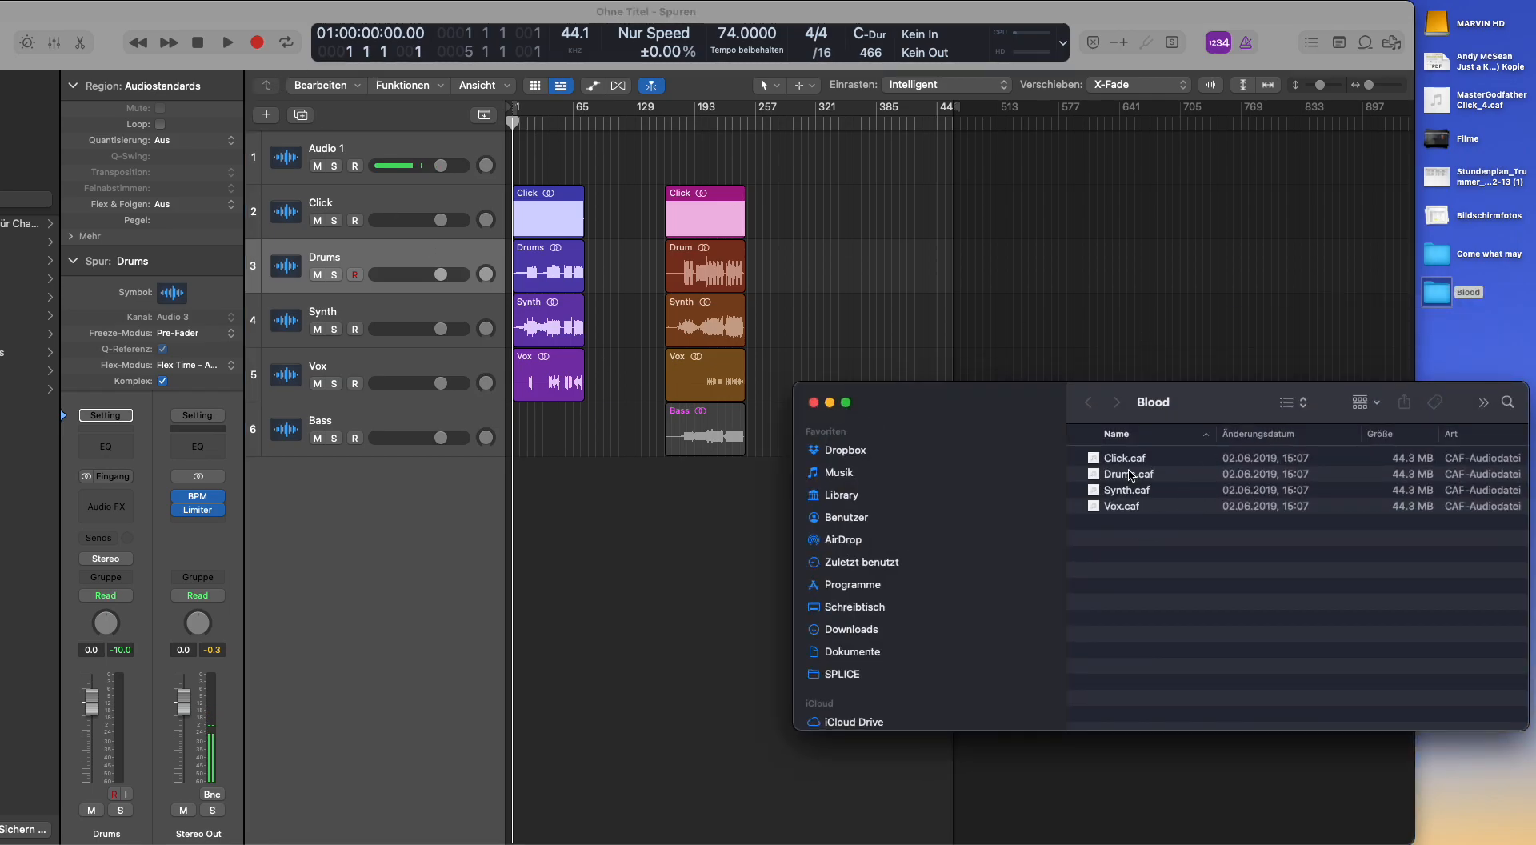
{"action": "left_click", "coordinate": [814, 402]}
{"action": "left_click_drag", "start_coordinate": [318, 10], "coordinate": [437, 7]}
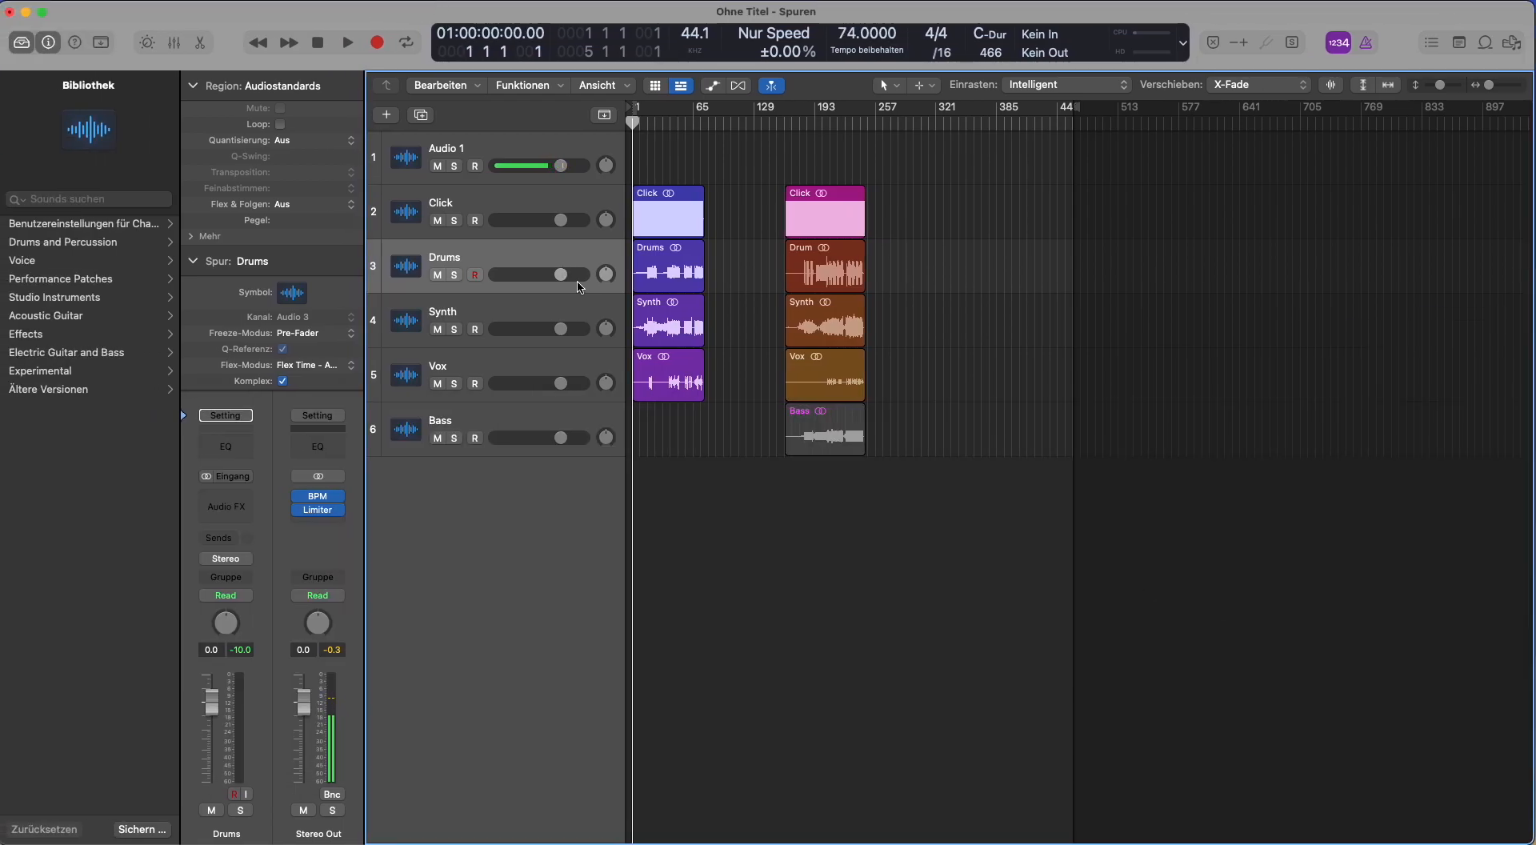
Show the global tracks and play the first song from about bar 12 with the Stereo Out's BPM Counter open
{"action": "left_click", "coordinate": [610, 119]}
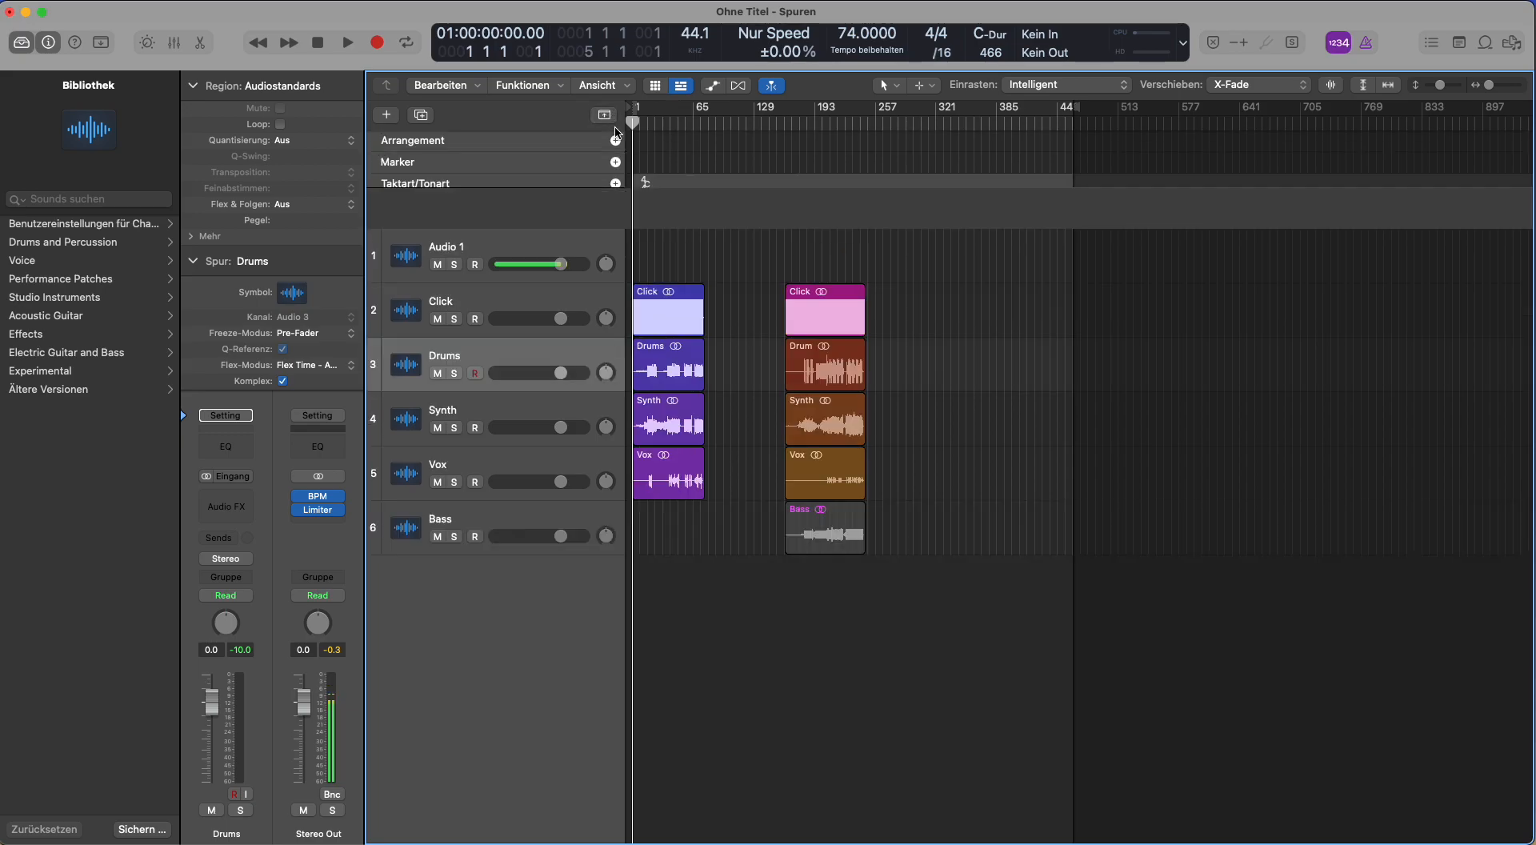
{"action": "key", "text": "z"}
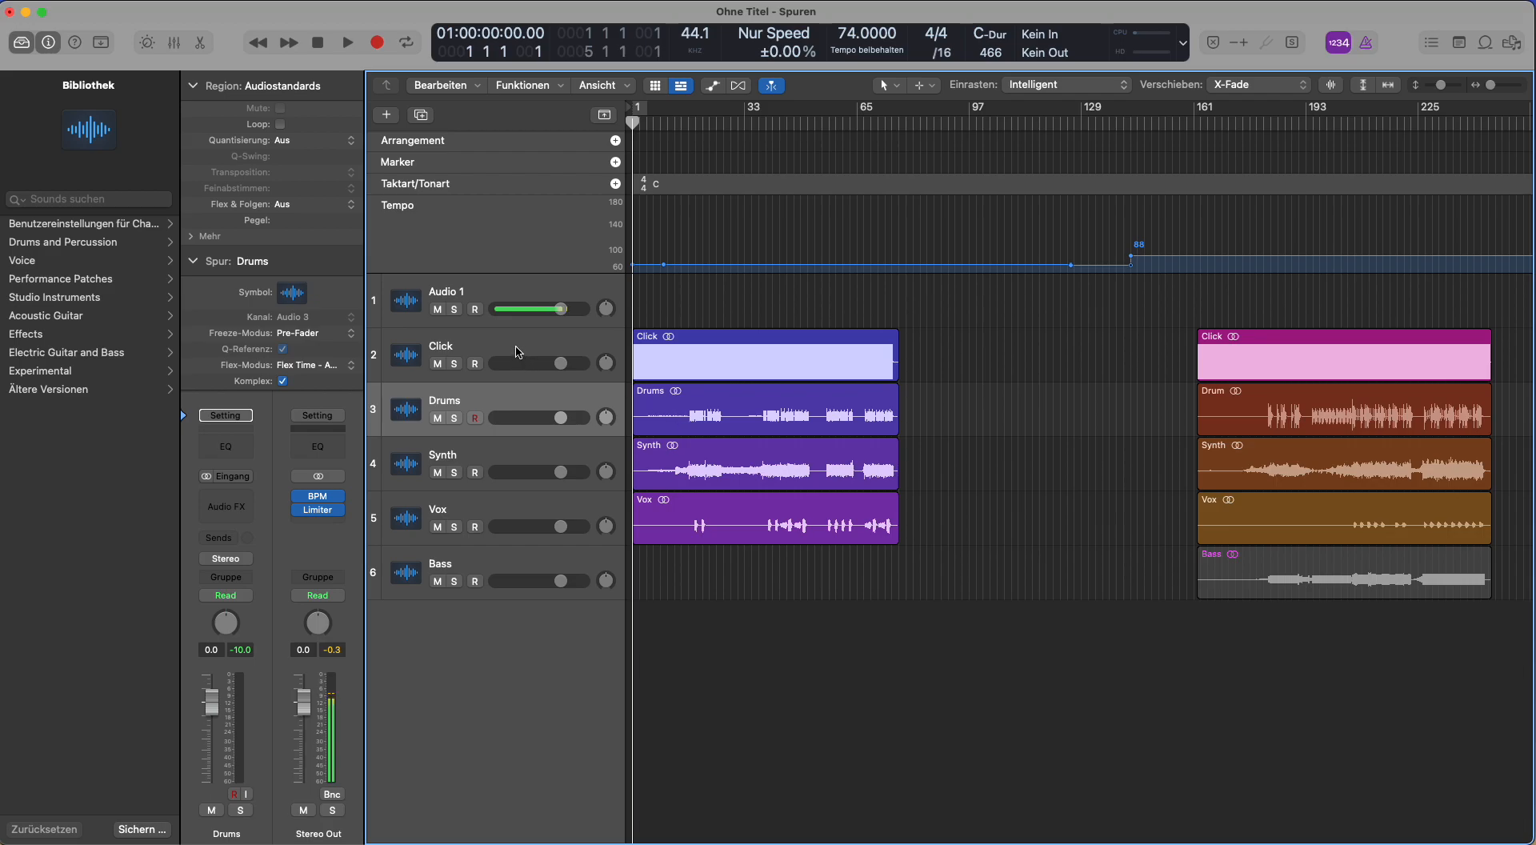
{"action": "left_click", "coordinate": [673, 124]}
{"action": "key", "text": "space"}
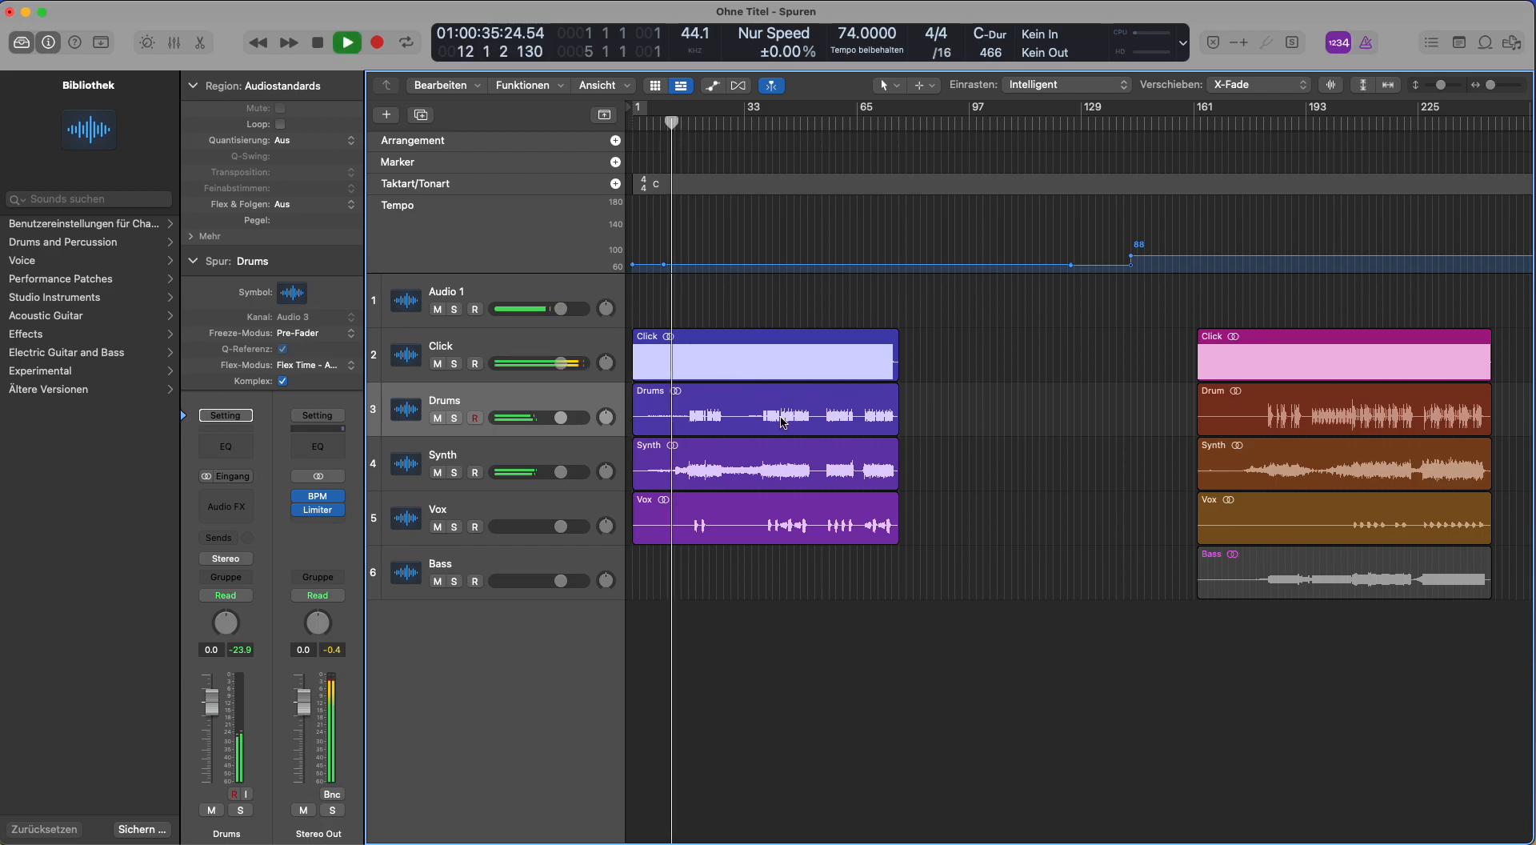
{"action": "left_click", "coordinate": [319, 497]}
{"action": "left_click_drag", "start_coordinate": [762, 382], "coordinate": [465, 373]}
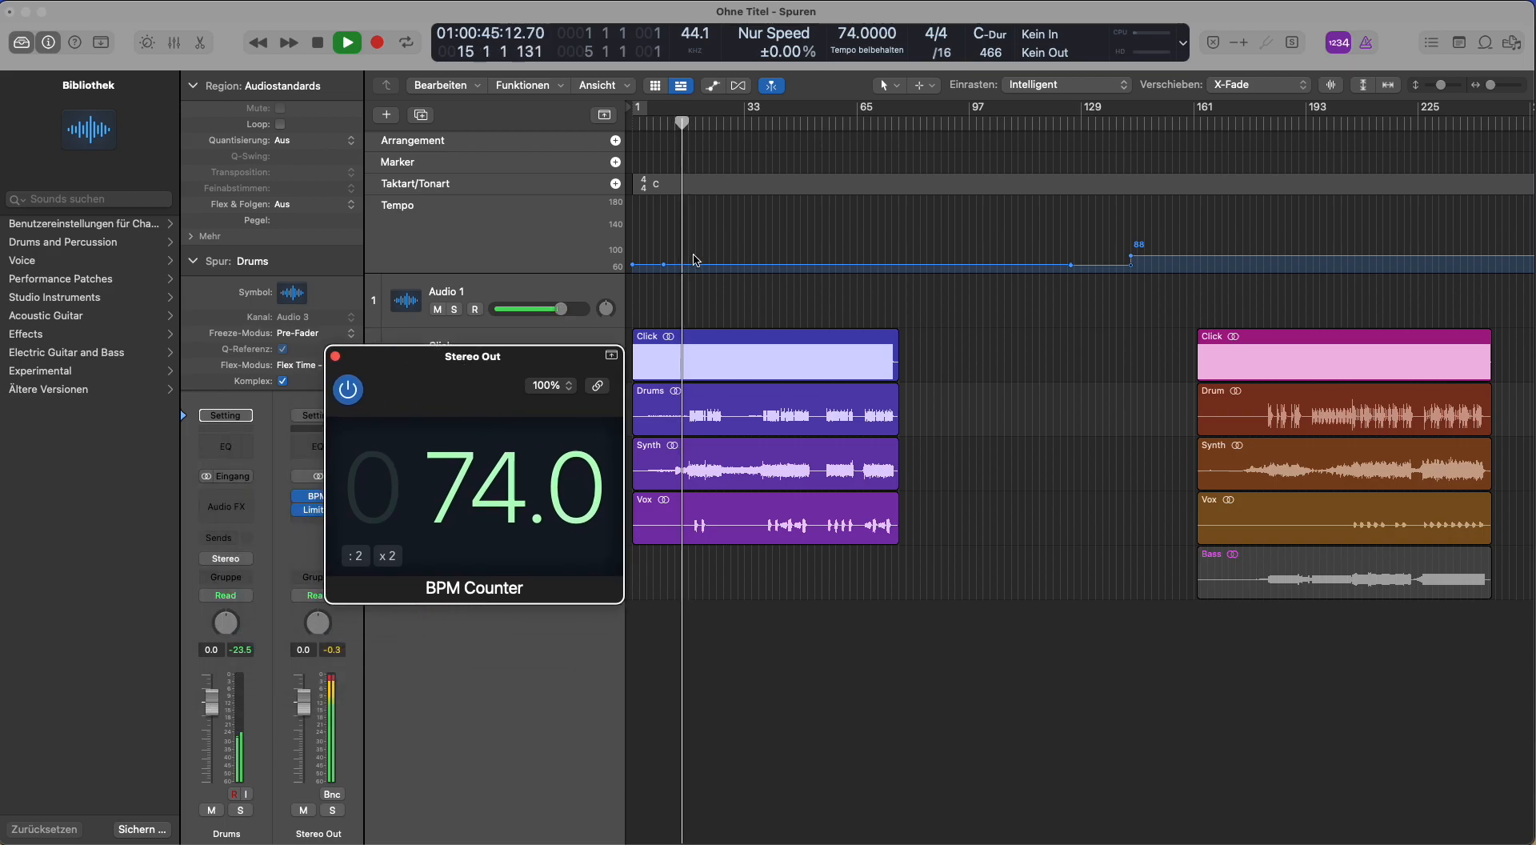
Delete the extra tempo point near bar 10 in the Tempo track and close the BPM Counter after stopping playback
{"action": "left_click", "coordinate": [666, 266]}
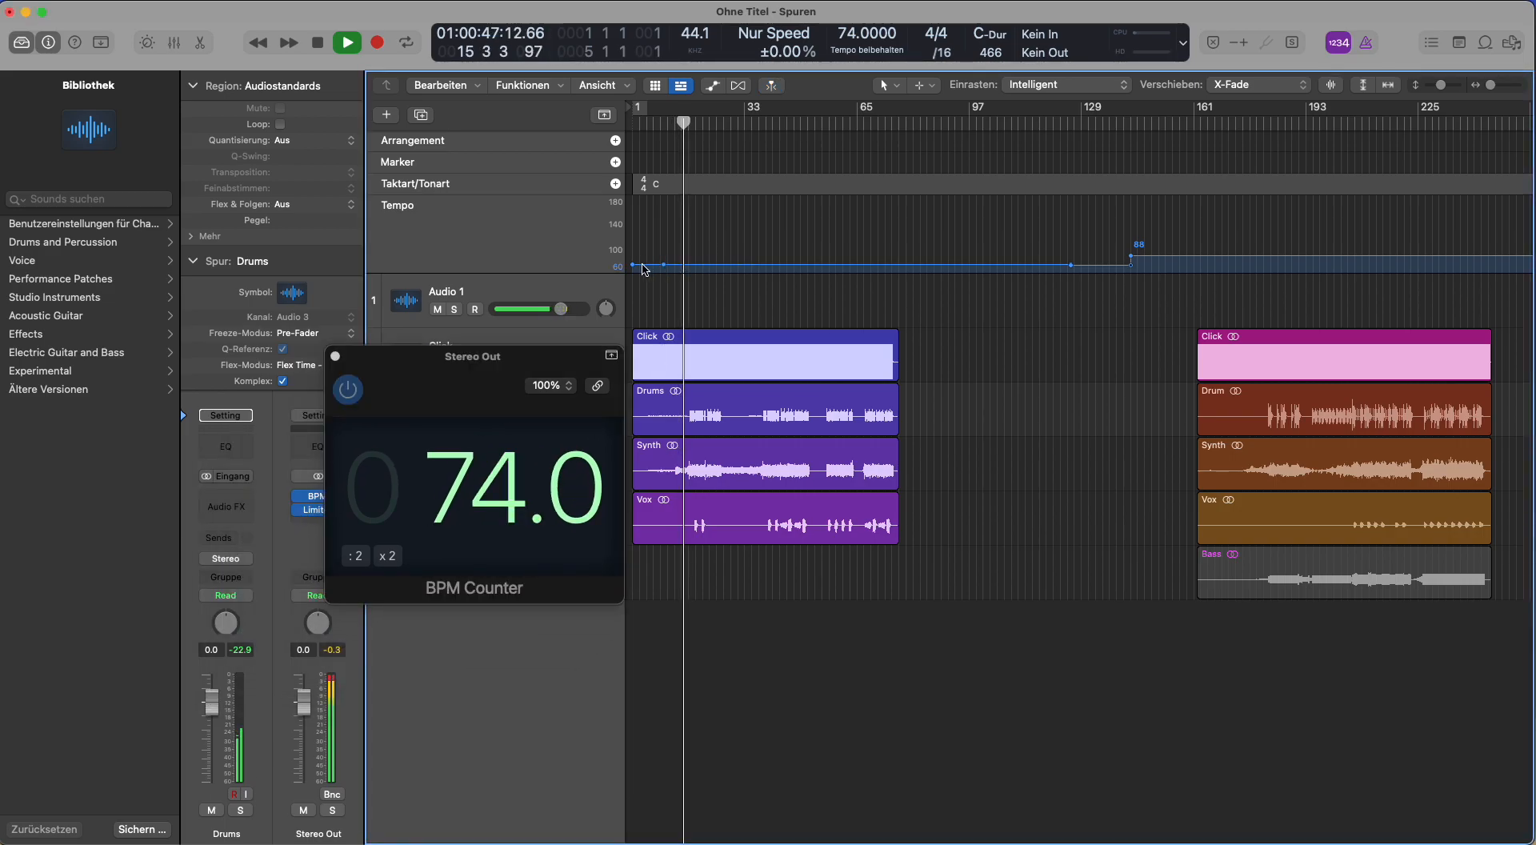
{"action": "left_click", "coordinate": [664, 266]}
{"action": "left_click_drag", "start_coordinate": [633, 266], "coordinate": [634, 264]}
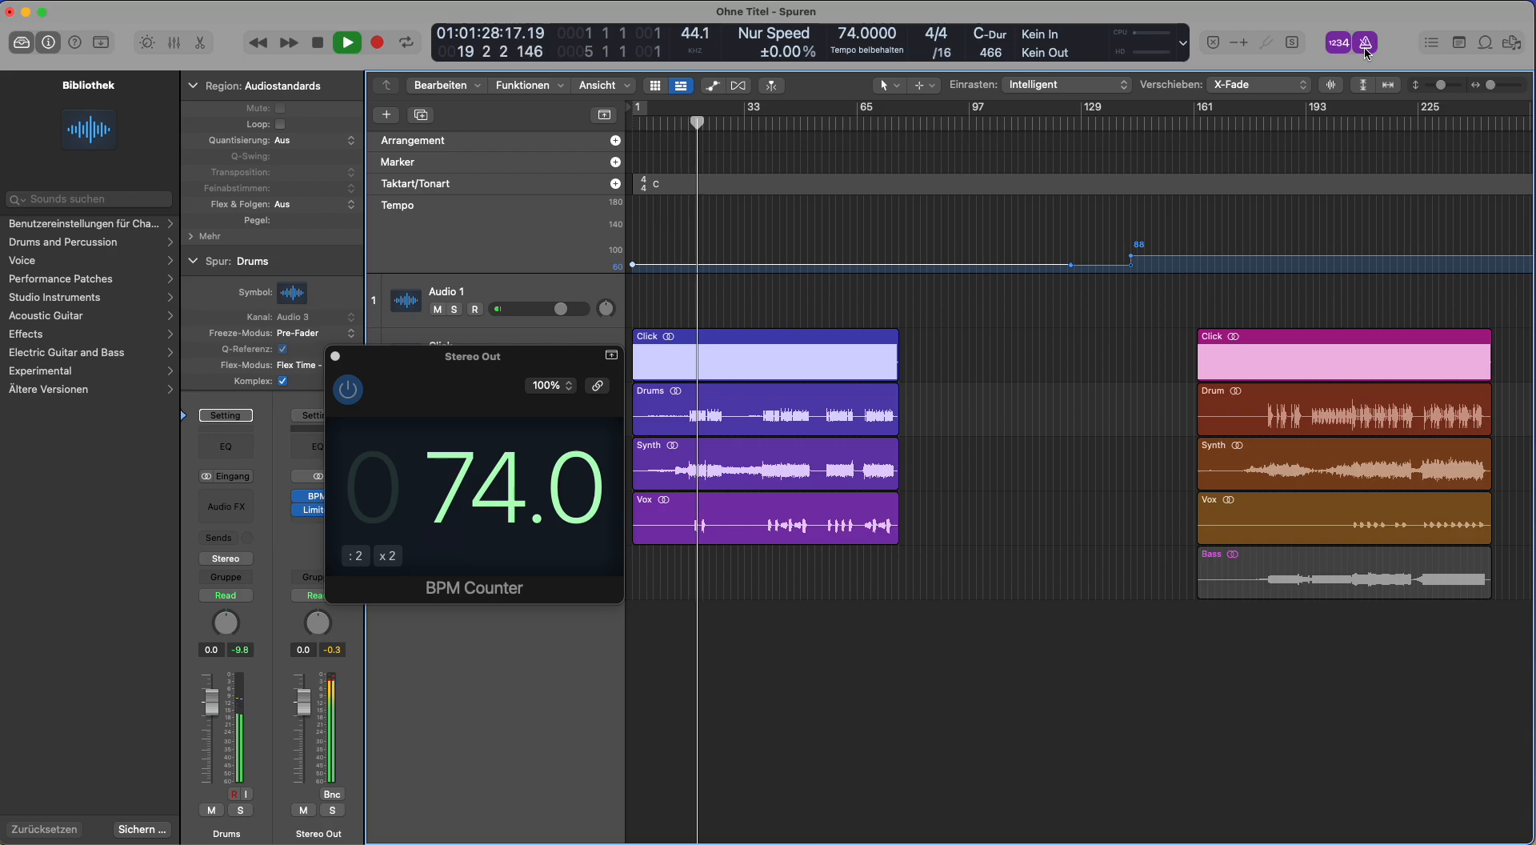
{"action": "key", "text": "space"}
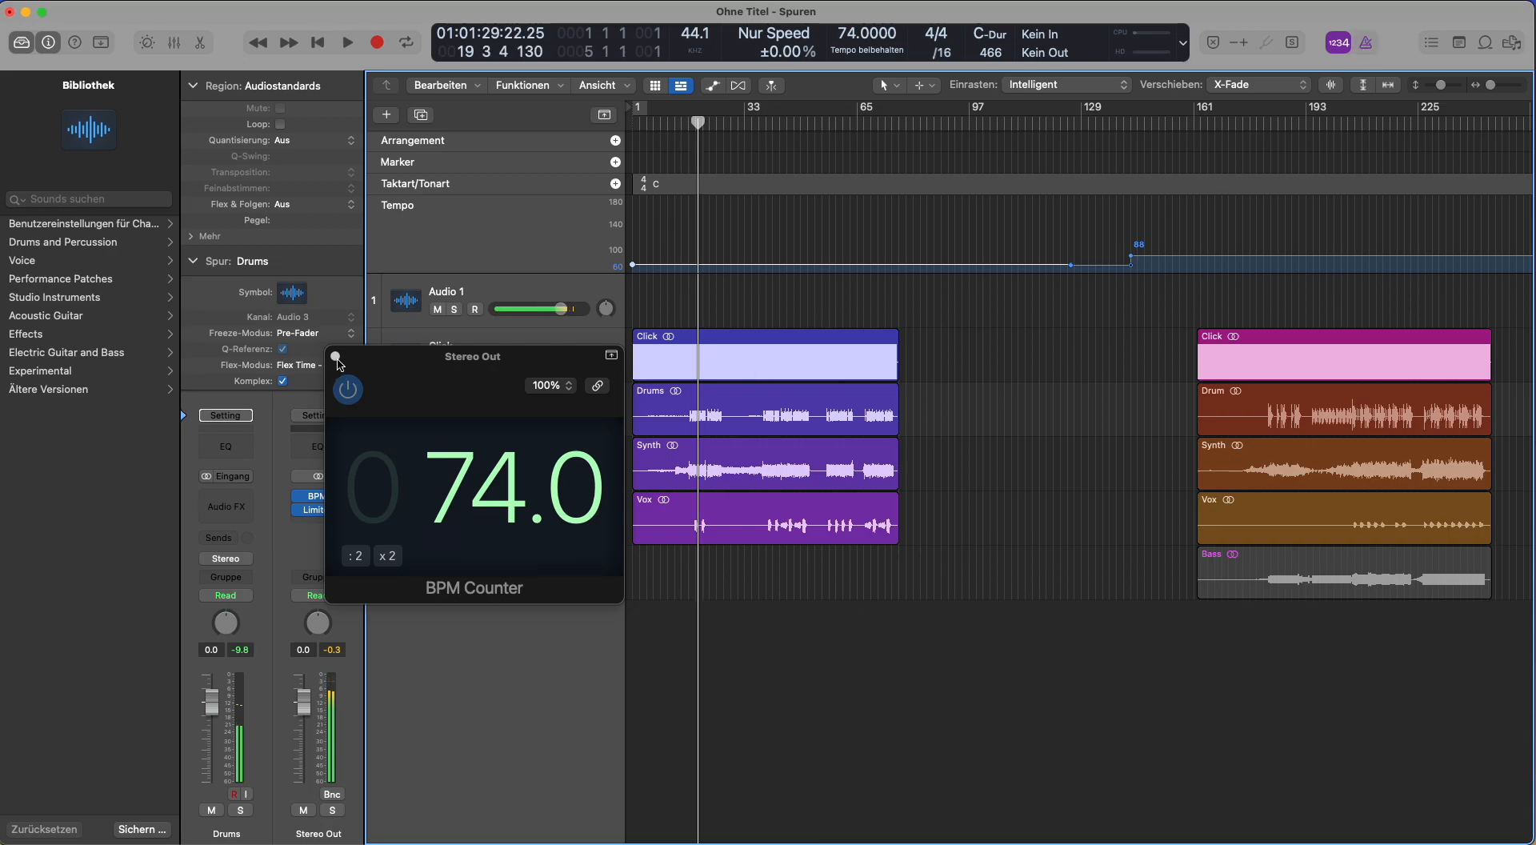
{"action": "left_click", "coordinate": [335, 356]}
Check the Drums track's Flex-Modus choices and the first song's four regions' Flex & Folgen choices, keeping Ein
{"action": "left_click_drag", "start_coordinate": [957, 652], "coordinate": [676, 298]}
{"action": "left_click", "coordinate": [342, 373]}
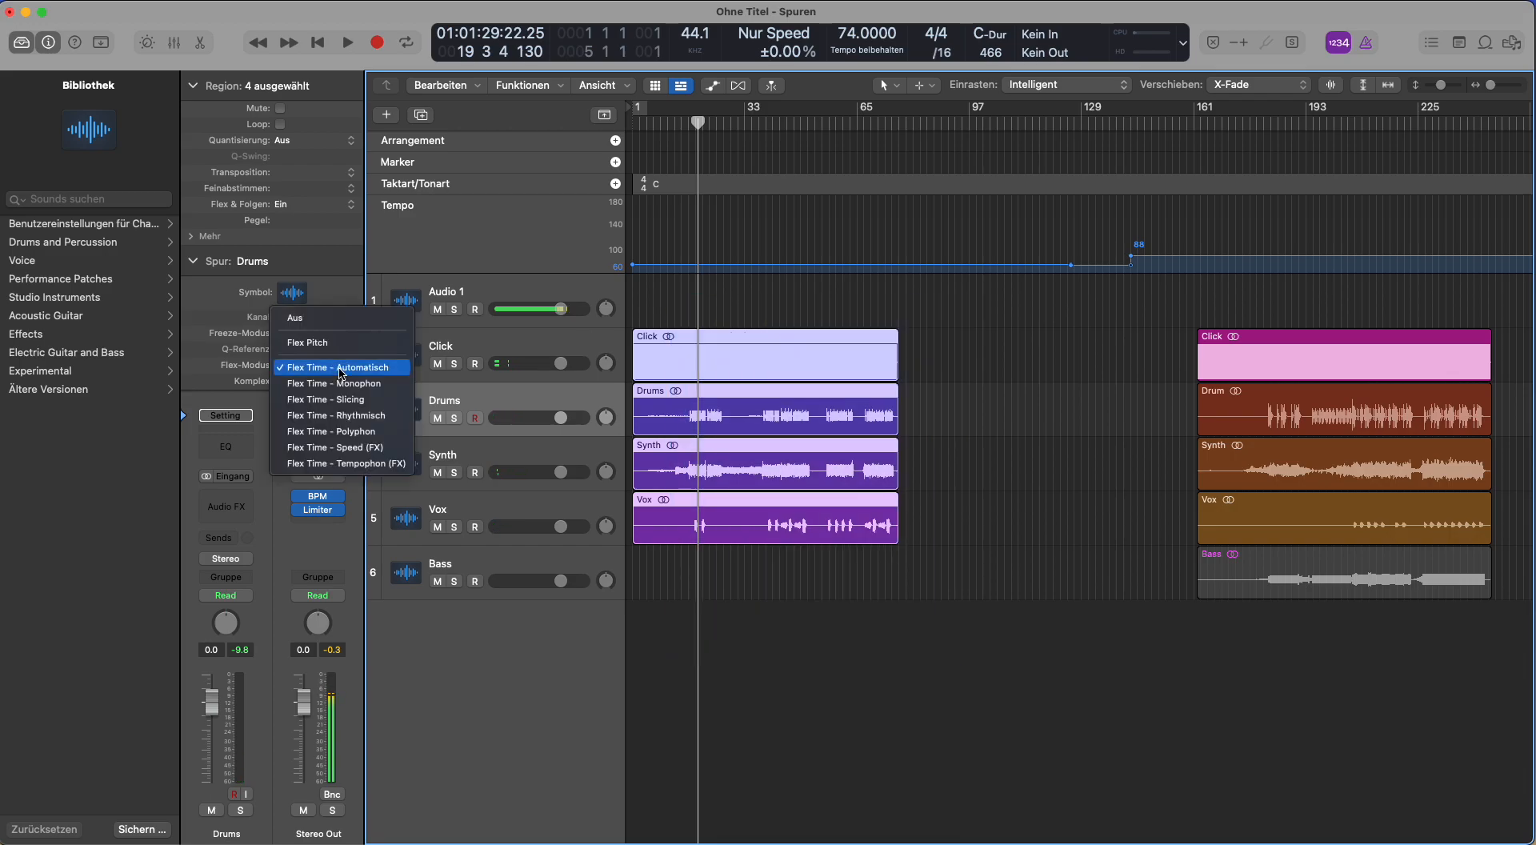
{"action": "left_click", "coordinate": [312, 205]}
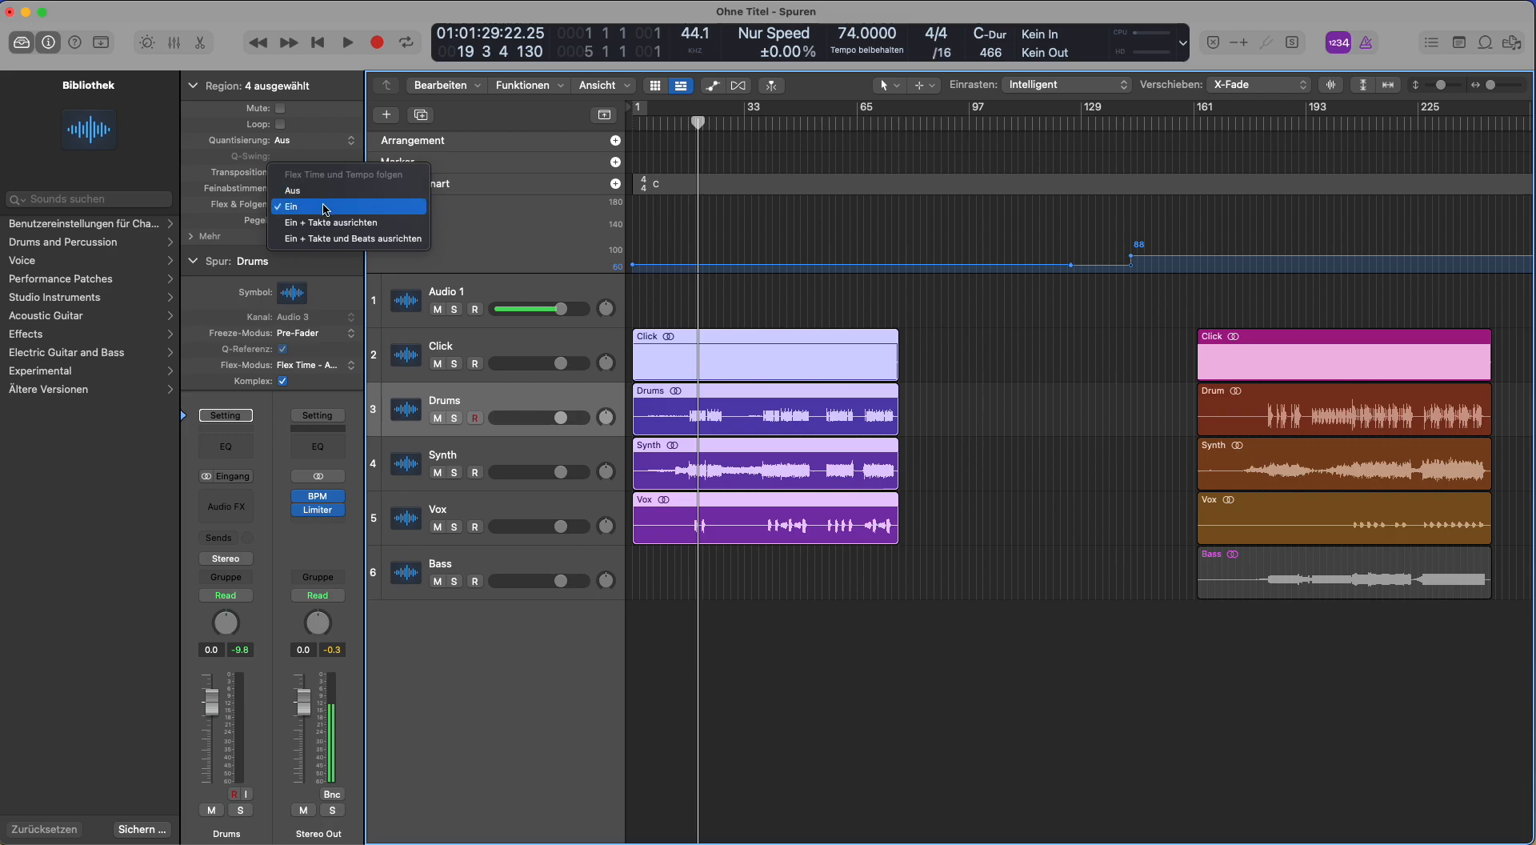
{"action": "left_click", "coordinate": [325, 210]}
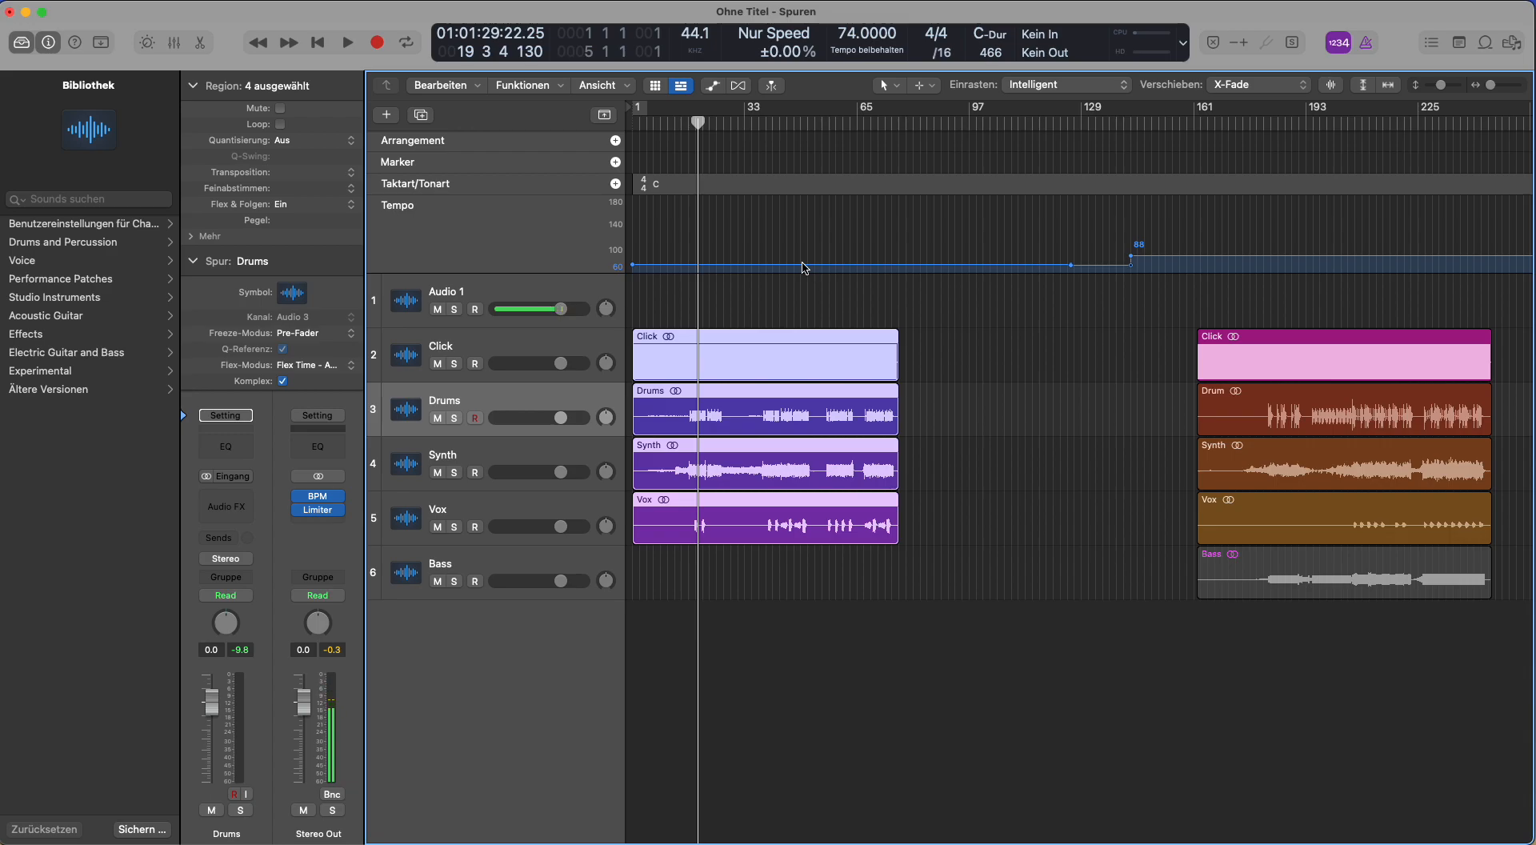
Raise the first song's tempo to 92 BPM and test the stretched regions by playing from near the start
{"action": "left_click_drag", "start_coordinate": [809, 270], "coordinate": [809, 253]}
{"action": "left_click", "coordinate": [638, 124]}
{"action": "key", "text": "space"}
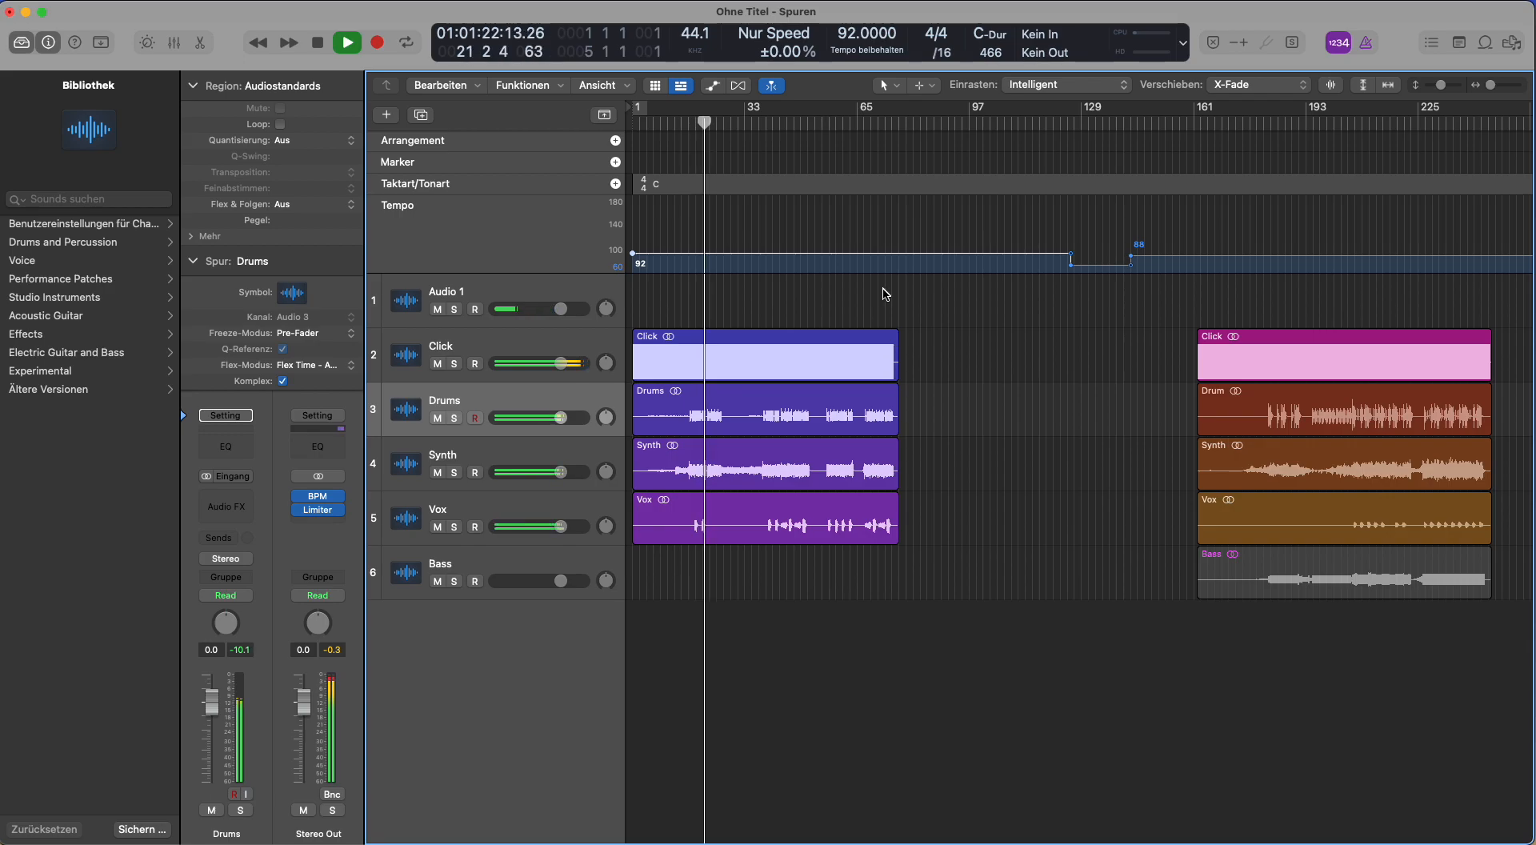
{"action": "key", "text": "space"}
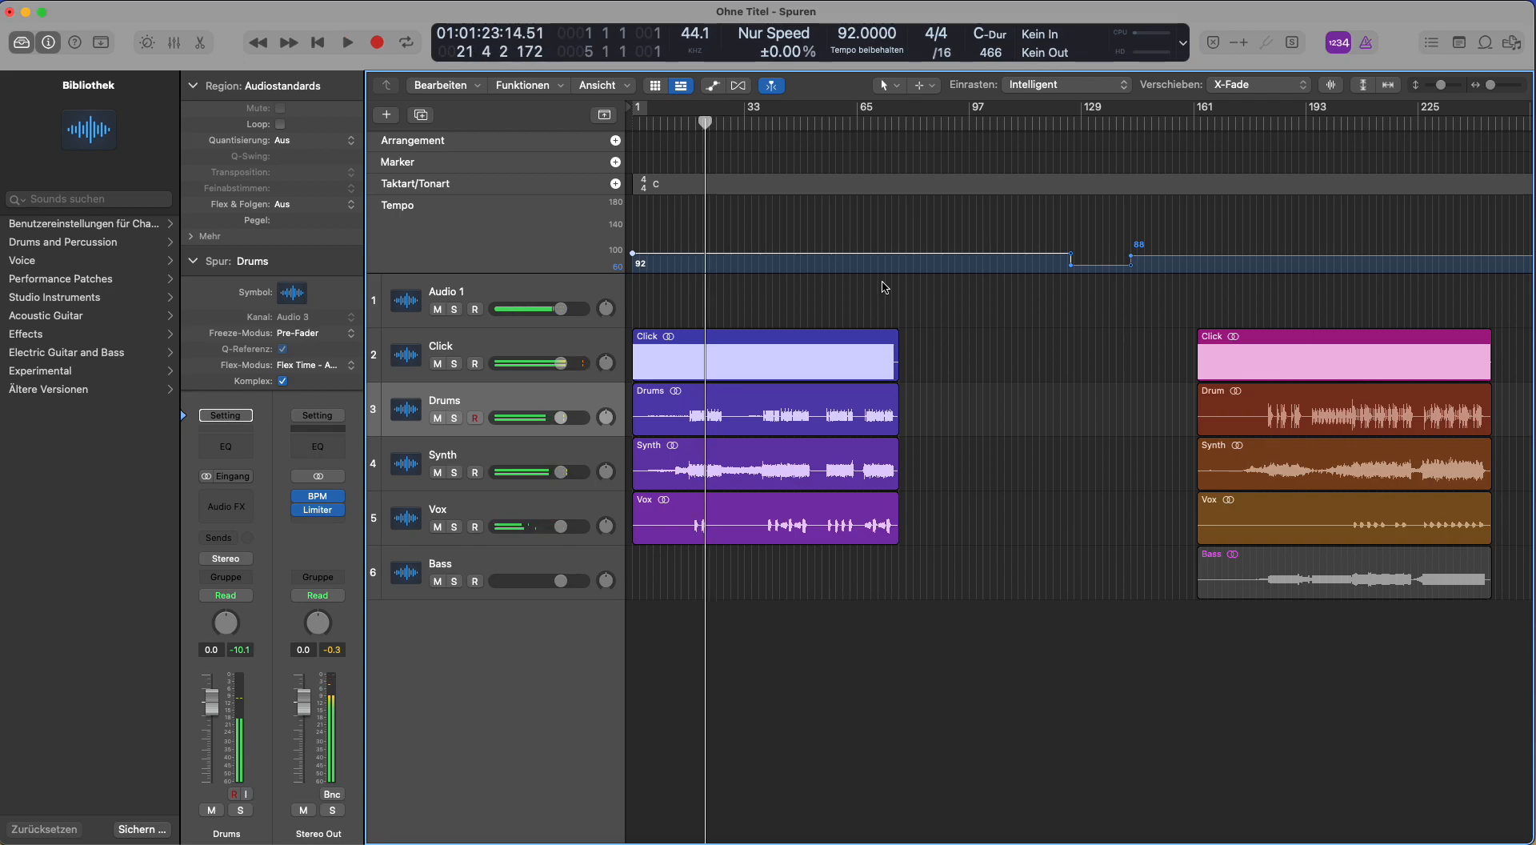
Restore the first song's tempo to 74 BPM and return the playhead to the project start
{"action": "left_click_drag", "start_coordinate": [885, 286], "coordinate": [885, 290]}
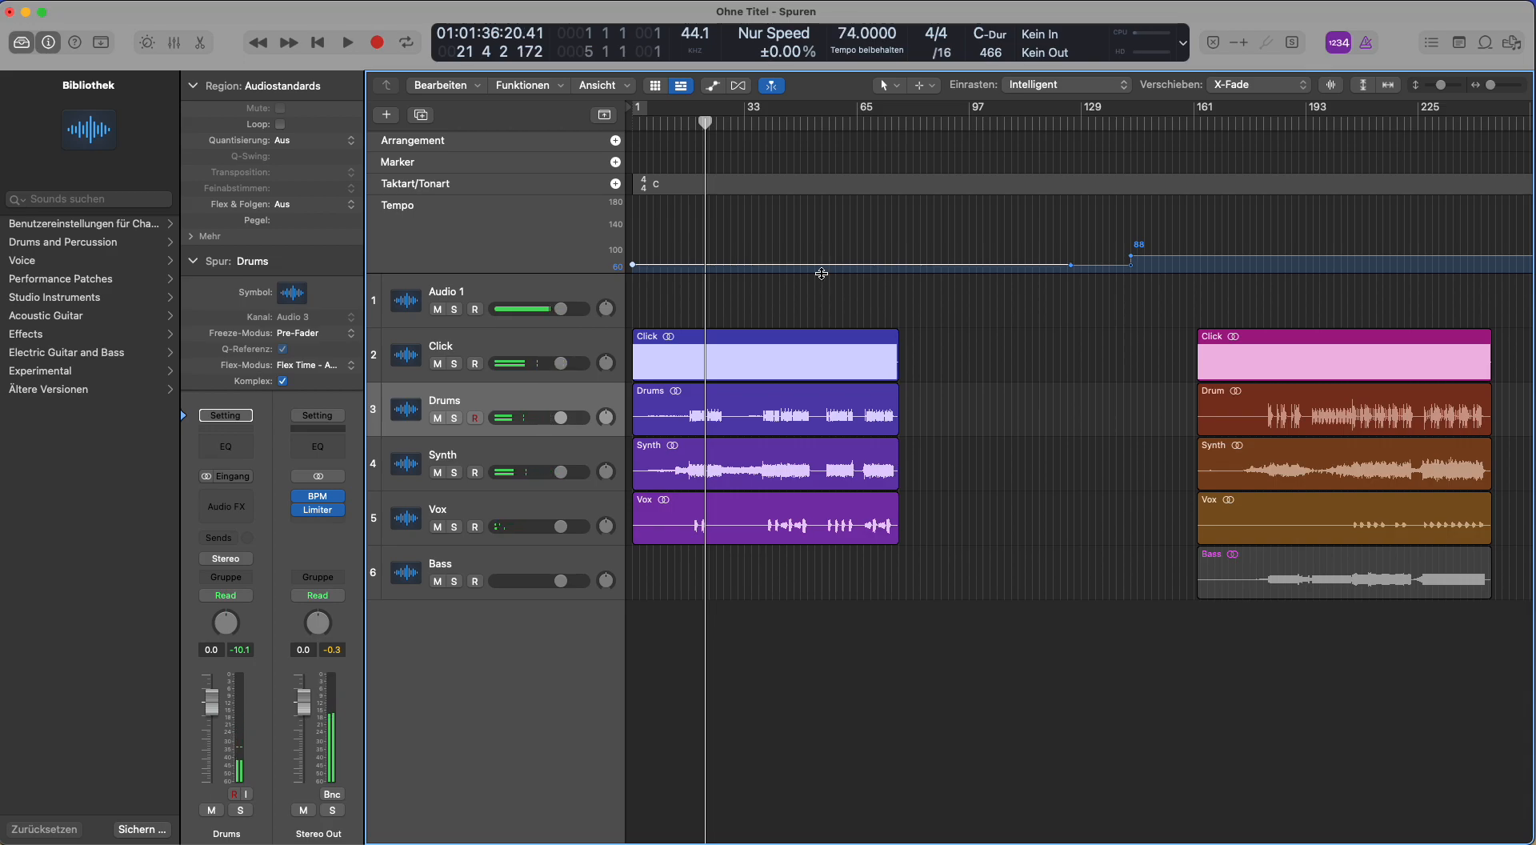
{"action": "key", "text": "Return"}
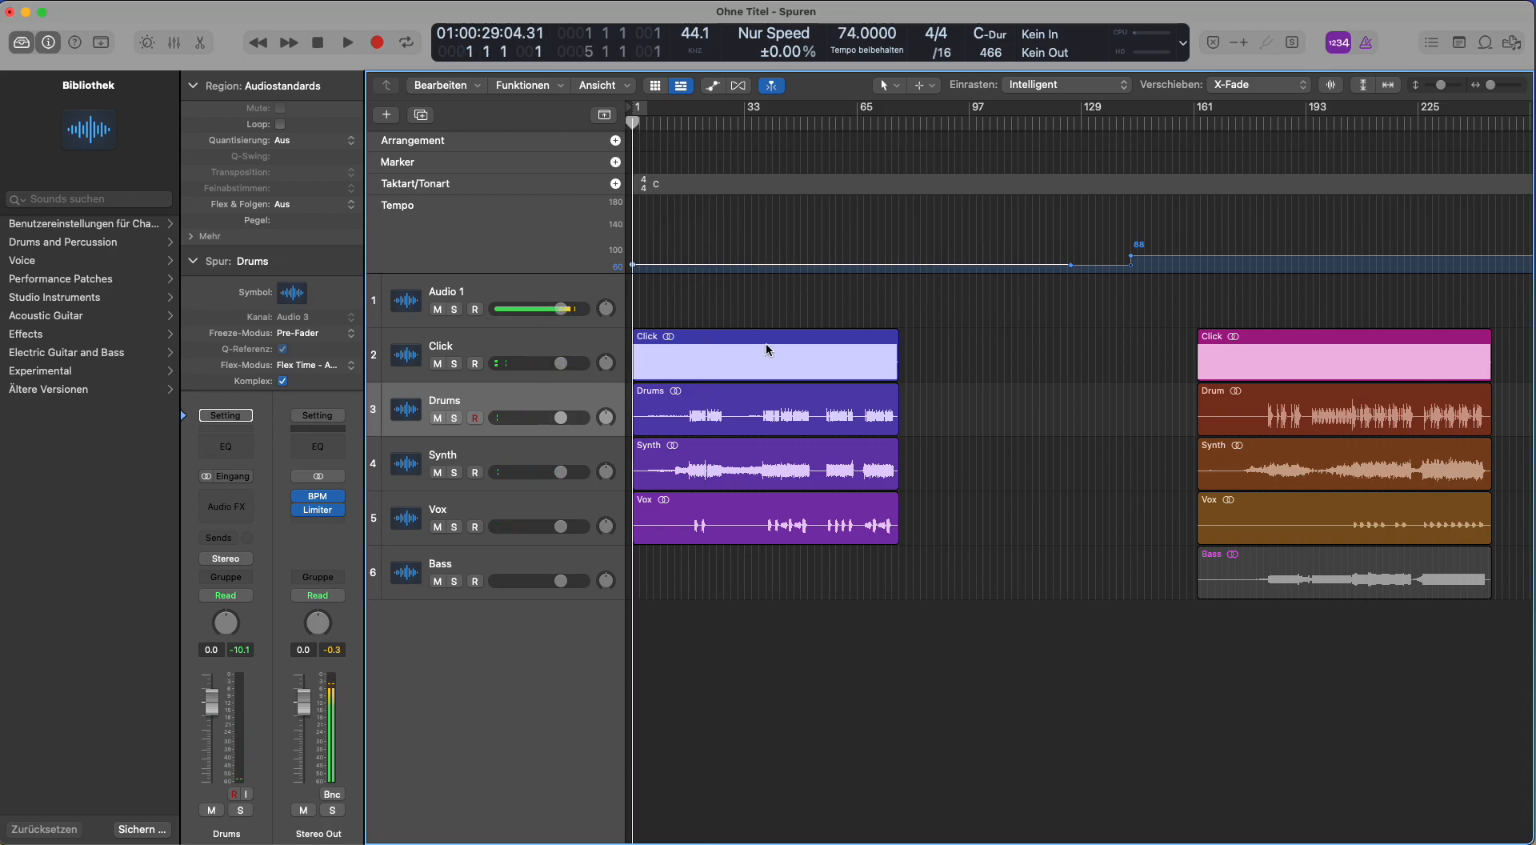
{"action": "left_click_drag", "start_coordinate": [899, 601], "coordinate": [684, 335]}
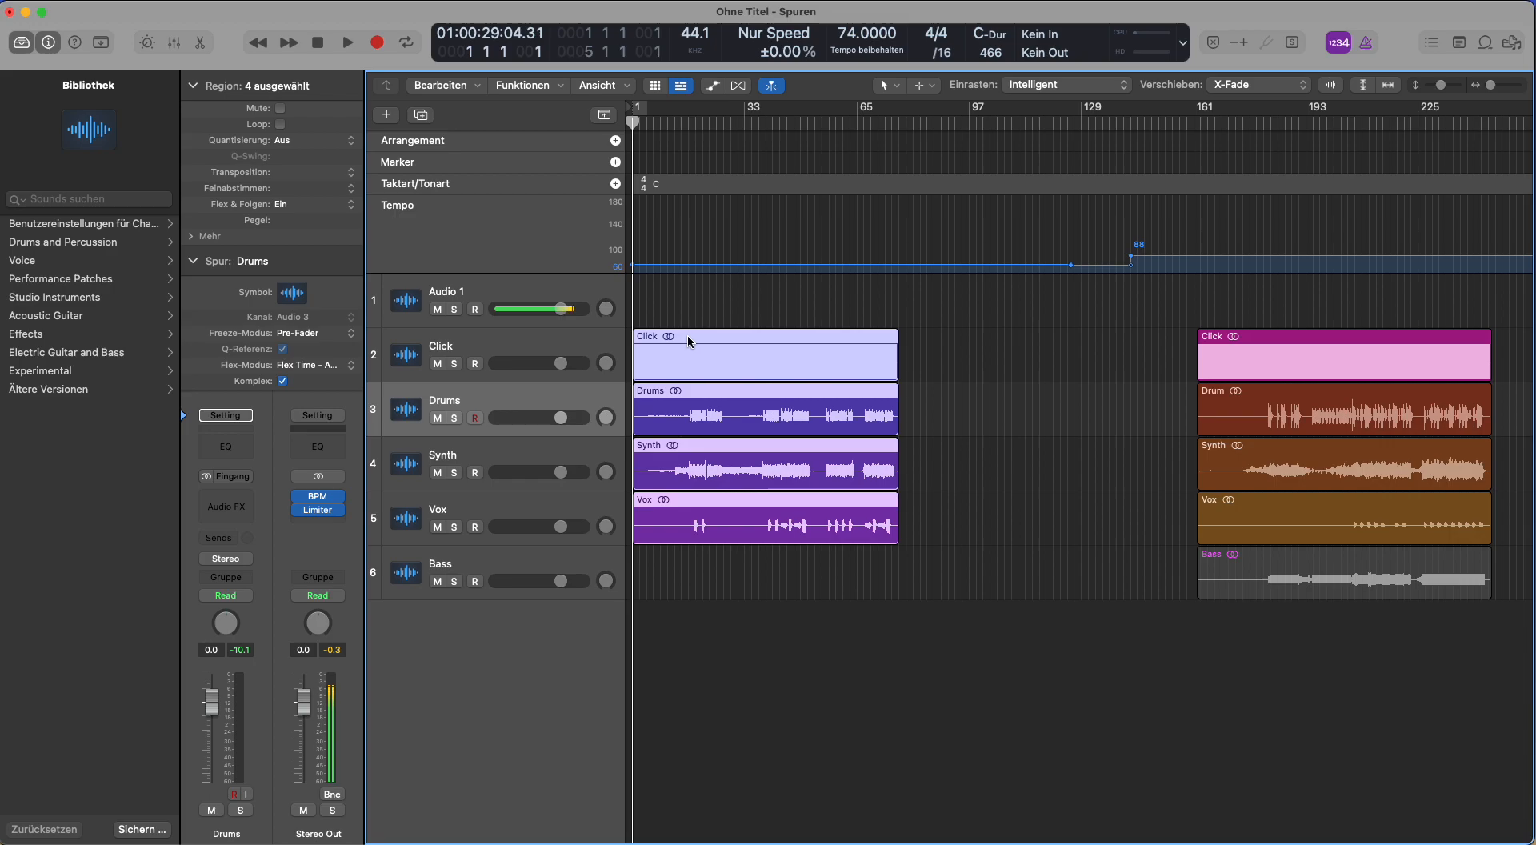
{"action": "left_click_drag", "start_coordinate": [906, 621], "coordinate": [647, 332]}
{"action": "left_click", "coordinate": [905, 404]}
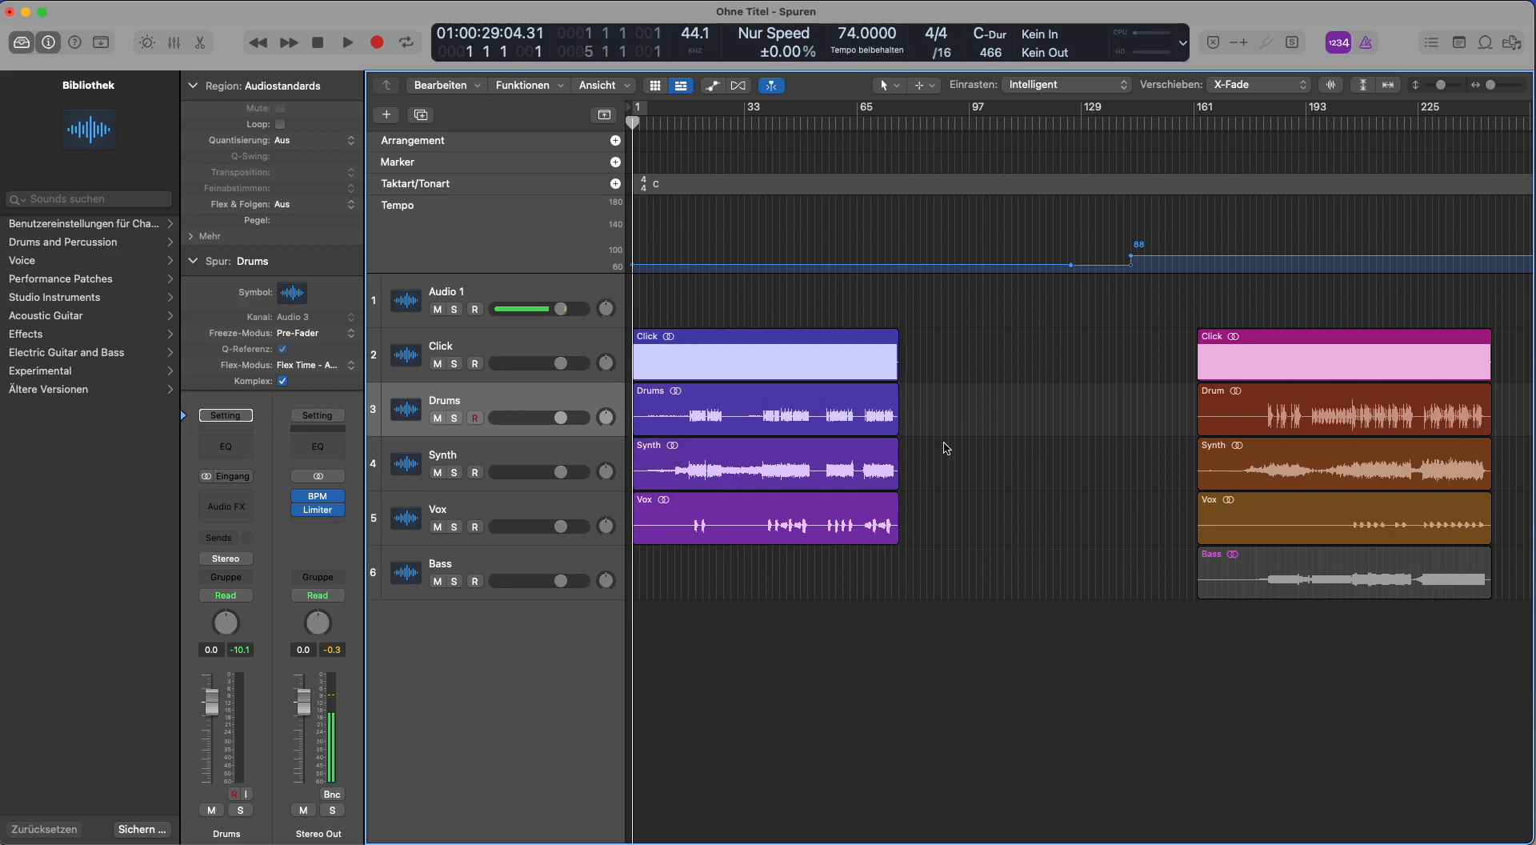
Bounce the first song's Click region in place as Click_bip onto the selected Click track, deleting the source
{"action": "left_click", "coordinate": [765, 336]}
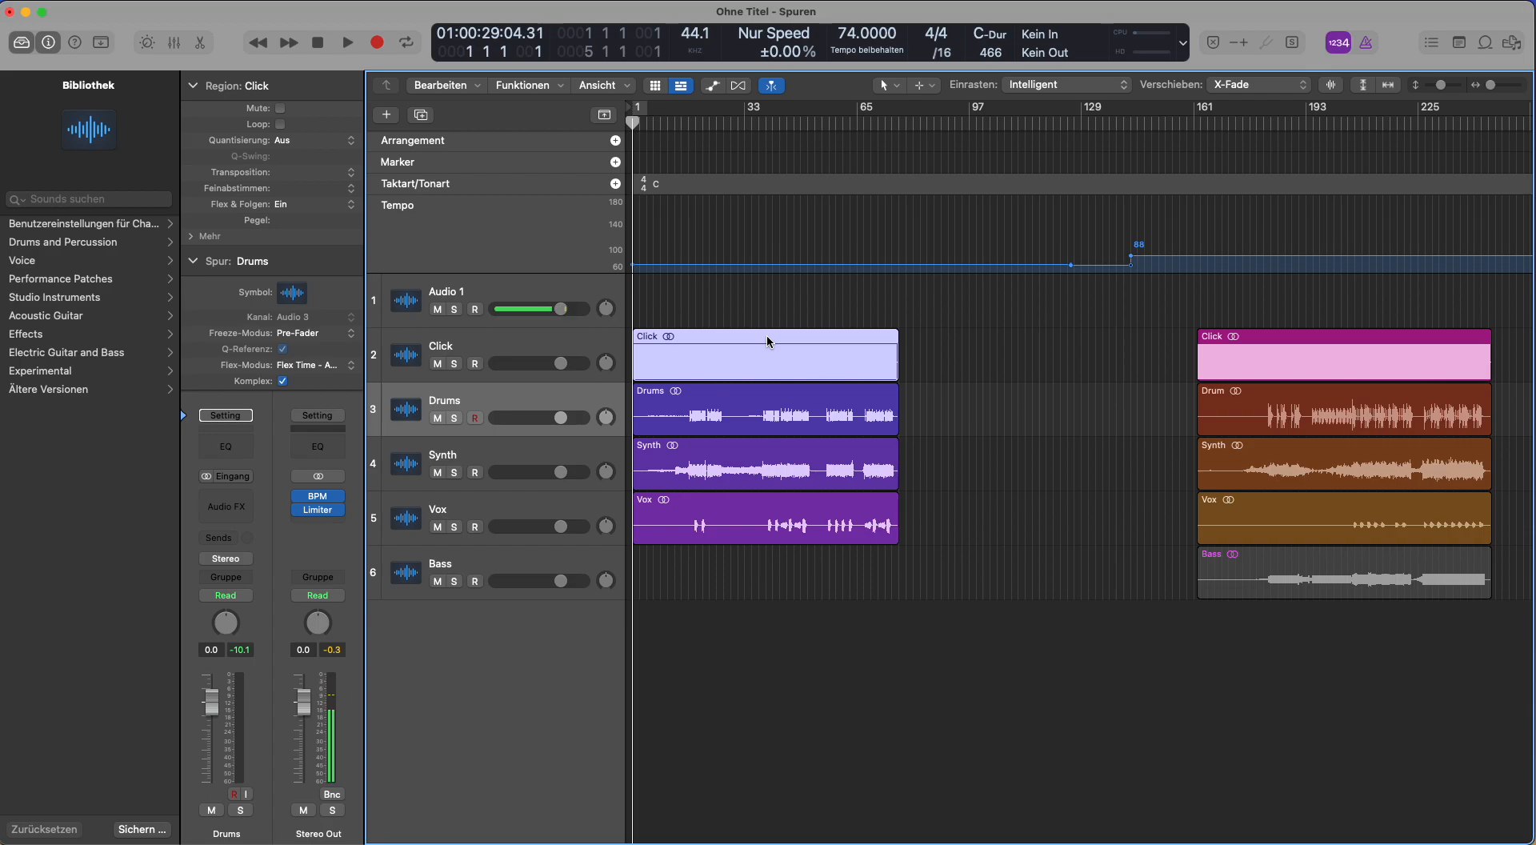
{"action": "key", "text": "ctrl+b"}
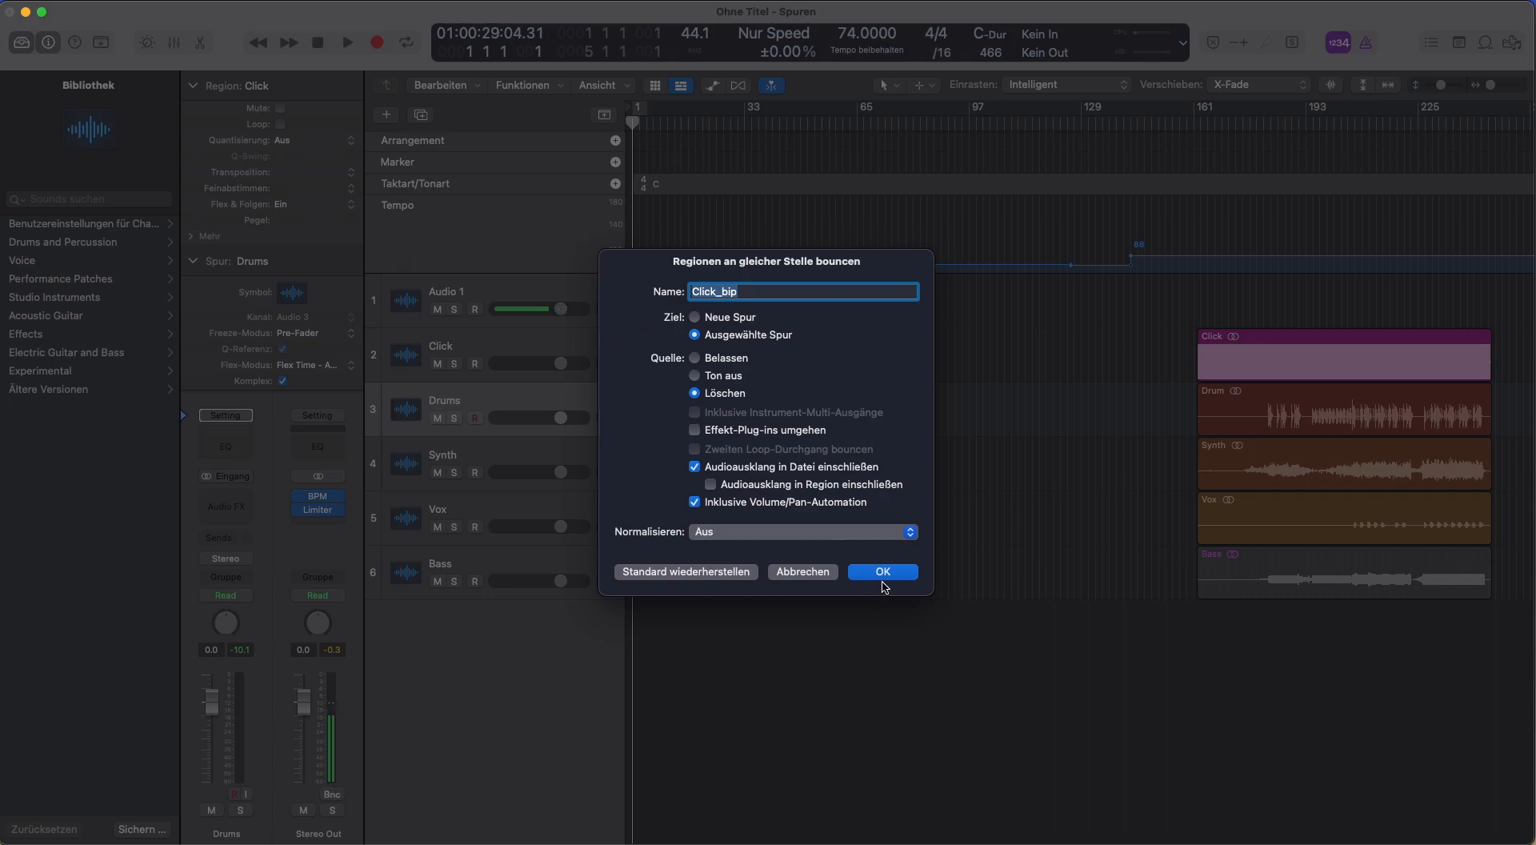
{"action": "left_click", "coordinate": [833, 573]}
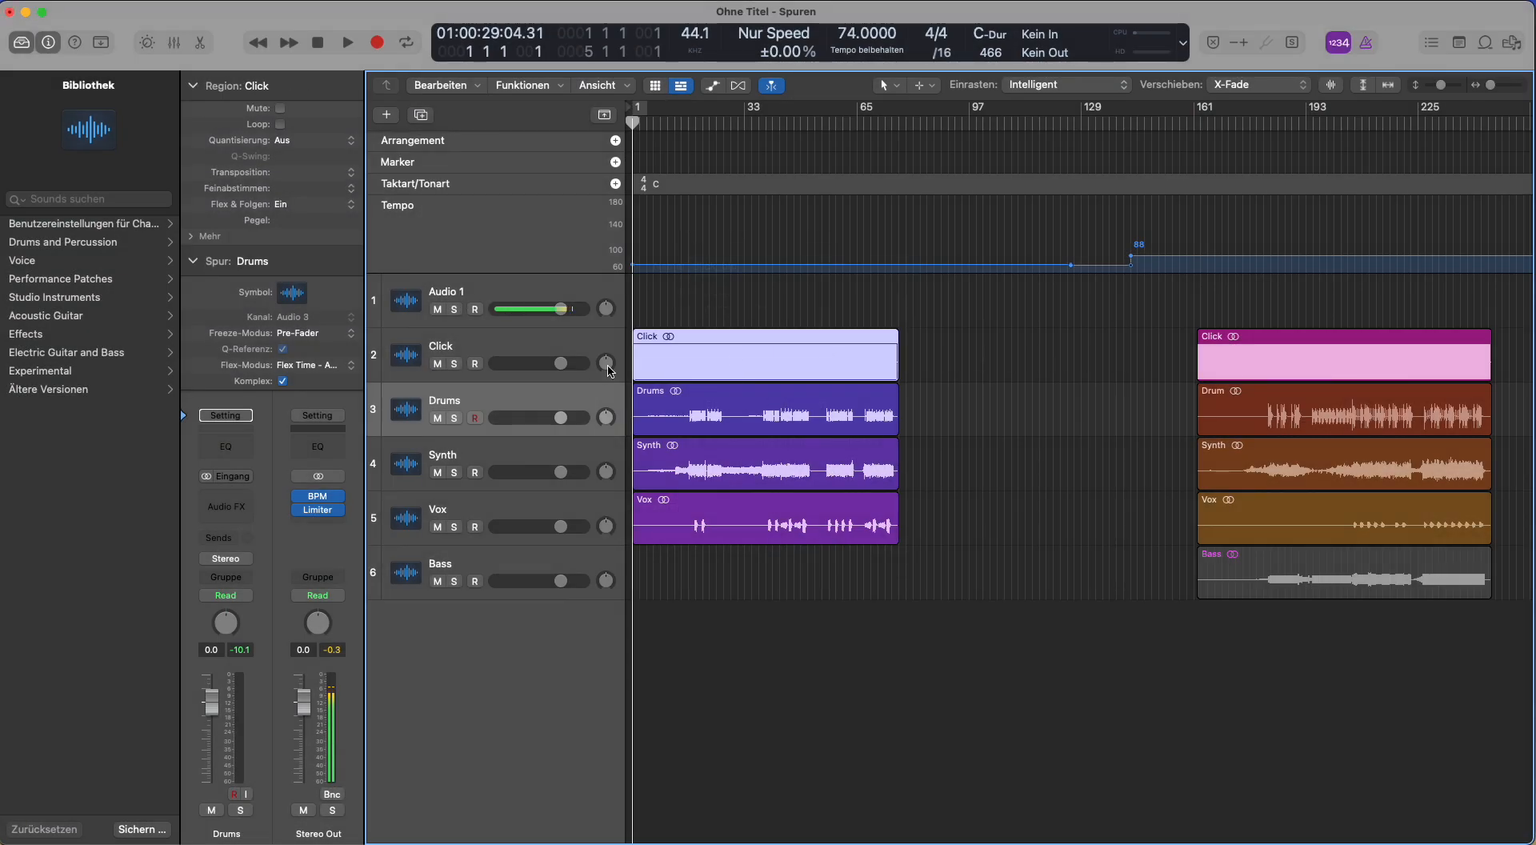
{"action": "left_click", "coordinate": [458, 344]}
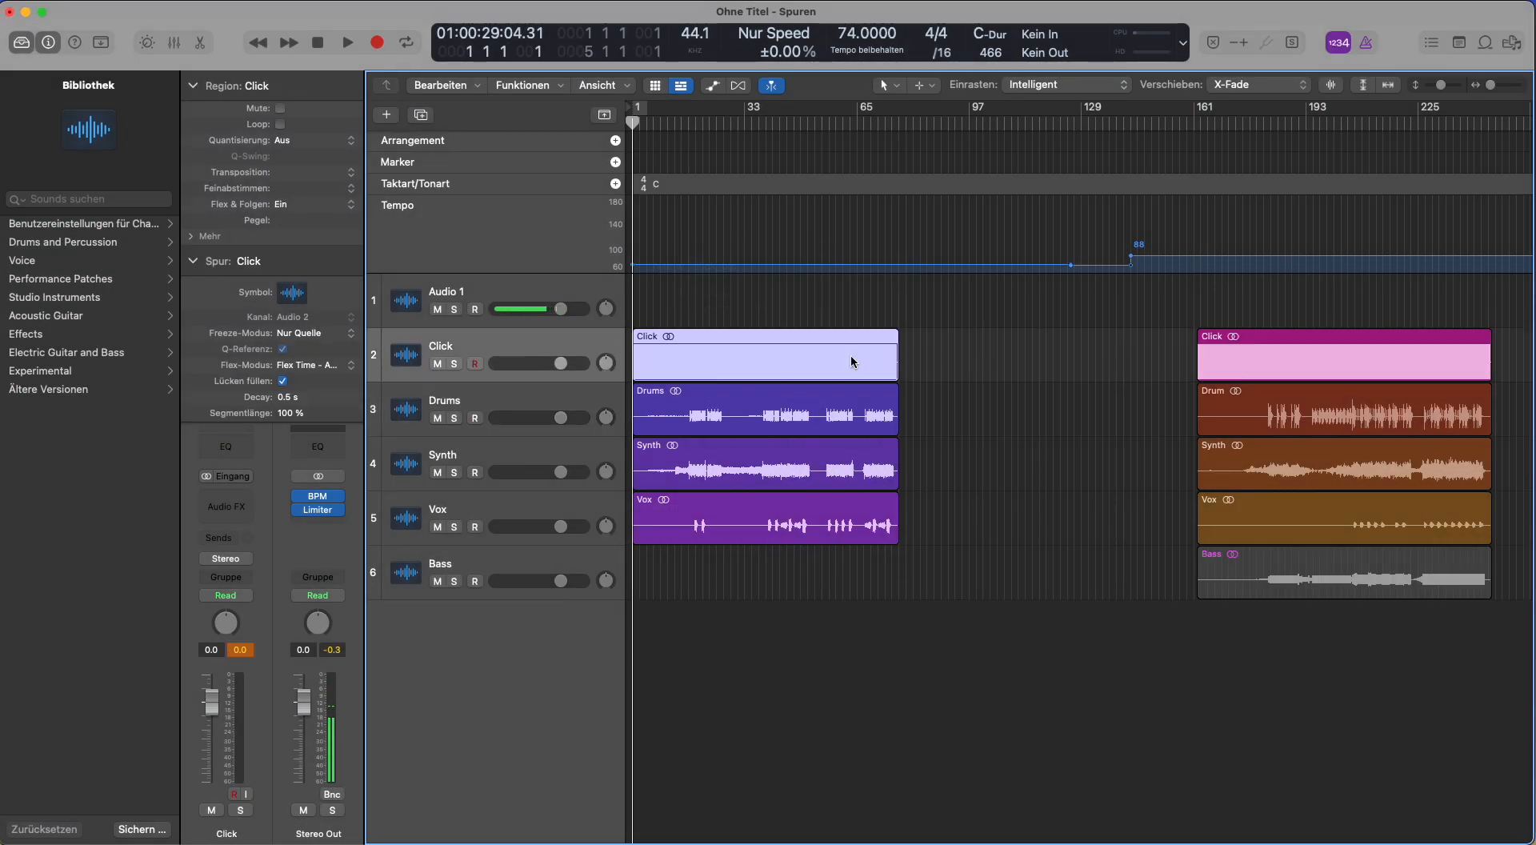
{"action": "key", "text": "ctrl+b"}
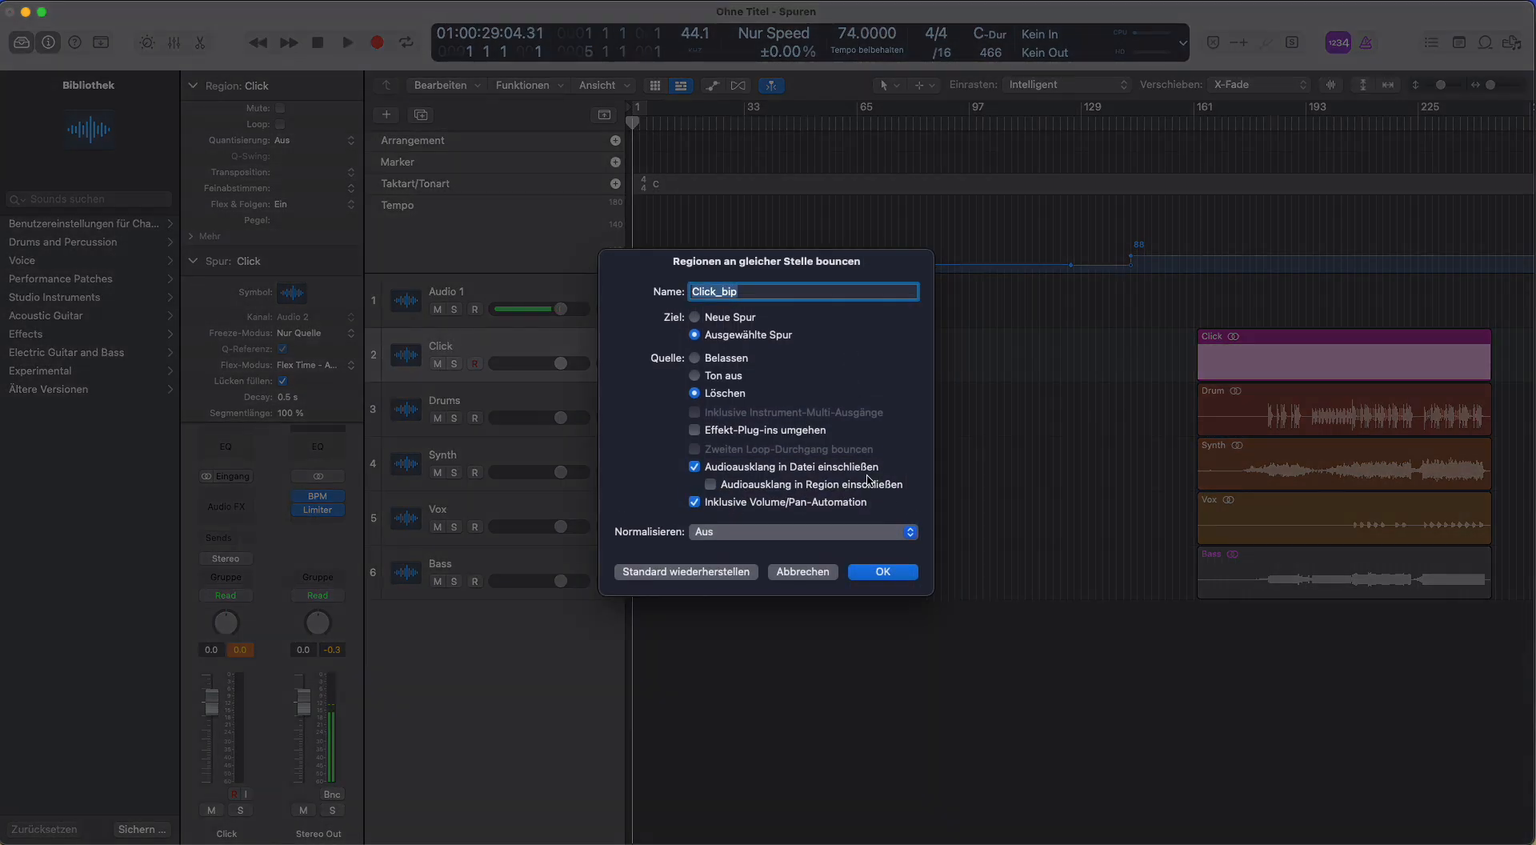
{"action": "left_click", "coordinate": [884, 573]}
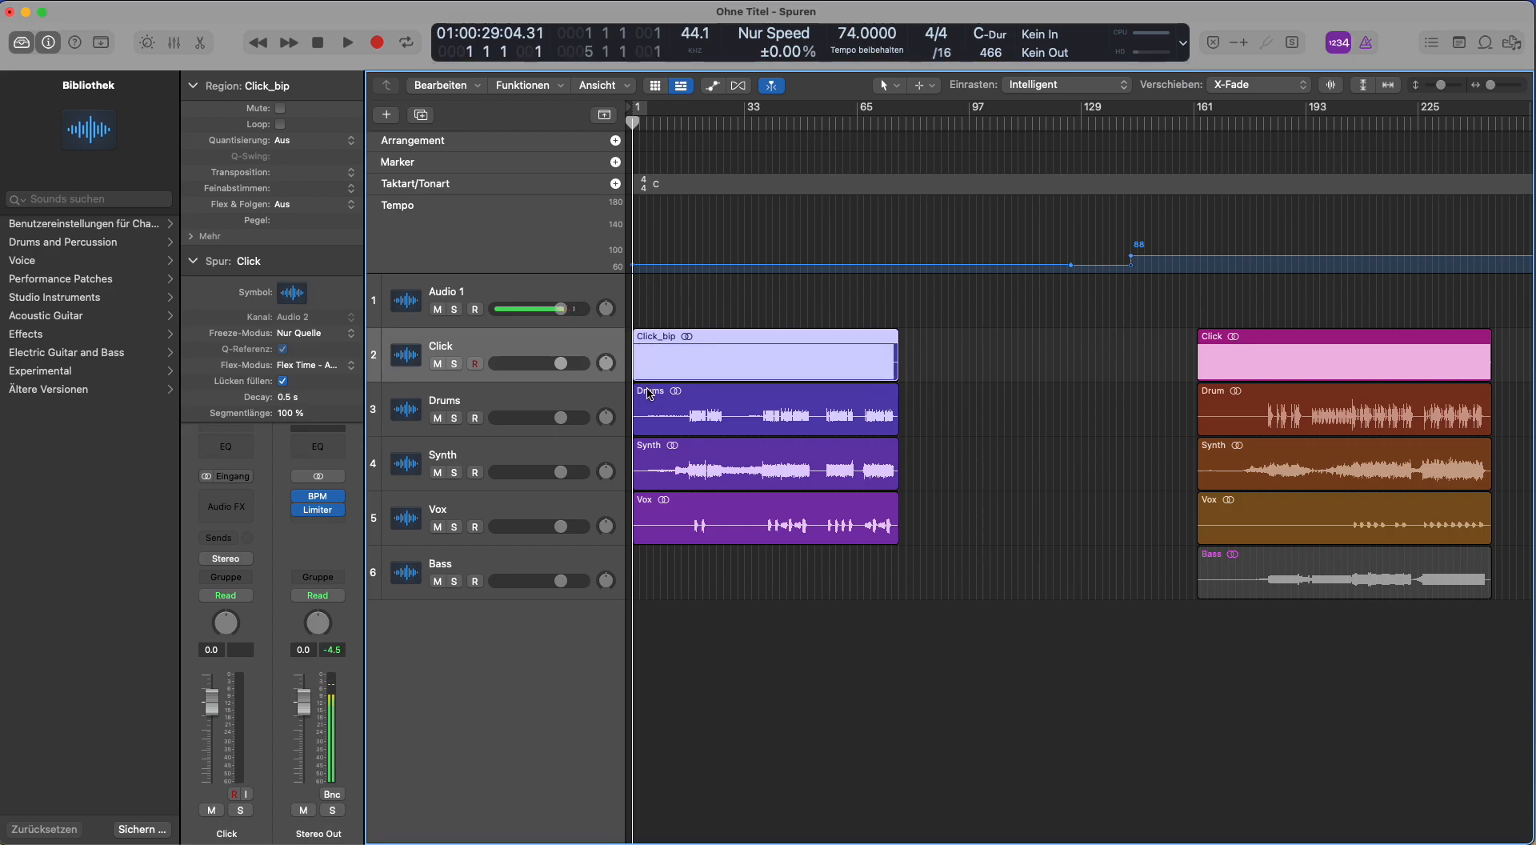
{"action": "left_click", "coordinate": [650, 394]}
{"action": "left_click", "coordinate": [687, 507]}
{"action": "left_click", "coordinate": [701, 389]}
{"action": "left_click", "coordinate": [706, 467]}
{"action": "left_click", "coordinate": [710, 519]}
{"action": "left_click", "coordinate": [710, 370]}
{"action": "left_click", "coordinate": [721, 431]}
{"action": "left_click", "coordinate": [733, 454]}
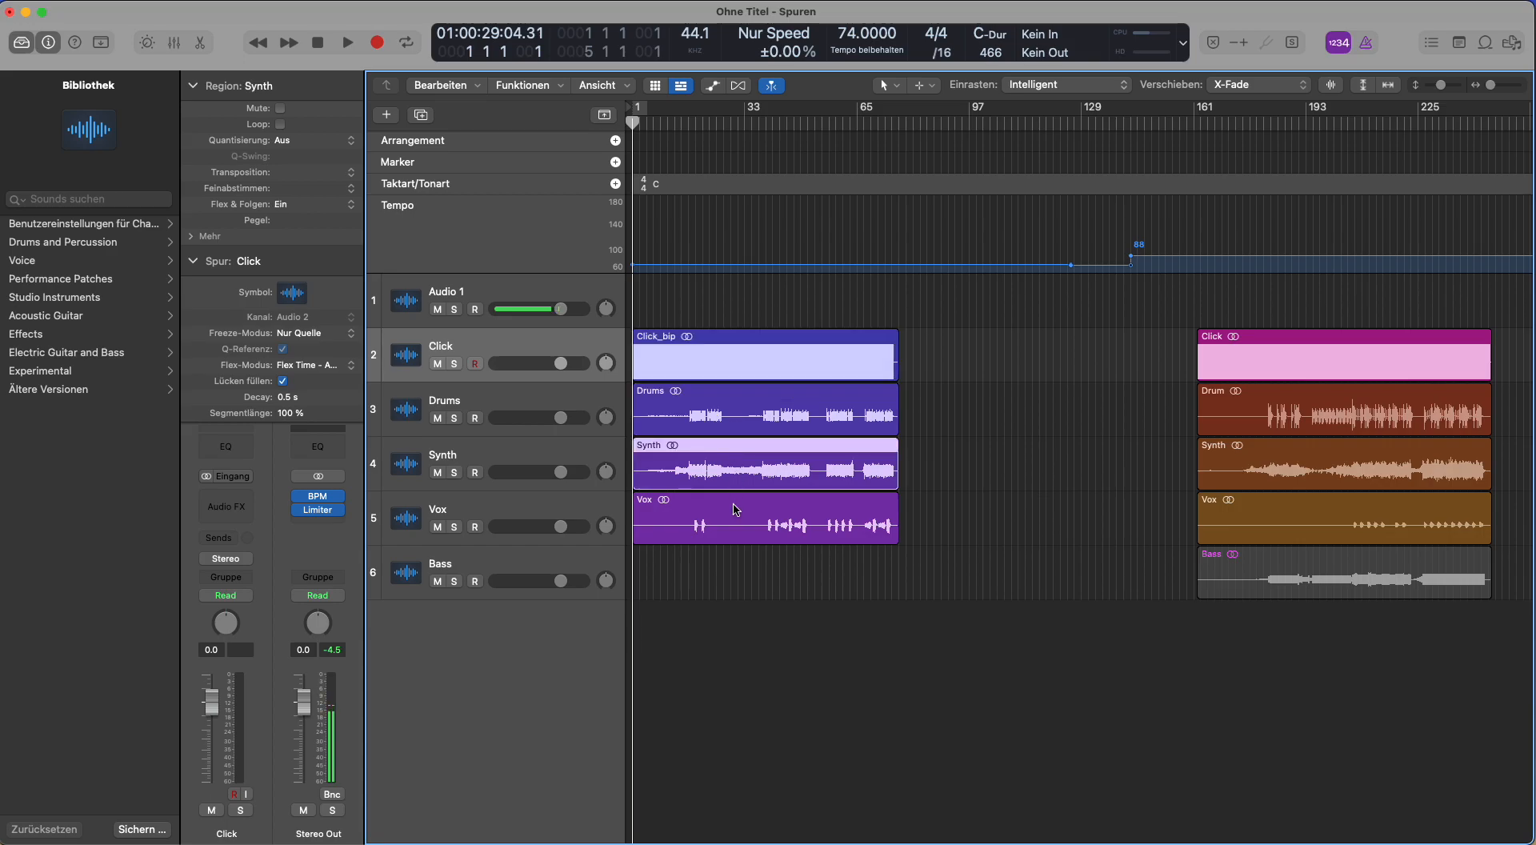
{"action": "left_click", "coordinate": [737, 507]}
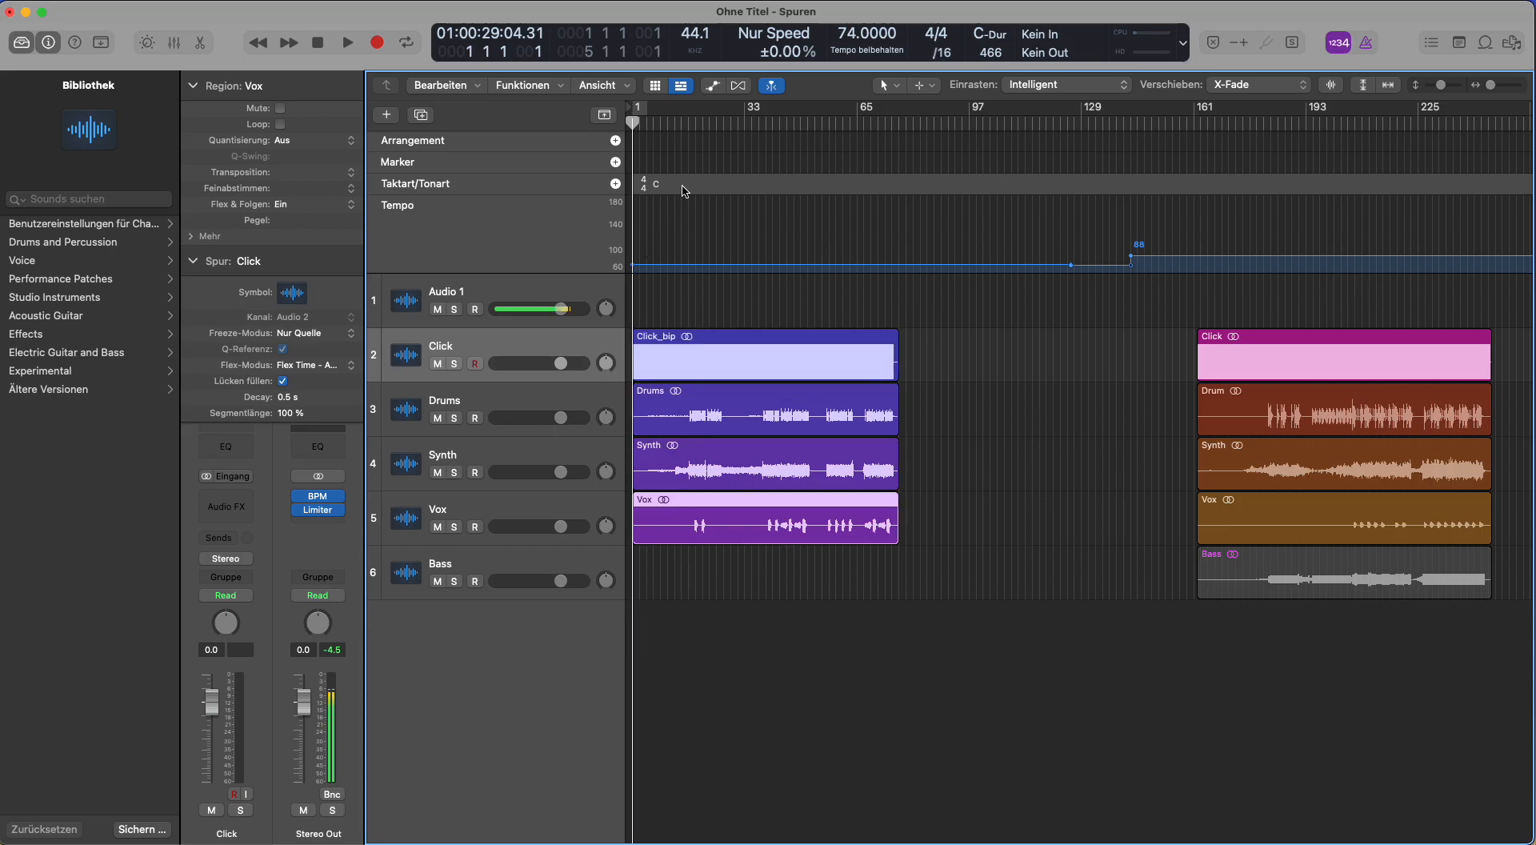
Play the first song briefly from bar 27
{"action": "left_click", "coordinate": [726, 123]}
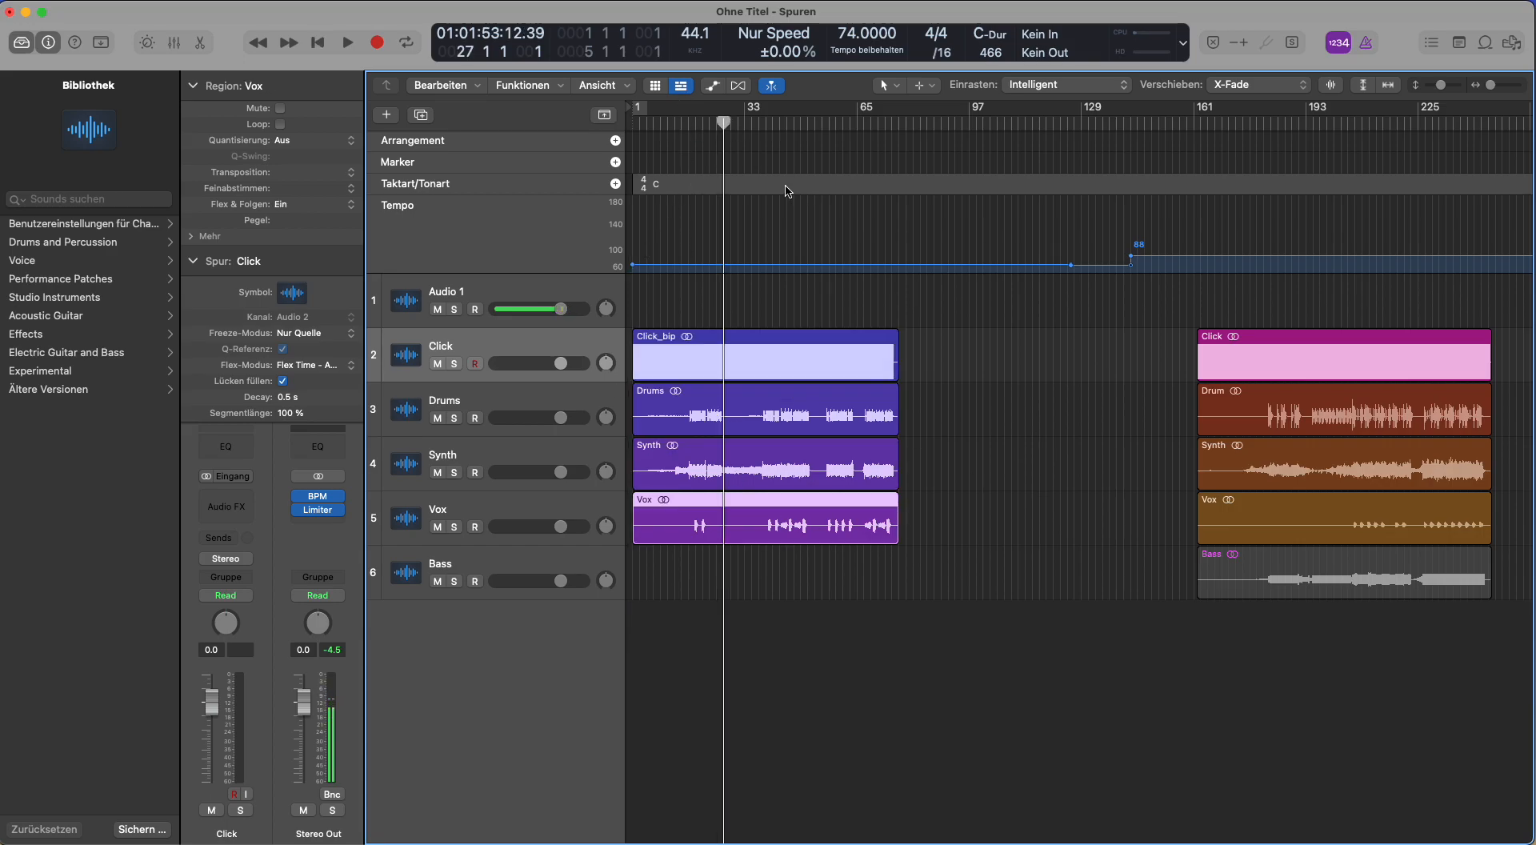
{"action": "key", "text": "space"}
{"action": "key", "text": "space"}
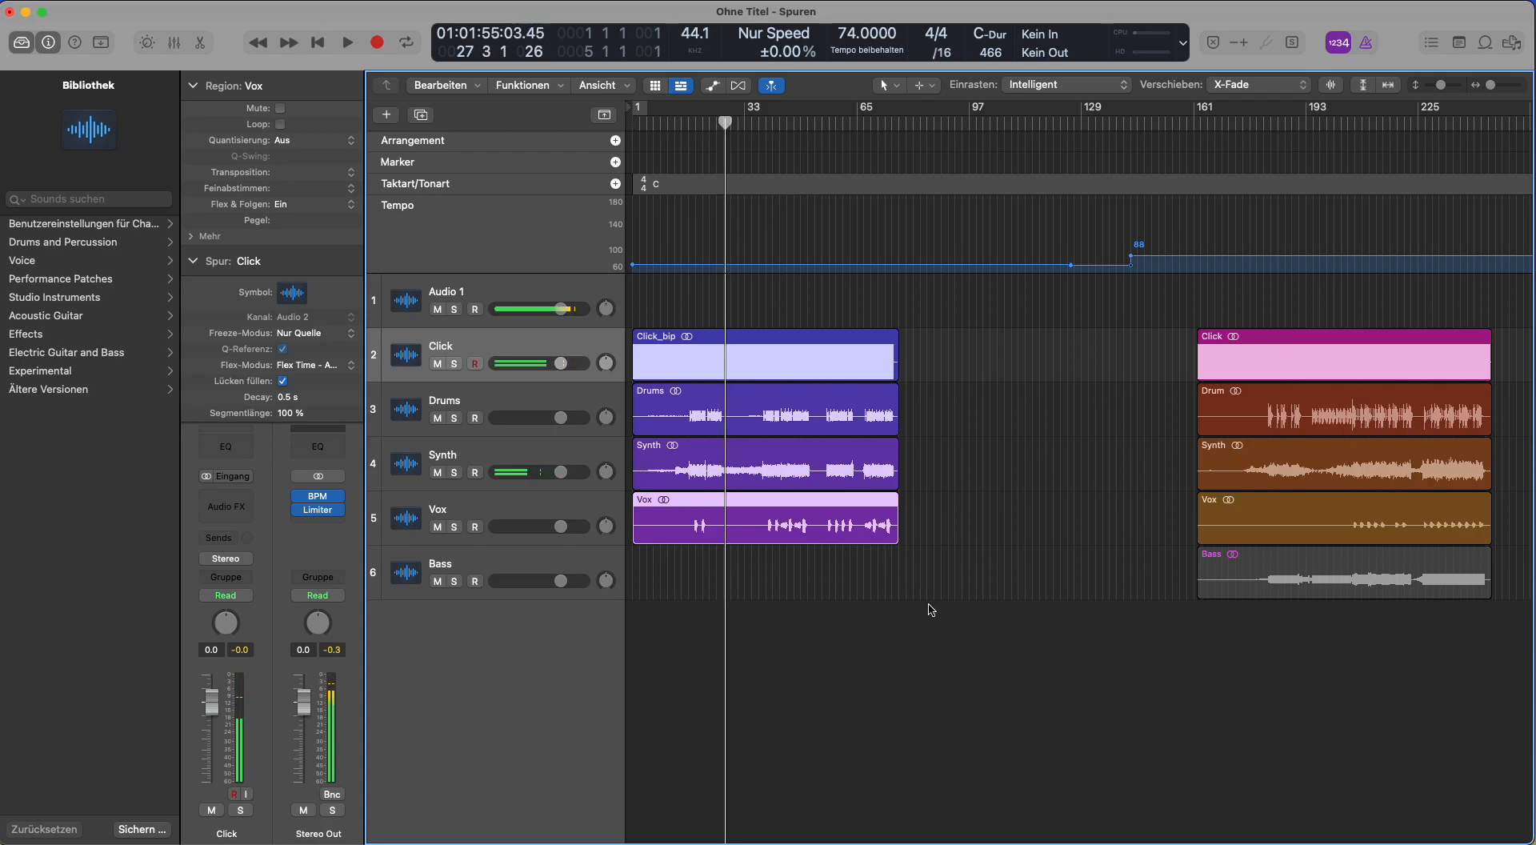
Show the Live Loops grid and copy the first song's Click_bip, Drums, Synth and Vox regions into the first scene
{"action": "left_click_drag", "start_coordinate": [931, 610], "coordinate": [629, 304]}
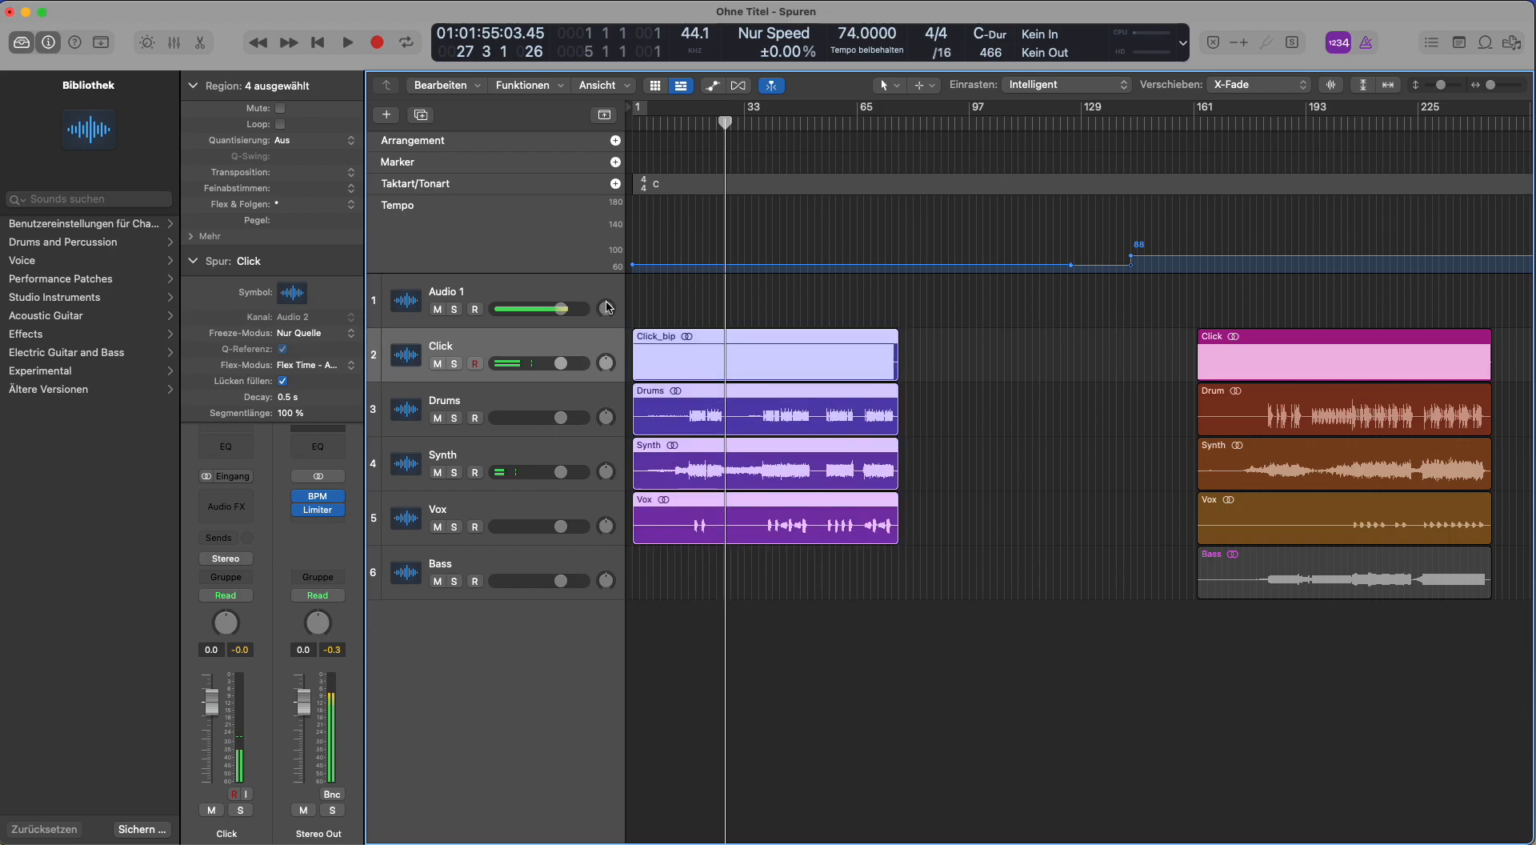
{"action": "left_click", "coordinate": [655, 85]}
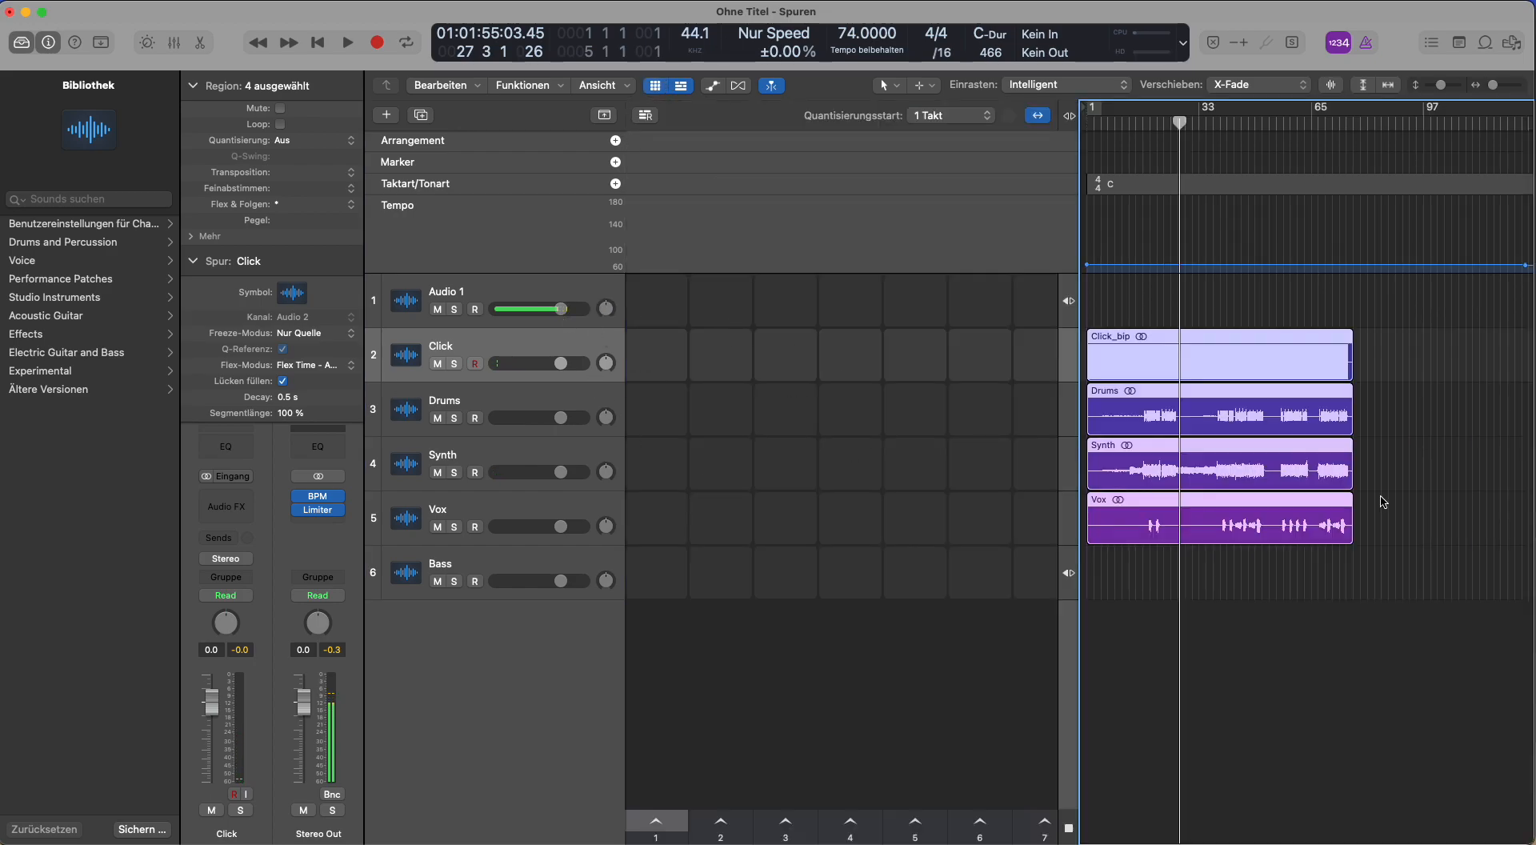
{"action": "left_click", "coordinate": [1357, 677]}
{"action": "left_click_drag", "start_coordinate": [1338, 614], "coordinate": [1111, 325]}
{"action": "left_click_drag", "start_coordinate": [1227, 346], "coordinate": [654, 360]}
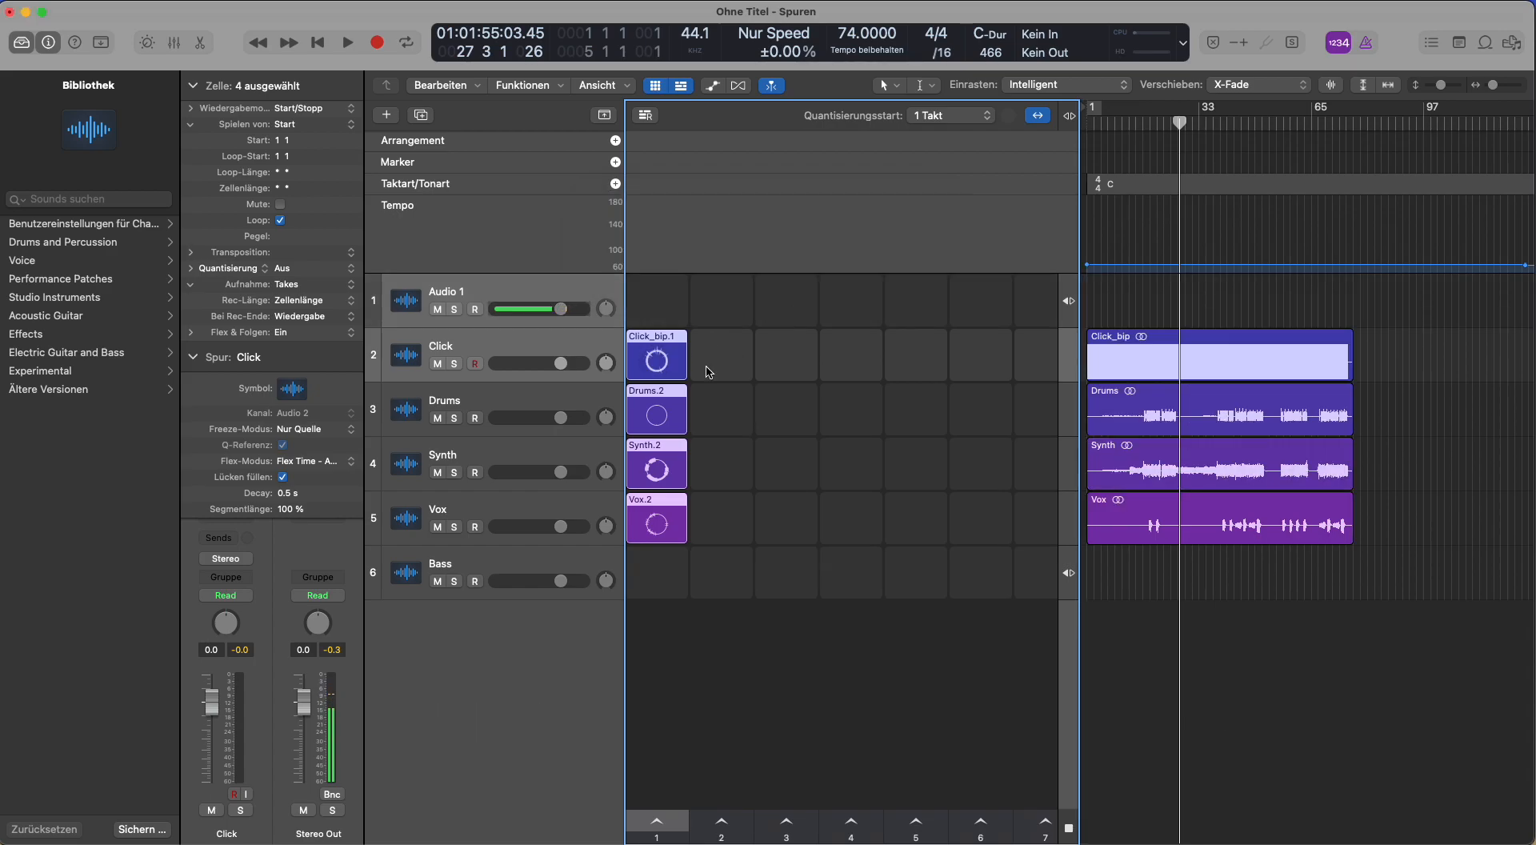
Trigger the first scene twice from around bars 27 and 28, stopping playback each time
{"action": "left_click", "coordinate": [657, 822]}
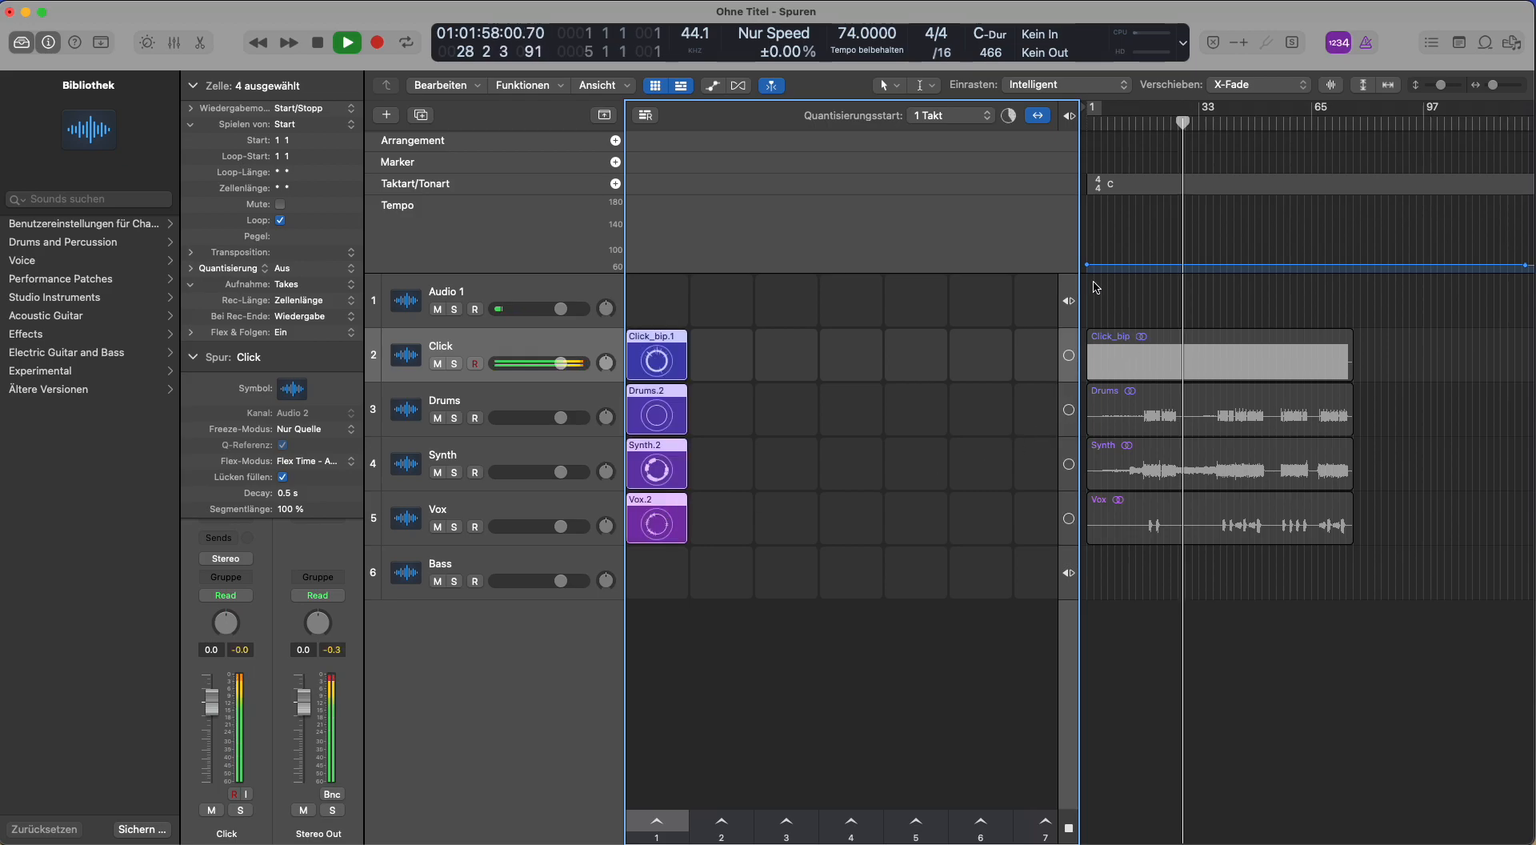
{"action": "key", "text": "space"}
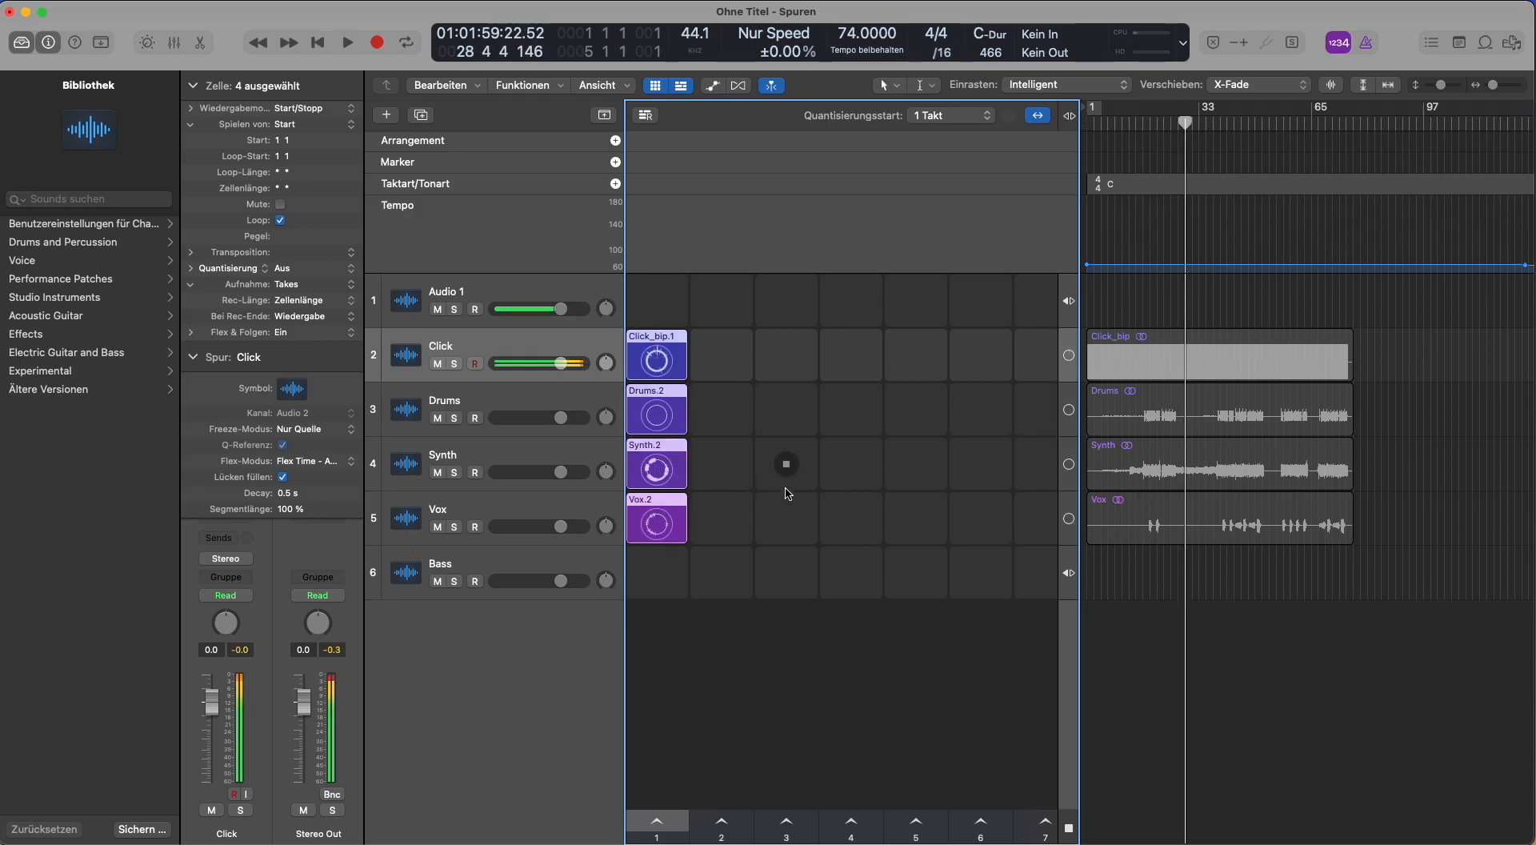
{"action": "scroll", "coordinate": [1326, 365], "scroll_direction": "down", "scroll_amount": 5}
{"action": "scroll", "coordinate": [1330, 358], "scroll_direction": "up", "scroll_amount": 1}
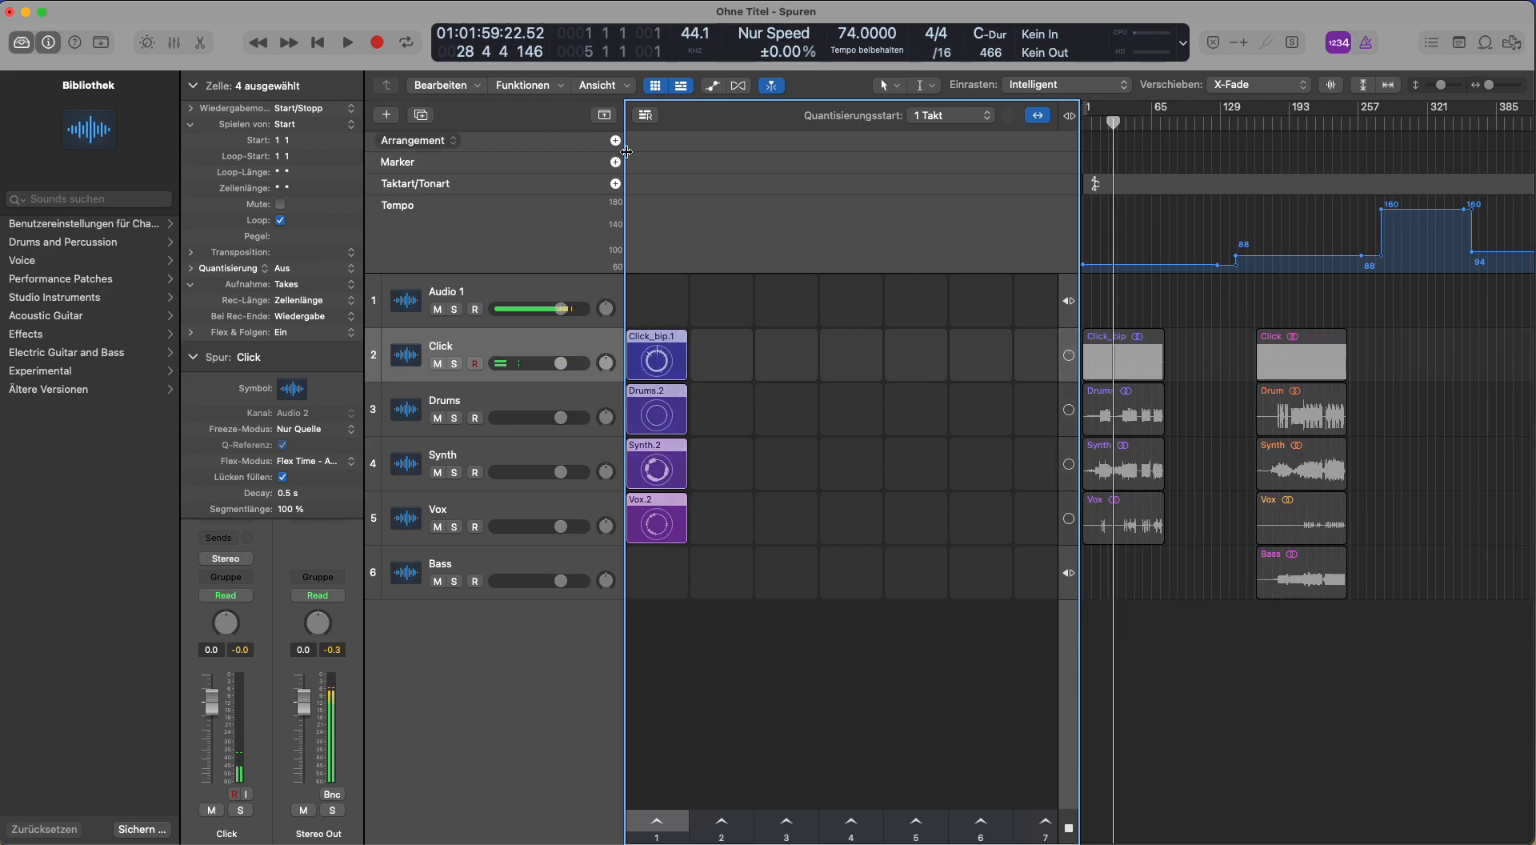
{"action": "left_click", "coordinate": [658, 822]}
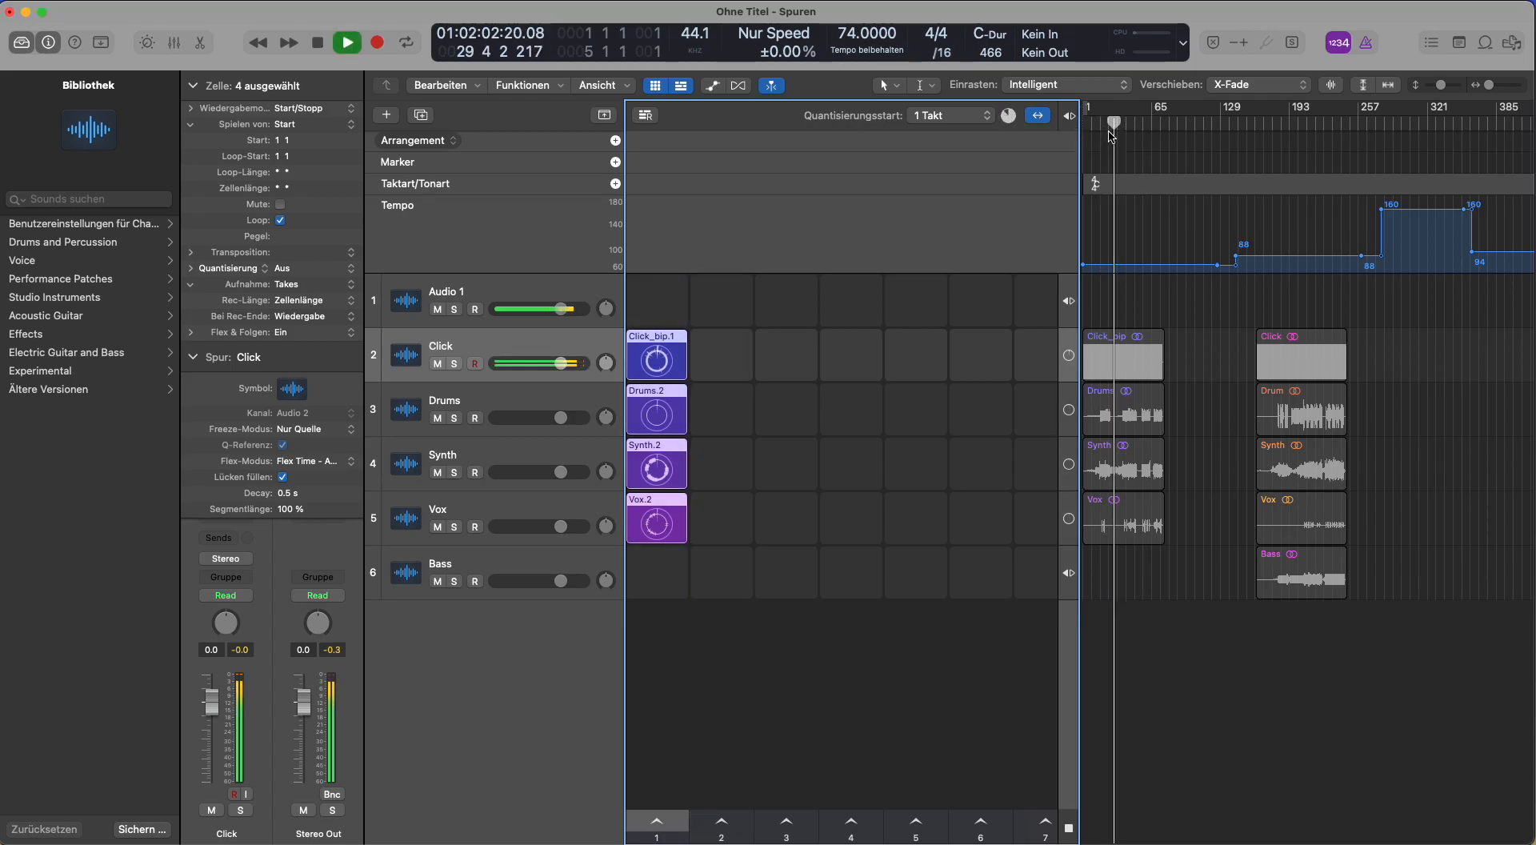
{"action": "key", "text": "space"}
Return the playhead to the project start and play the first scene briefly
{"action": "left_click_drag", "start_coordinate": [1115, 125], "coordinate": [1197, 171]}
{"action": "key", "text": "Return"}
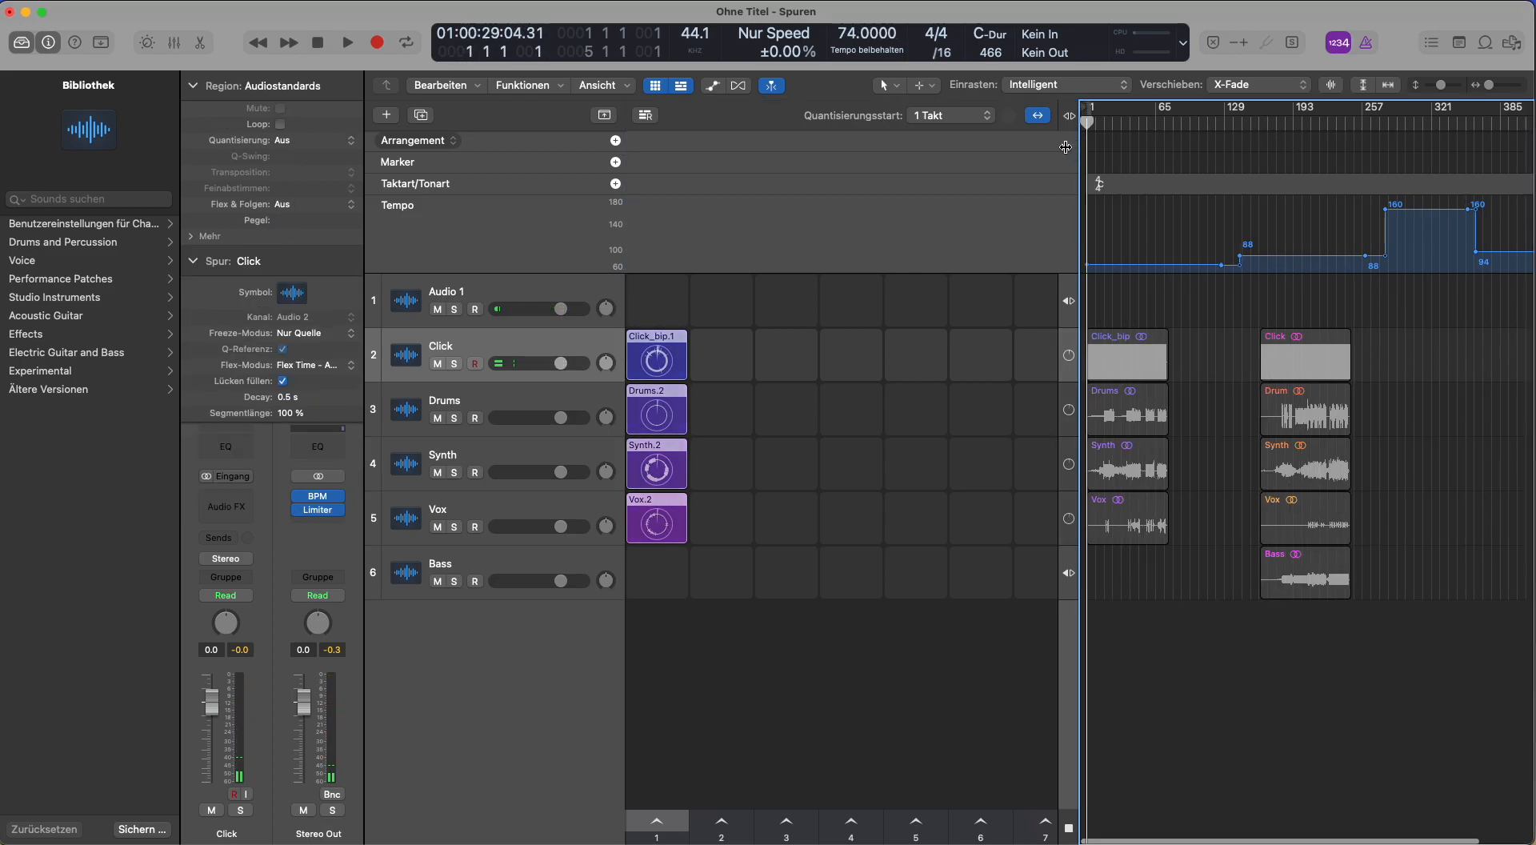
{"action": "left_click", "coordinate": [657, 822]}
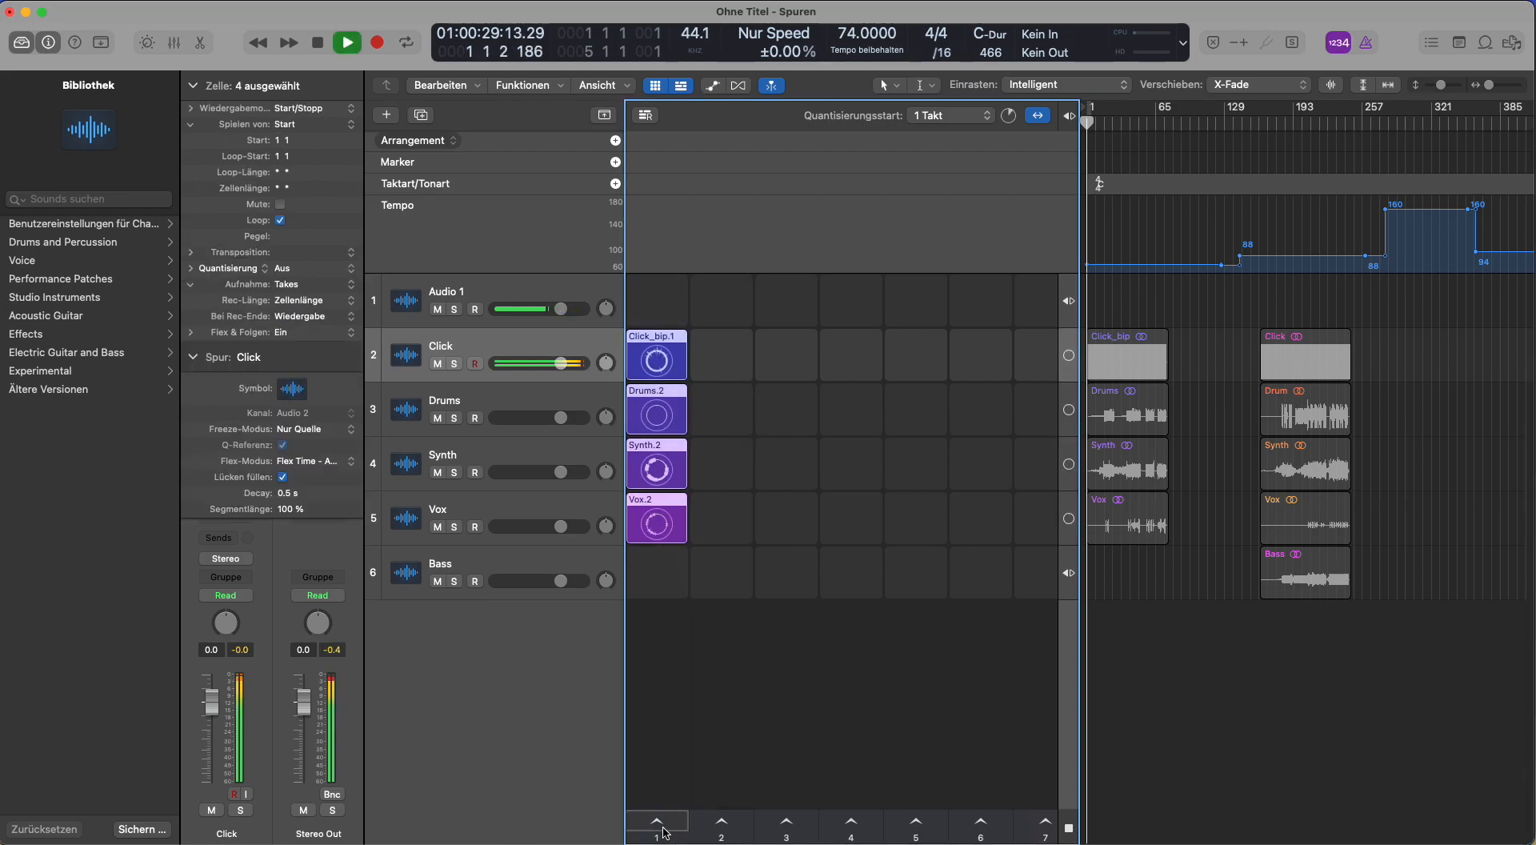
{"action": "key", "text": "space"}
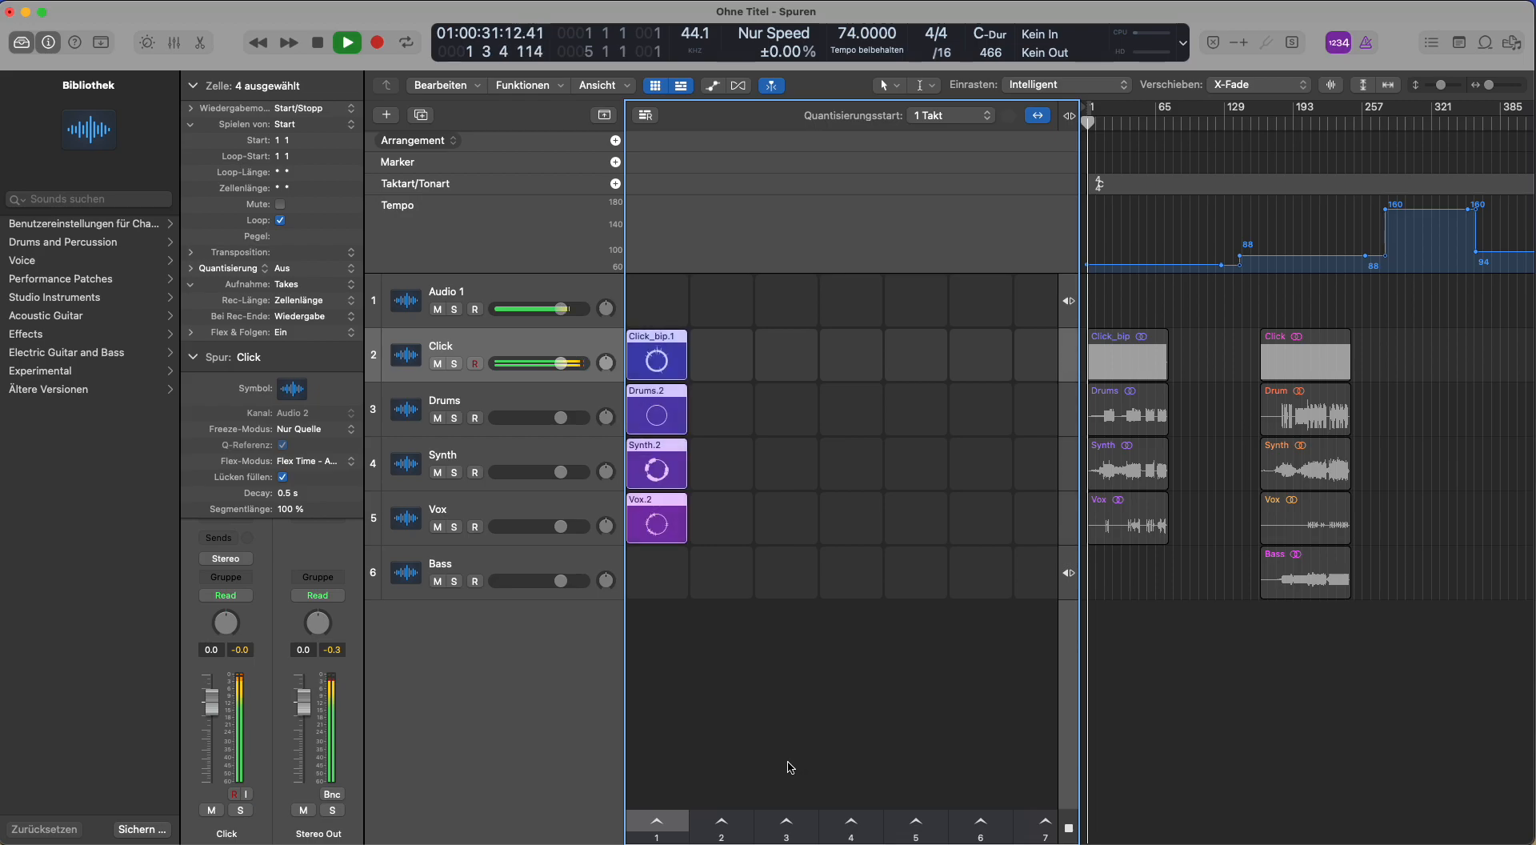
Move the playhead to bar 289 in the 160 BPM section and play the first scene briefly
{"action": "left_click_drag", "start_coordinate": [1090, 122], "coordinate": [1402, 218]}
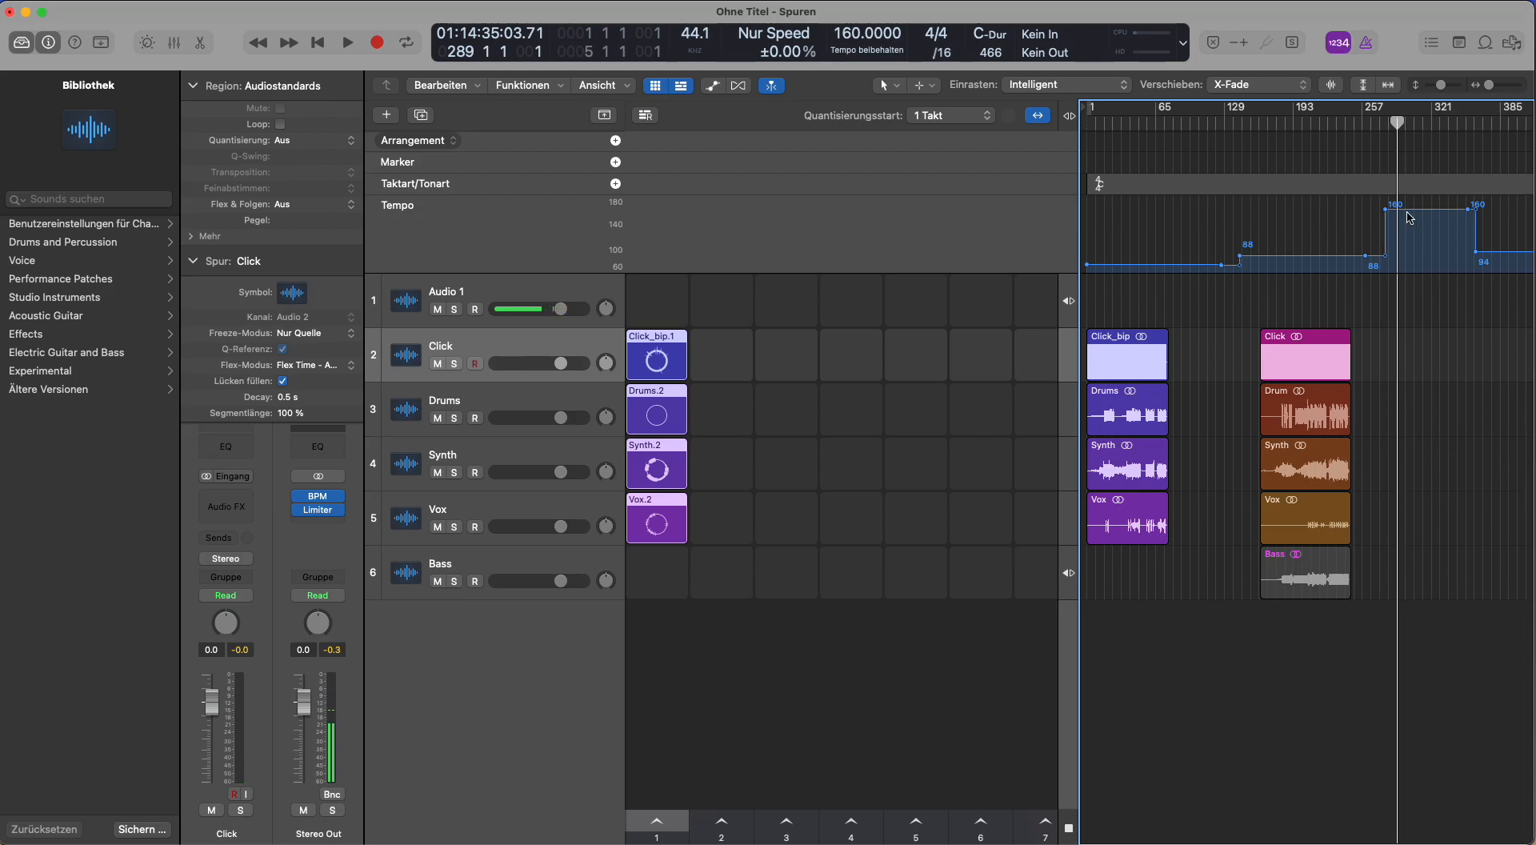
{"action": "left_click", "coordinate": [659, 826]}
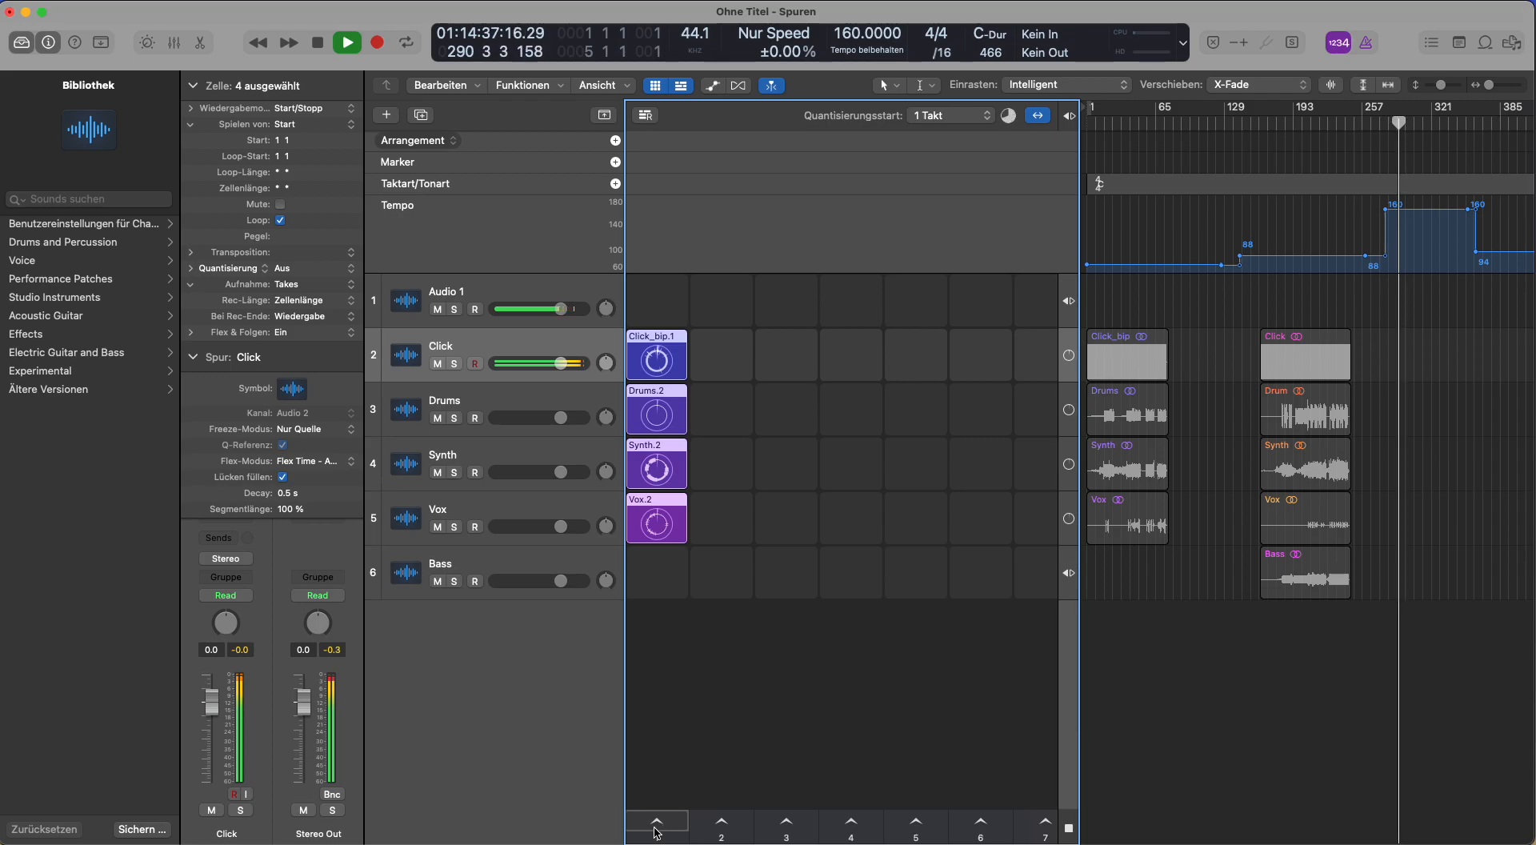
{"action": "key", "text": "space"}
{"action": "left_click", "coordinate": [1297, 668]}
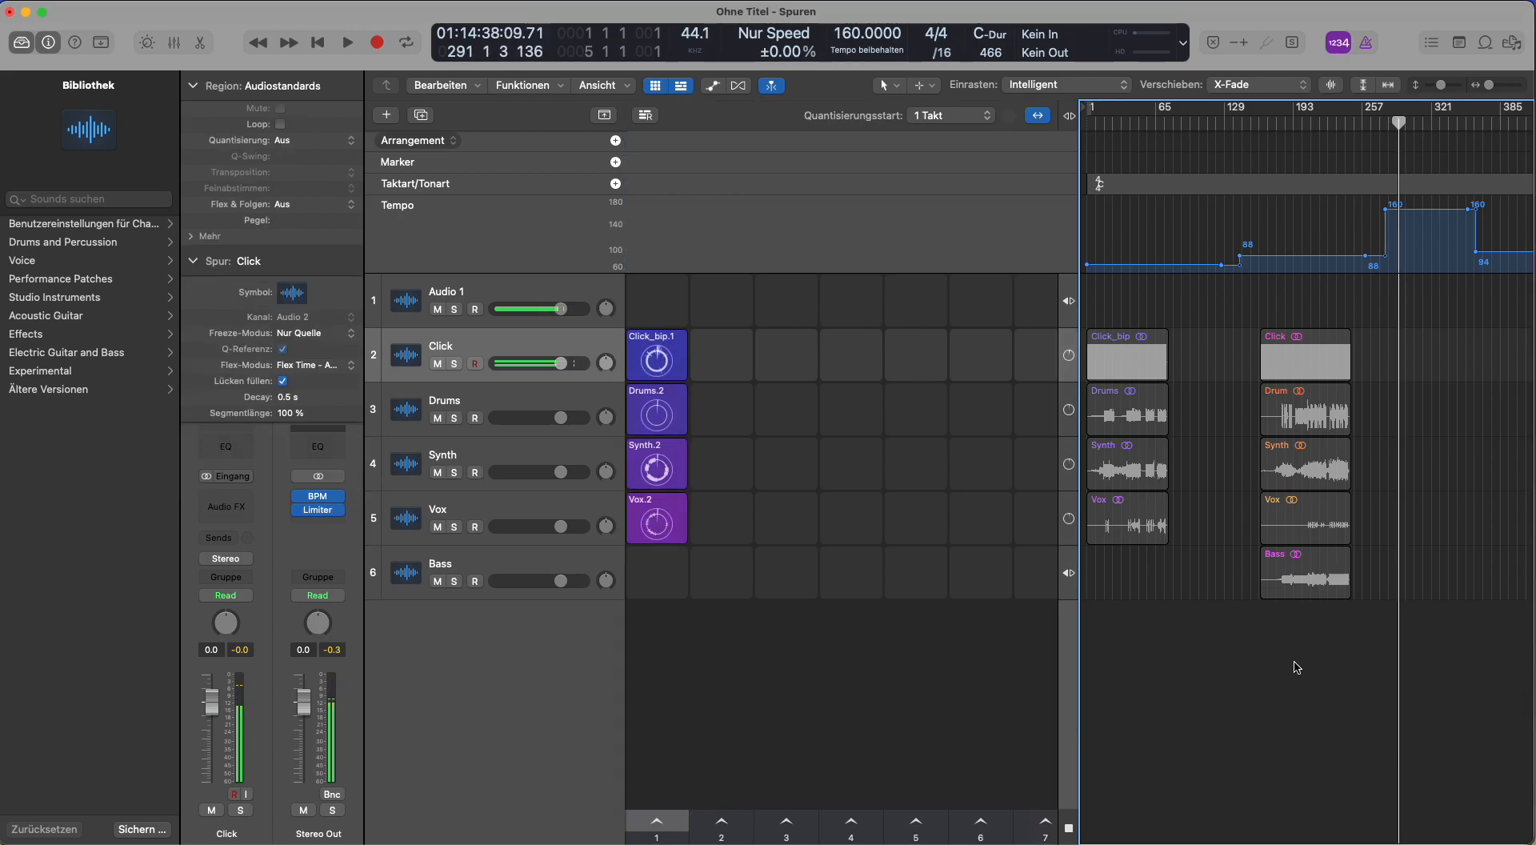
Return the playhead to the project start and set Flex & Follow to Aus for the first scene's four cells
{"action": "left_click_drag", "start_coordinate": [1399, 122], "coordinate": [1025, 194]}
{"action": "left_click_drag", "start_coordinate": [1184, 629], "coordinate": [1136, 344]}
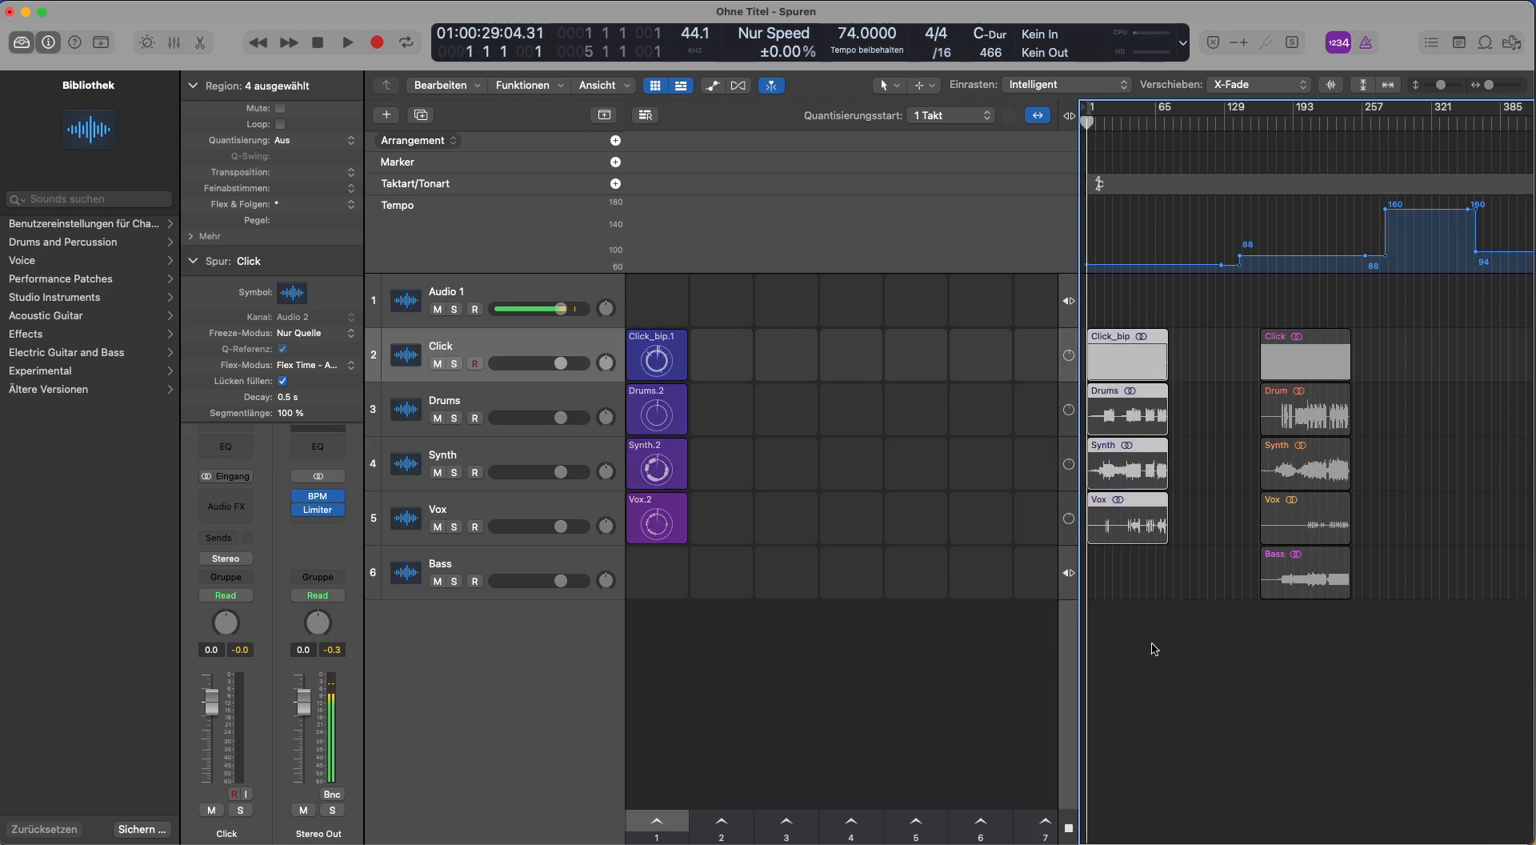
{"action": "left_click", "coordinate": [800, 667]}
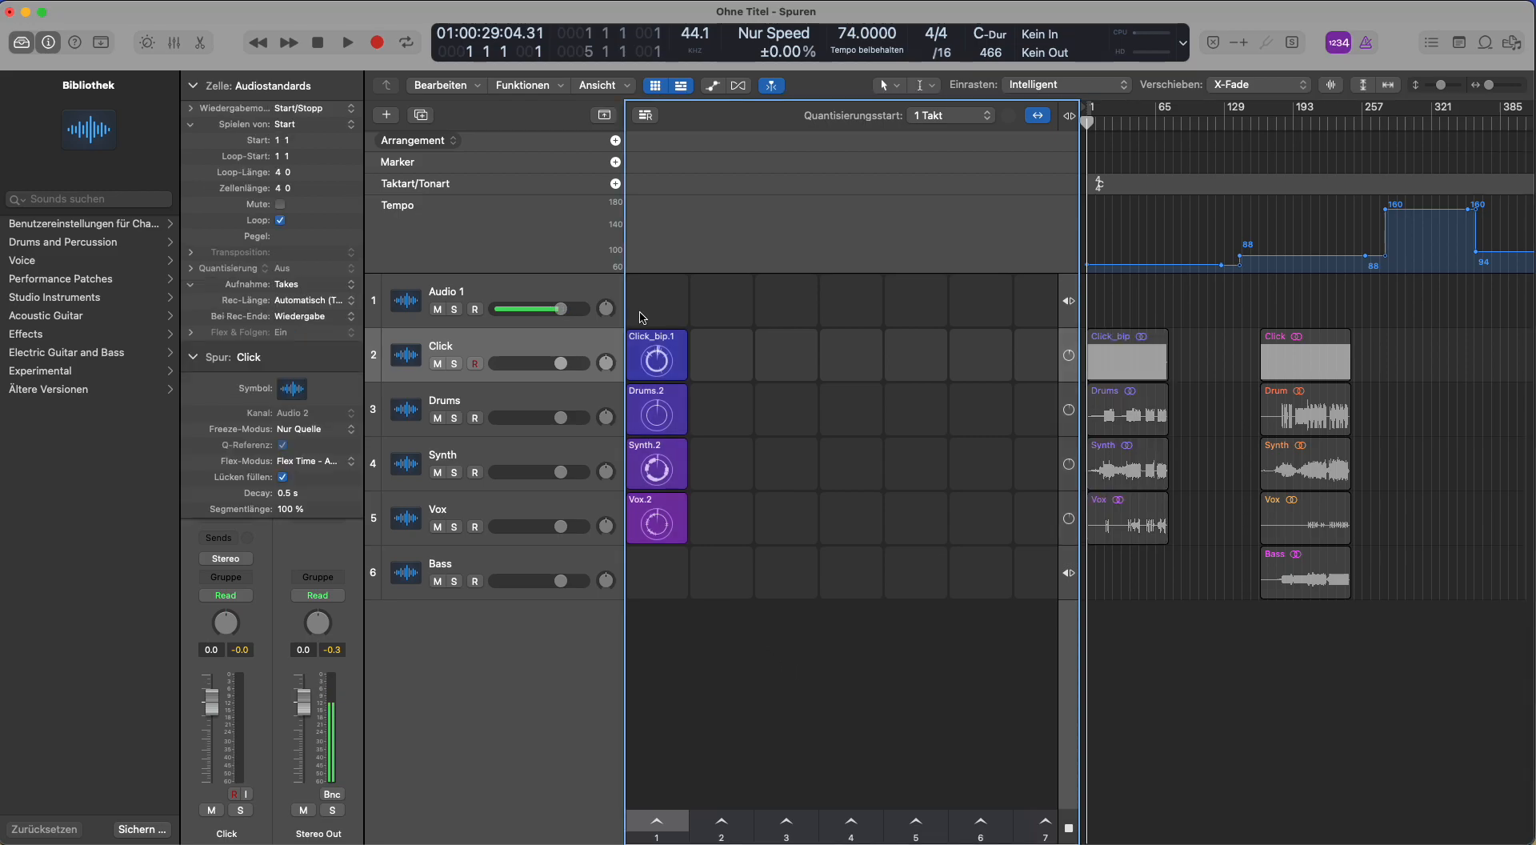
{"action": "left_click_drag", "start_coordinate": [679, 607], "coordinate": [636, 280]}
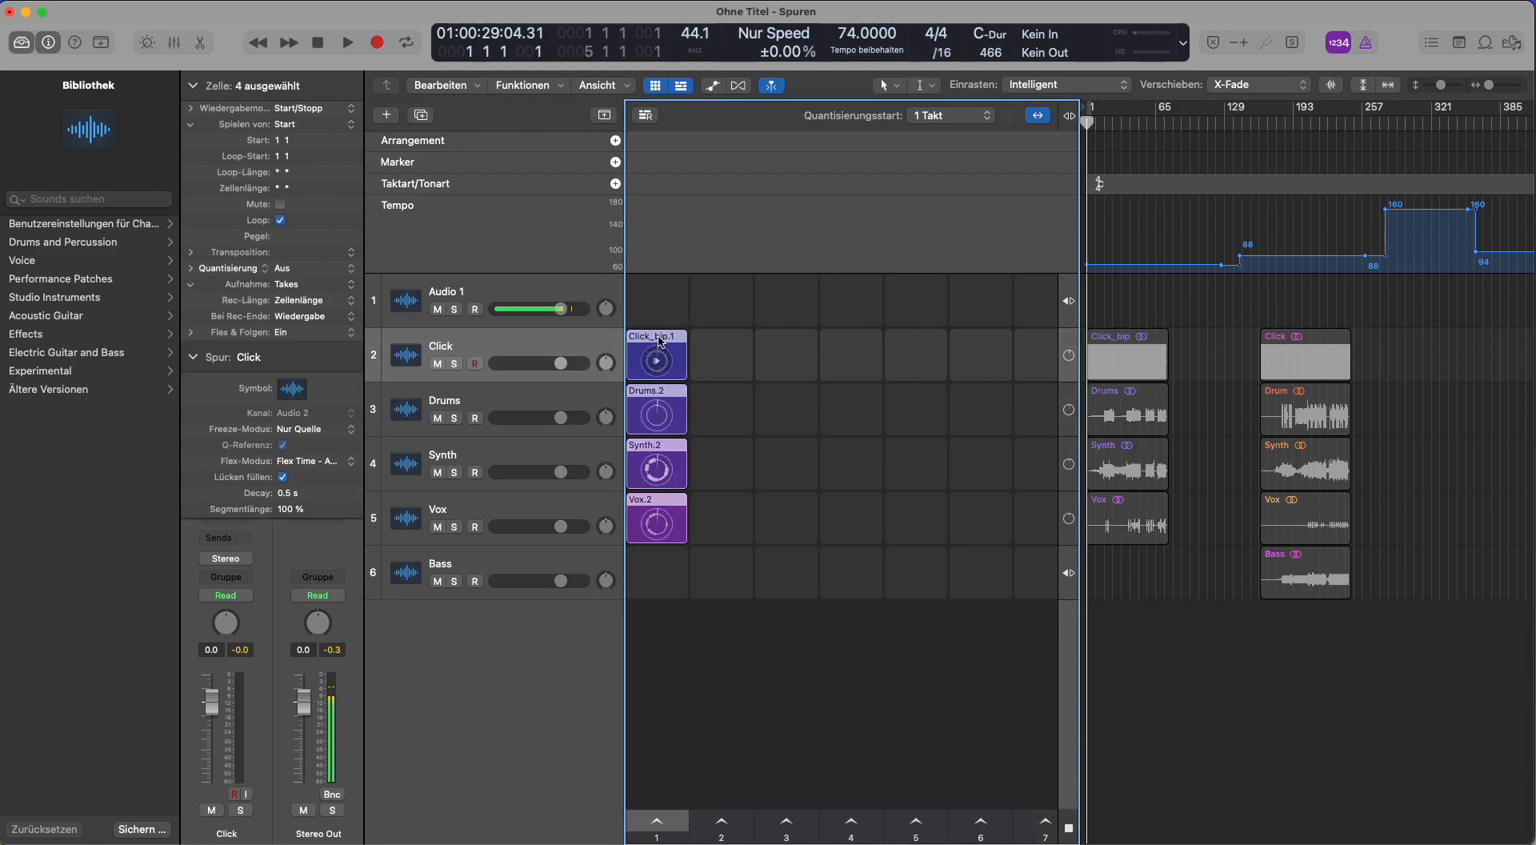
{"action": "left_click", "coordinate": [343, 332]}
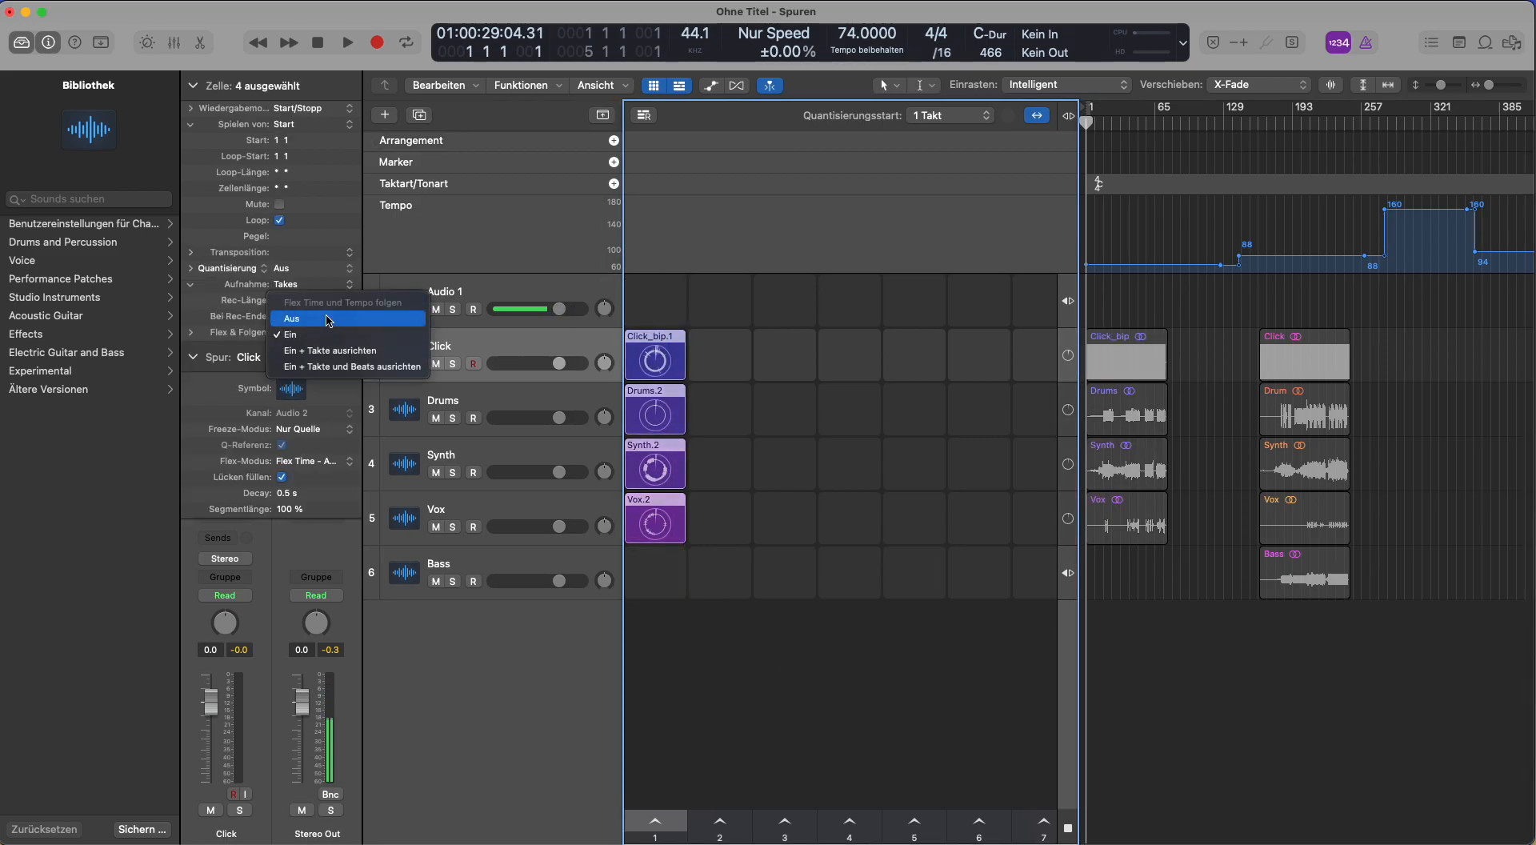
{"action": "left_click", "coordinate": [293, 318]}
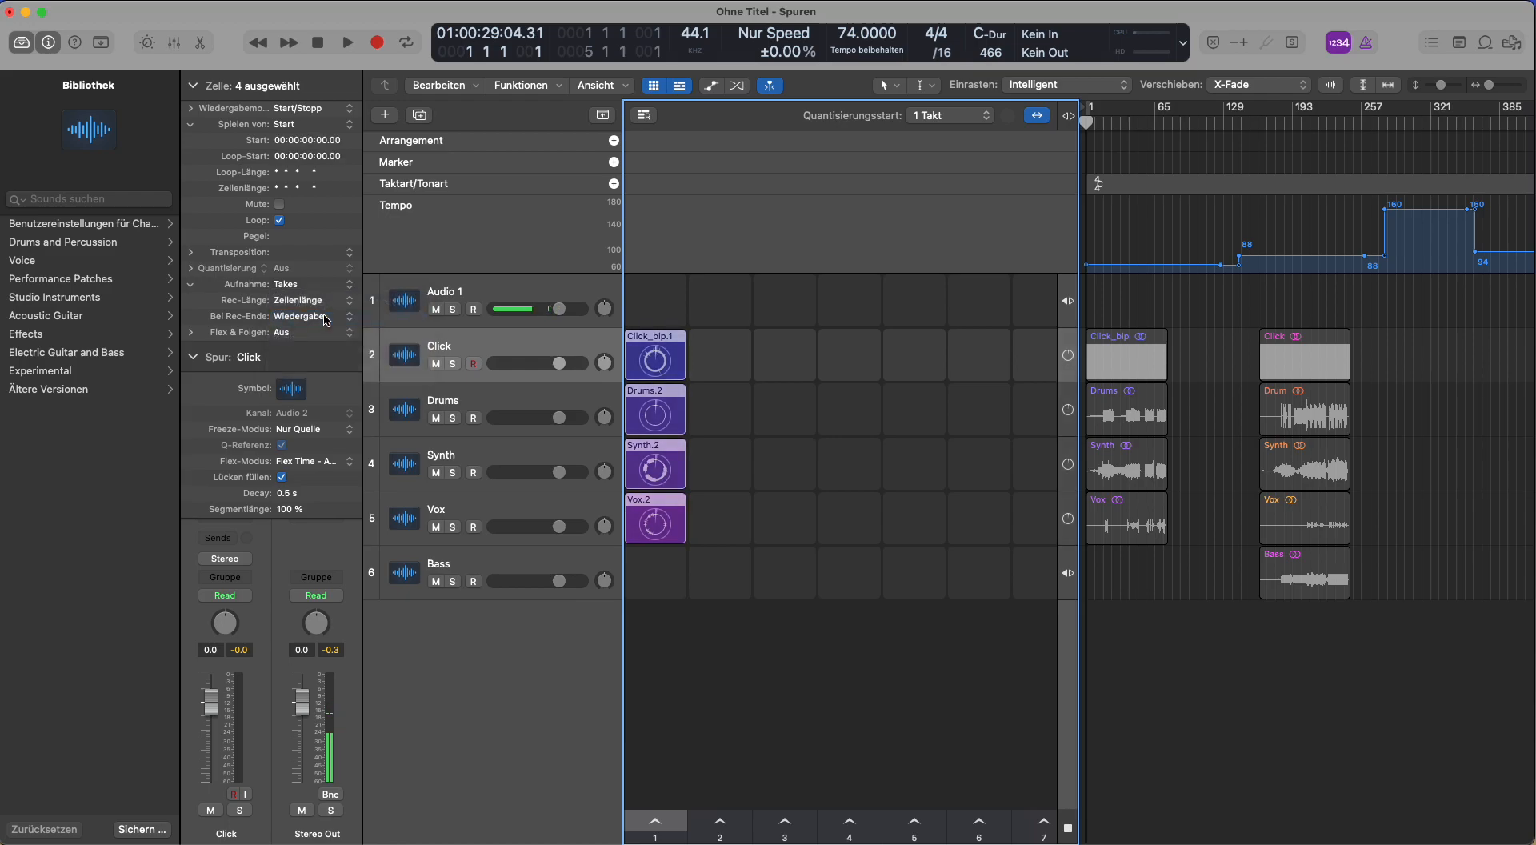
Test the first scene from bar 1 with its cells' Flex & Follow off, and stop playback
{"action": "left_click", "coordinate": [681, 719]}
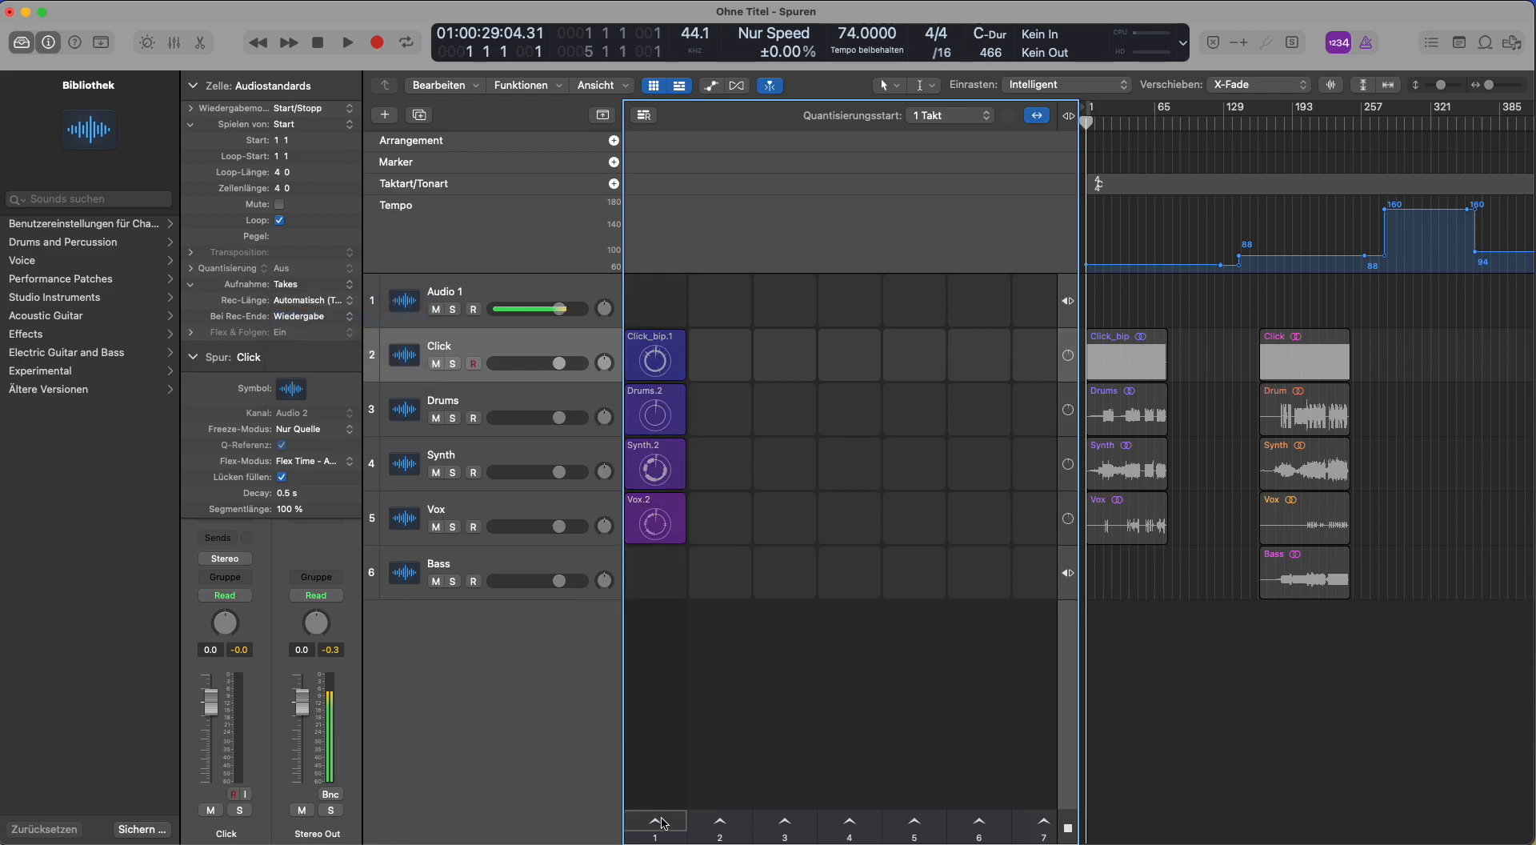
{"action": "left_click", "coordinate": [664, 823]}
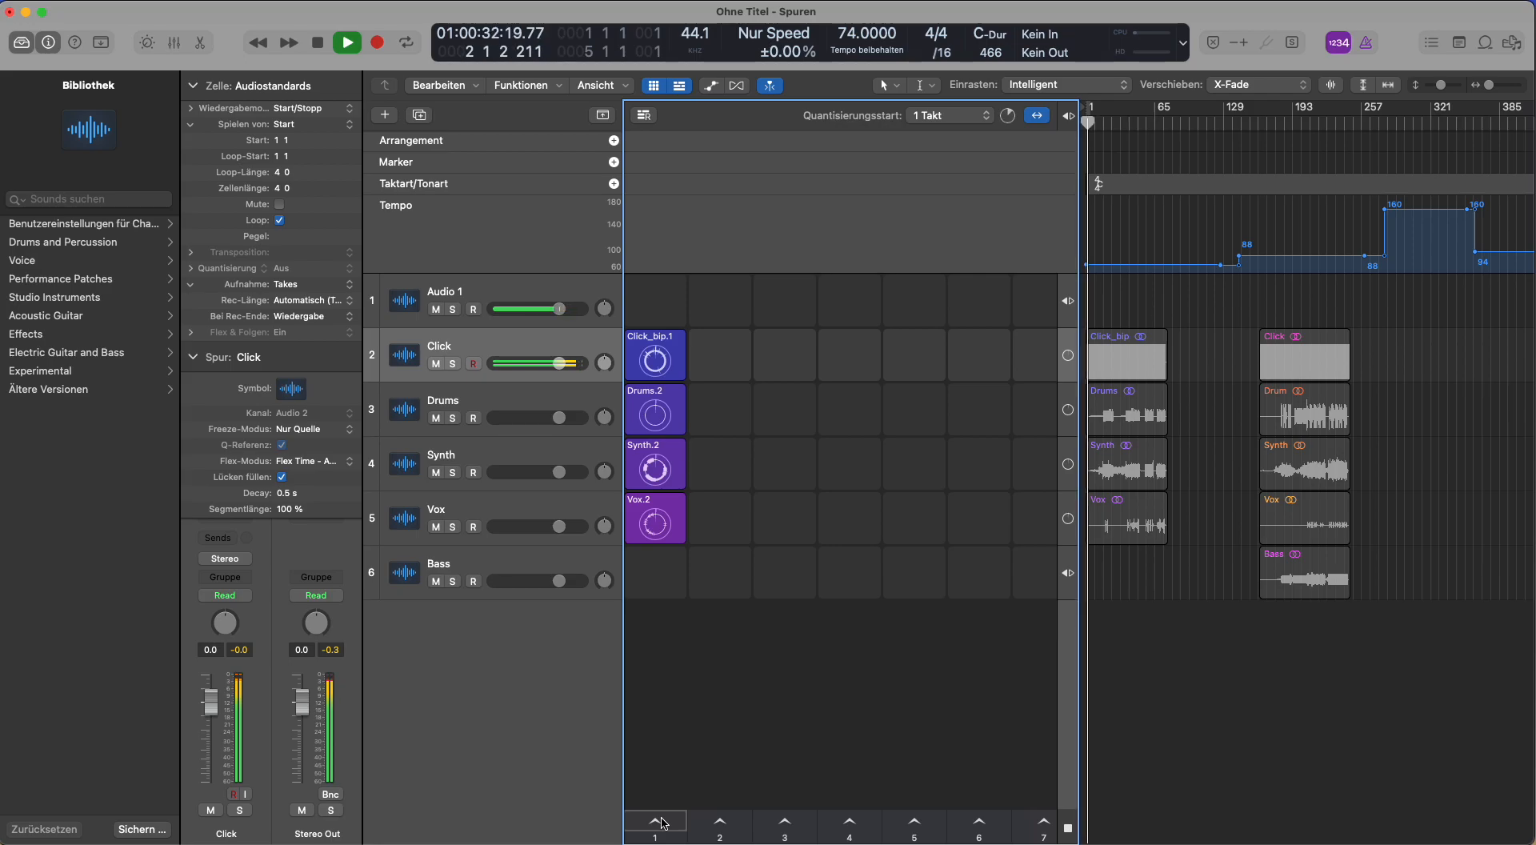
{"action": "key", "text": "space"}
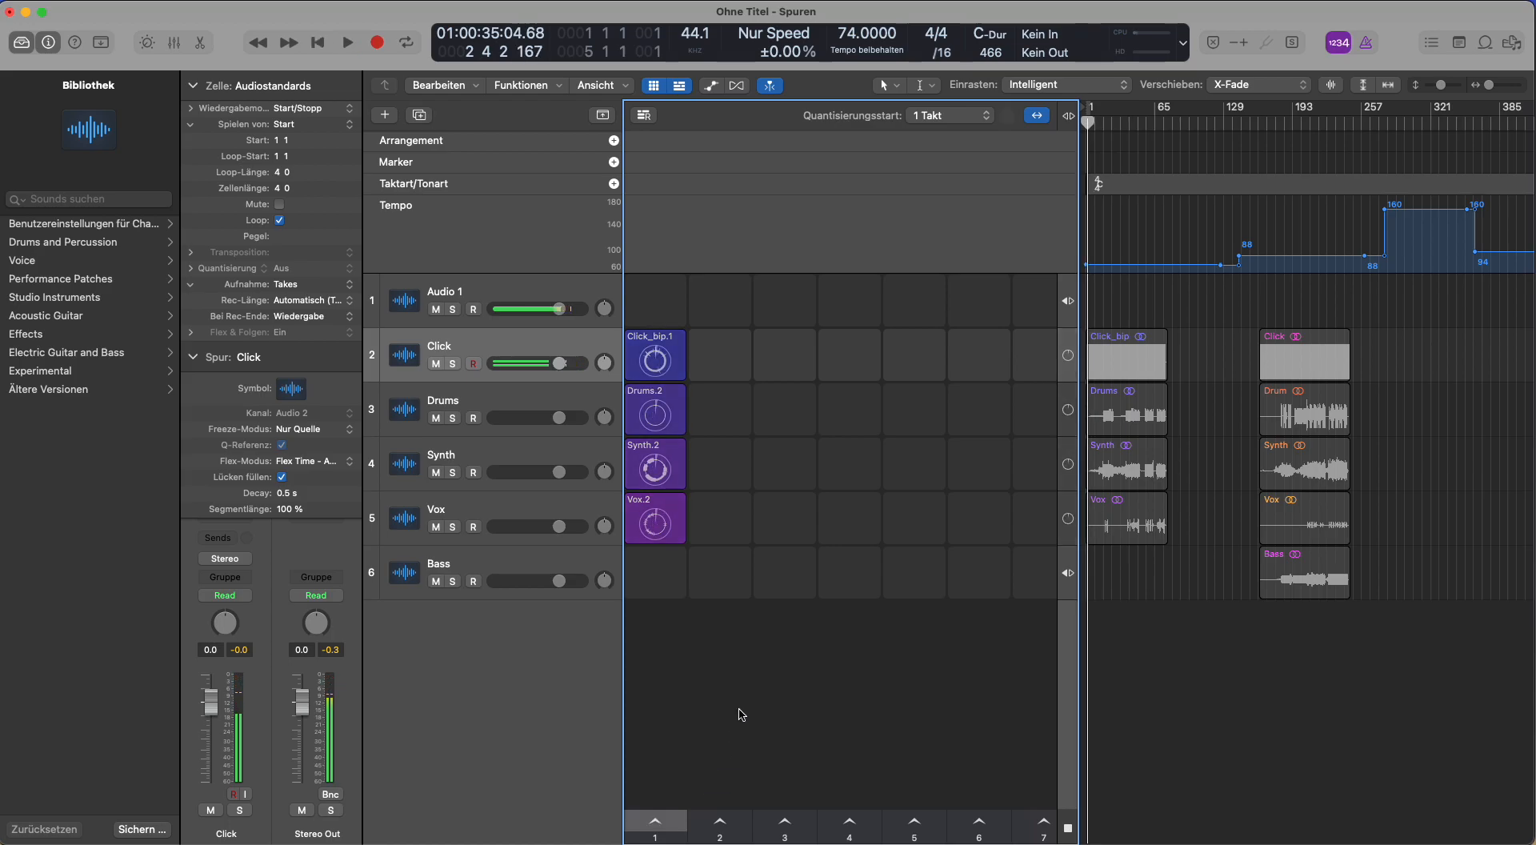
Switch all tracks back to arrangement playback and listen to the second song from bar 198 and about bar 222
{"action": "left_click", "coordinate": [1214, 750]}
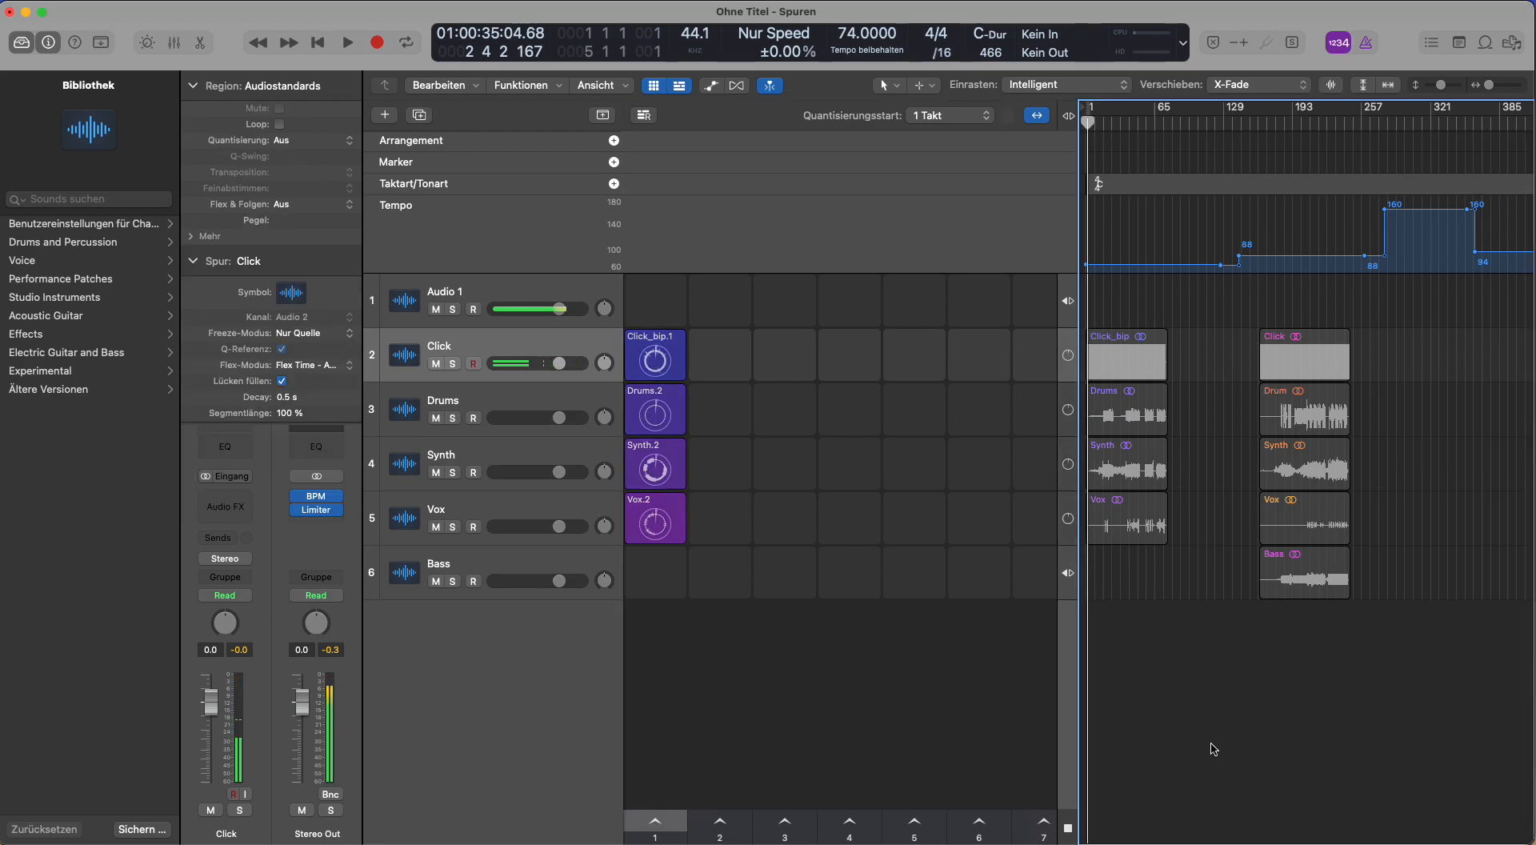
{"action": "left_click", "coordinate": [1073, 119]}
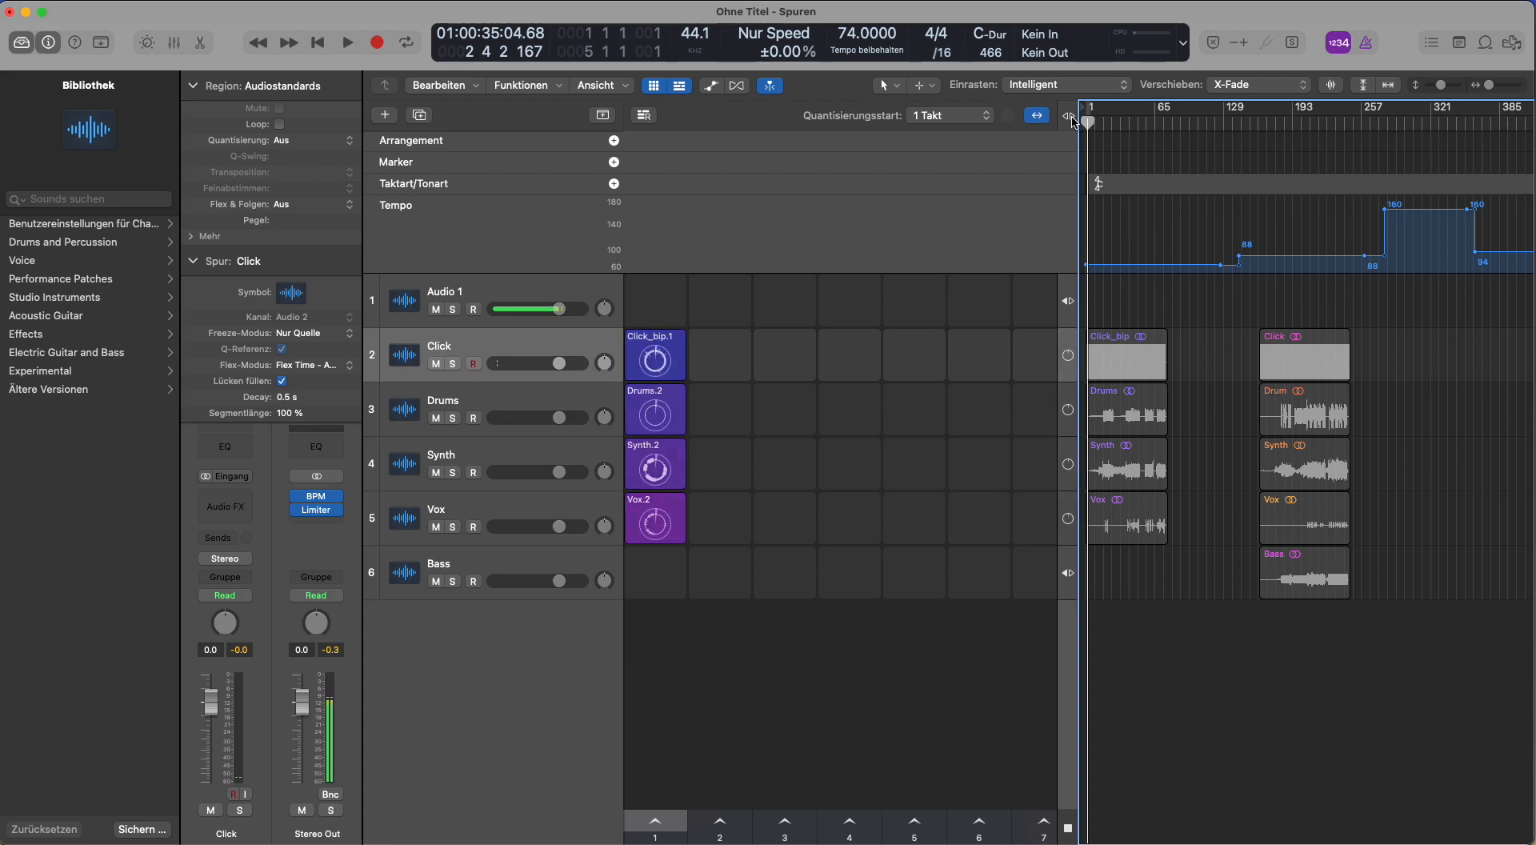
{"action": "left_click", "coordinate": [1271, 121]}
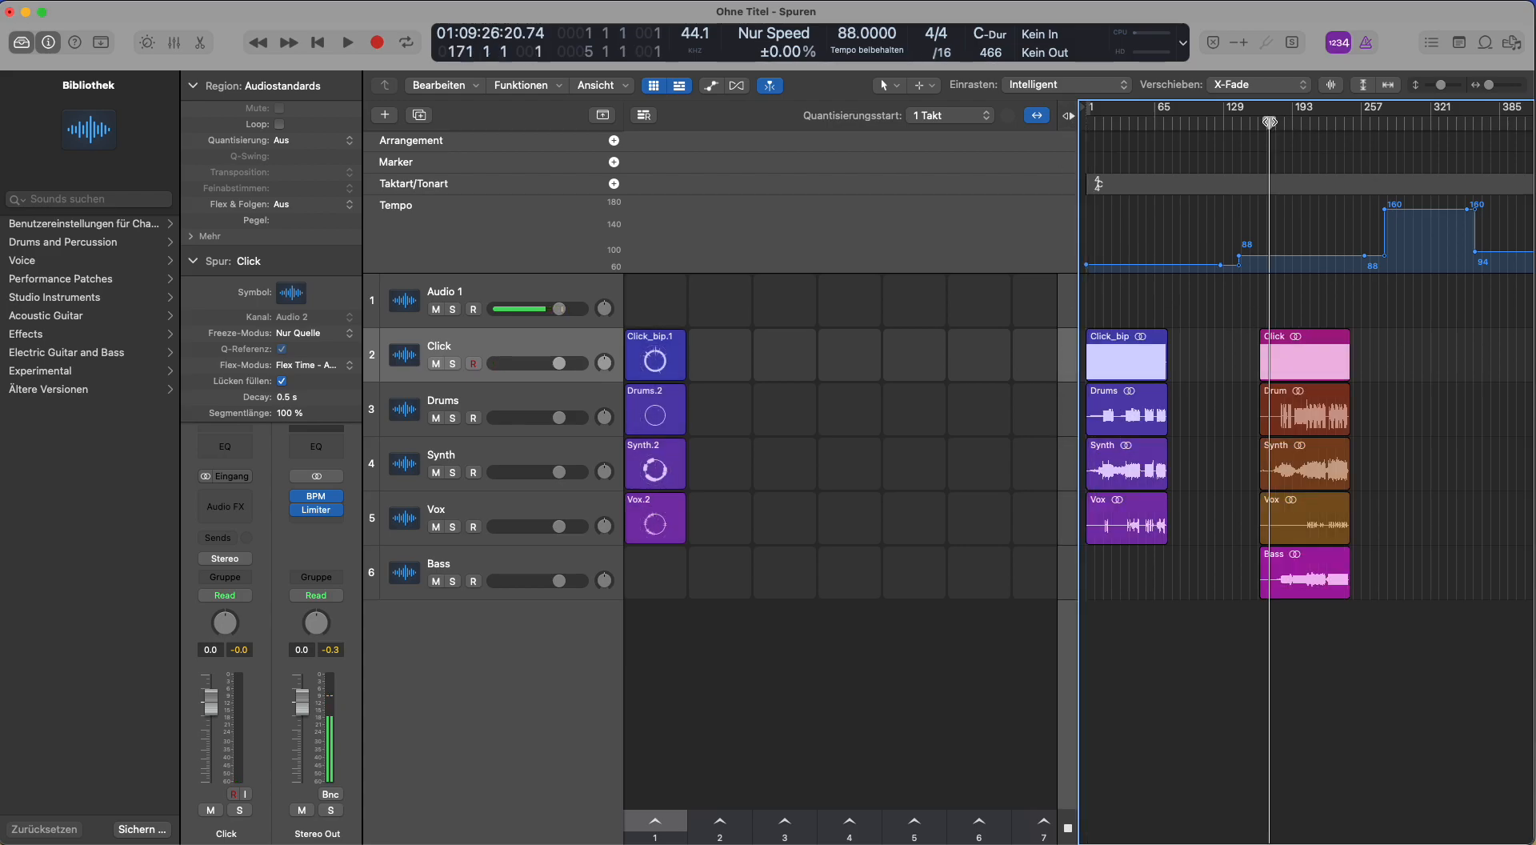
{"action": "left_click_drag", "start_coordinate": [1268, 122], "coordinate": [1272, 153]}
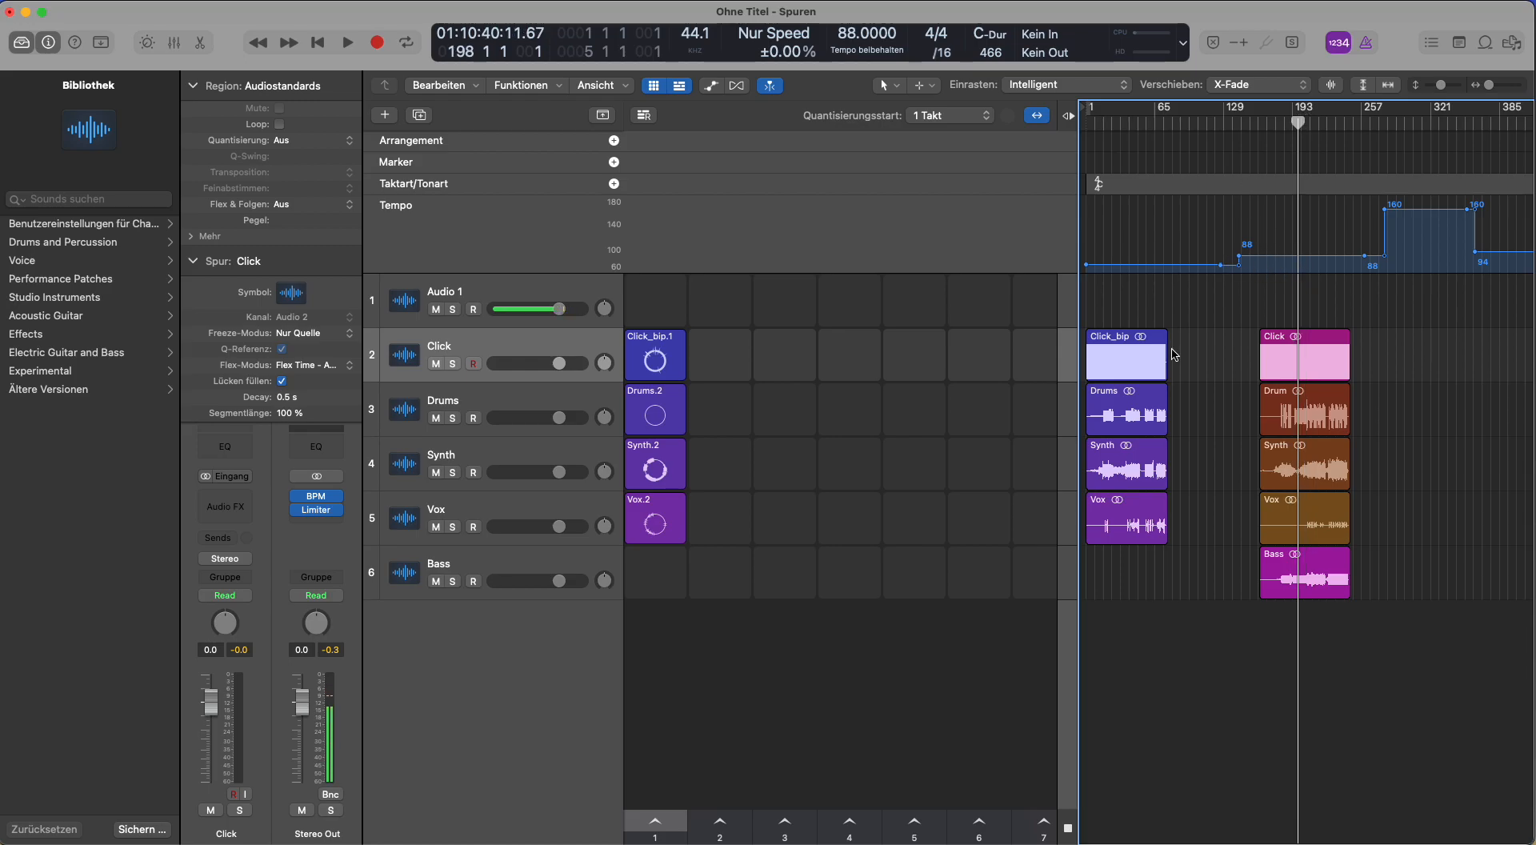
{"action": "key", "text": "space"}
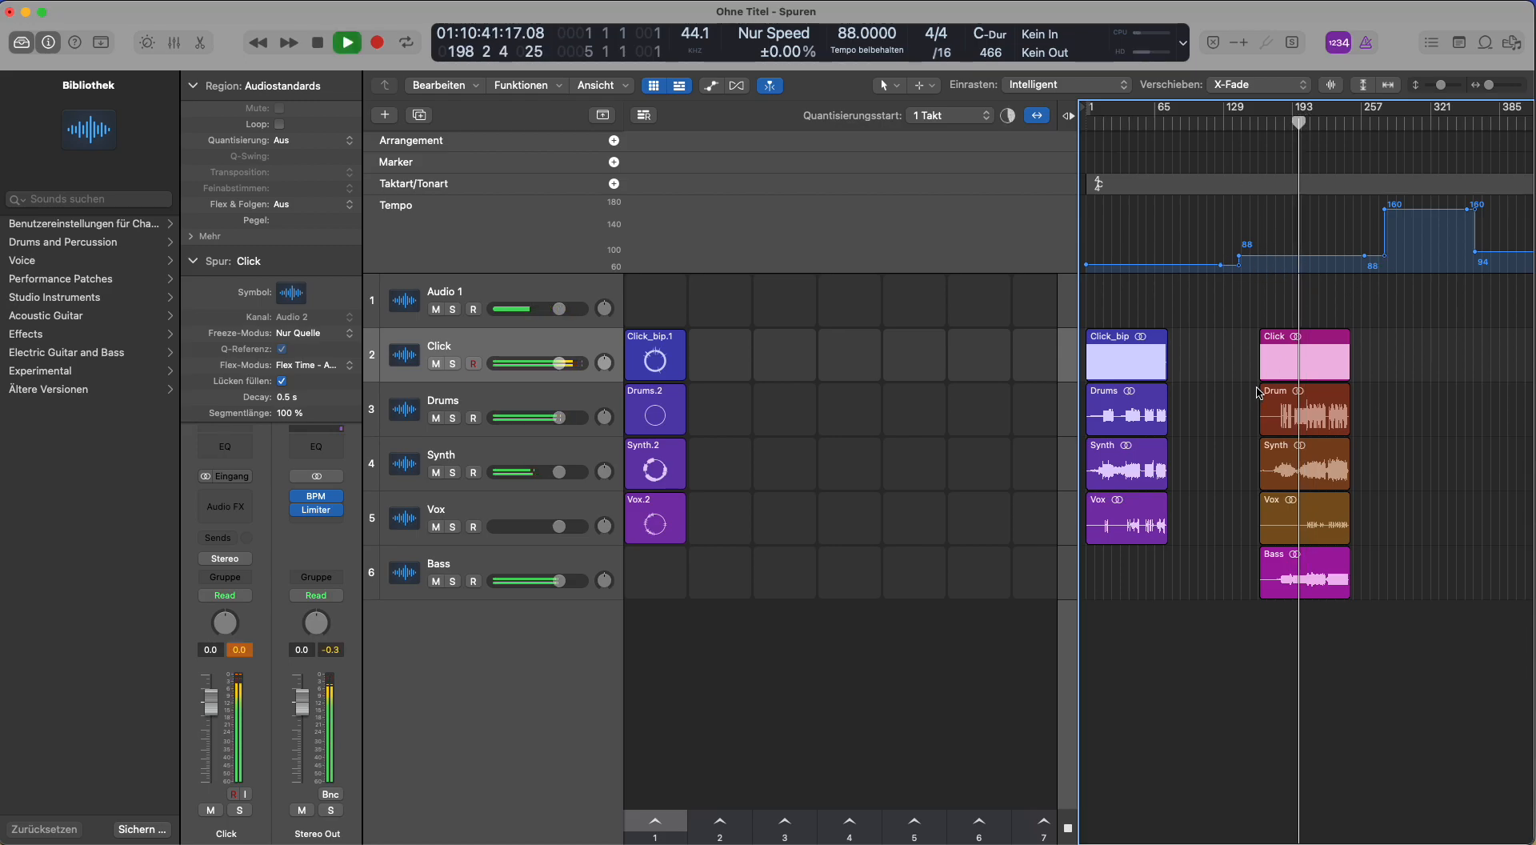
{"action": "left_click", "coordinate": [1323, 124]}
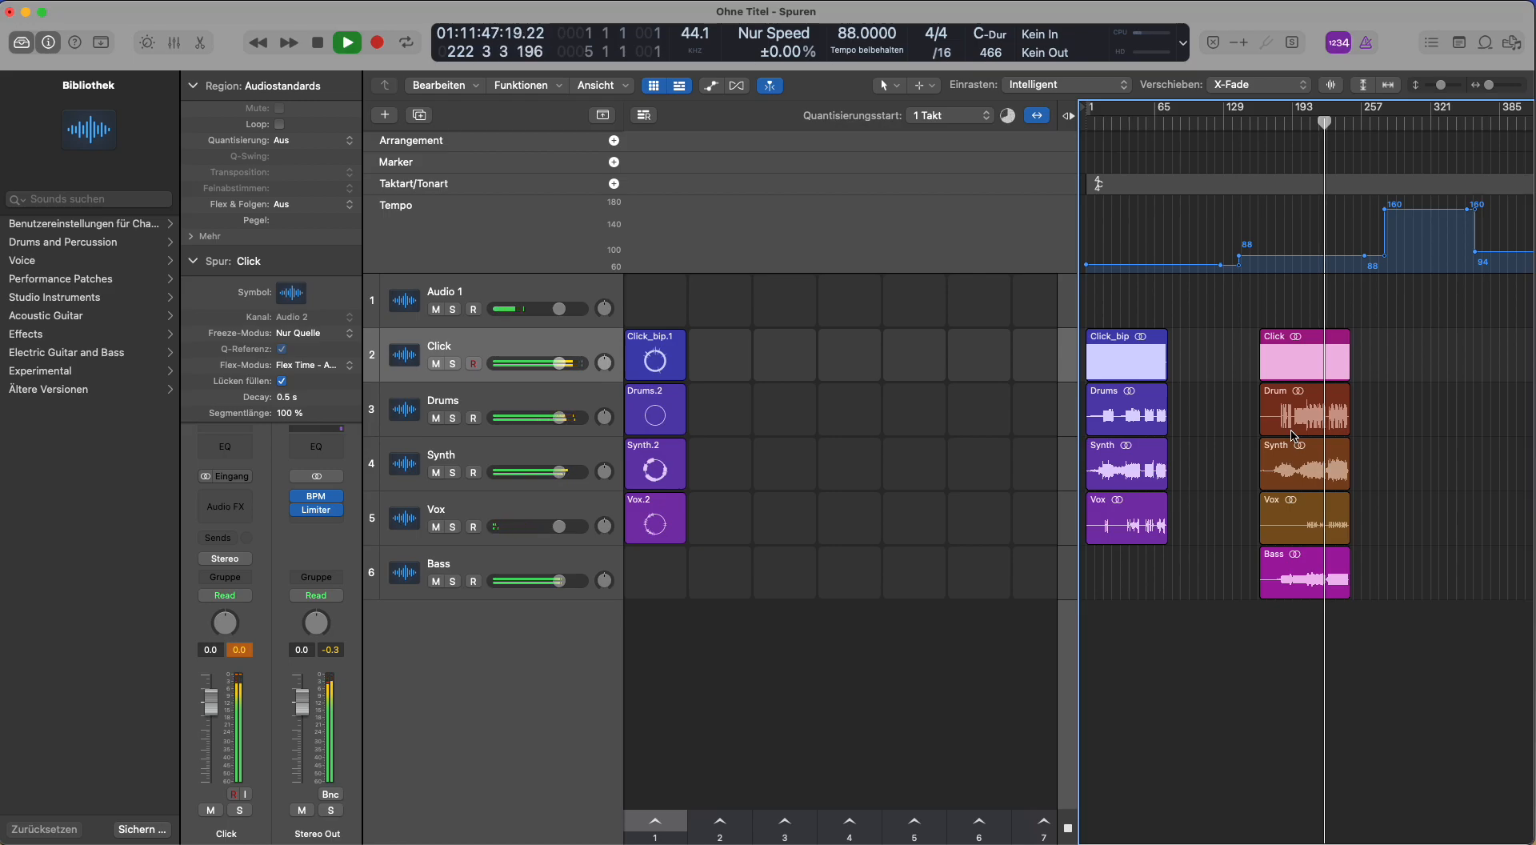
{"action": "key", "text": "space"}
Copy the second song's Click, Drum, Synth, Vox and Bass regions into the second scene and inspect the cells' Flex & Follow options
{"action": "left_click", "coordinate": [1292, 345]}
{"action": "left_click", "coordinate": [1301, 404]}
{"action": "left_click", "coordinate": [1304, 472]}
{"action": "left_click", "coordinate": [1308, 516]}
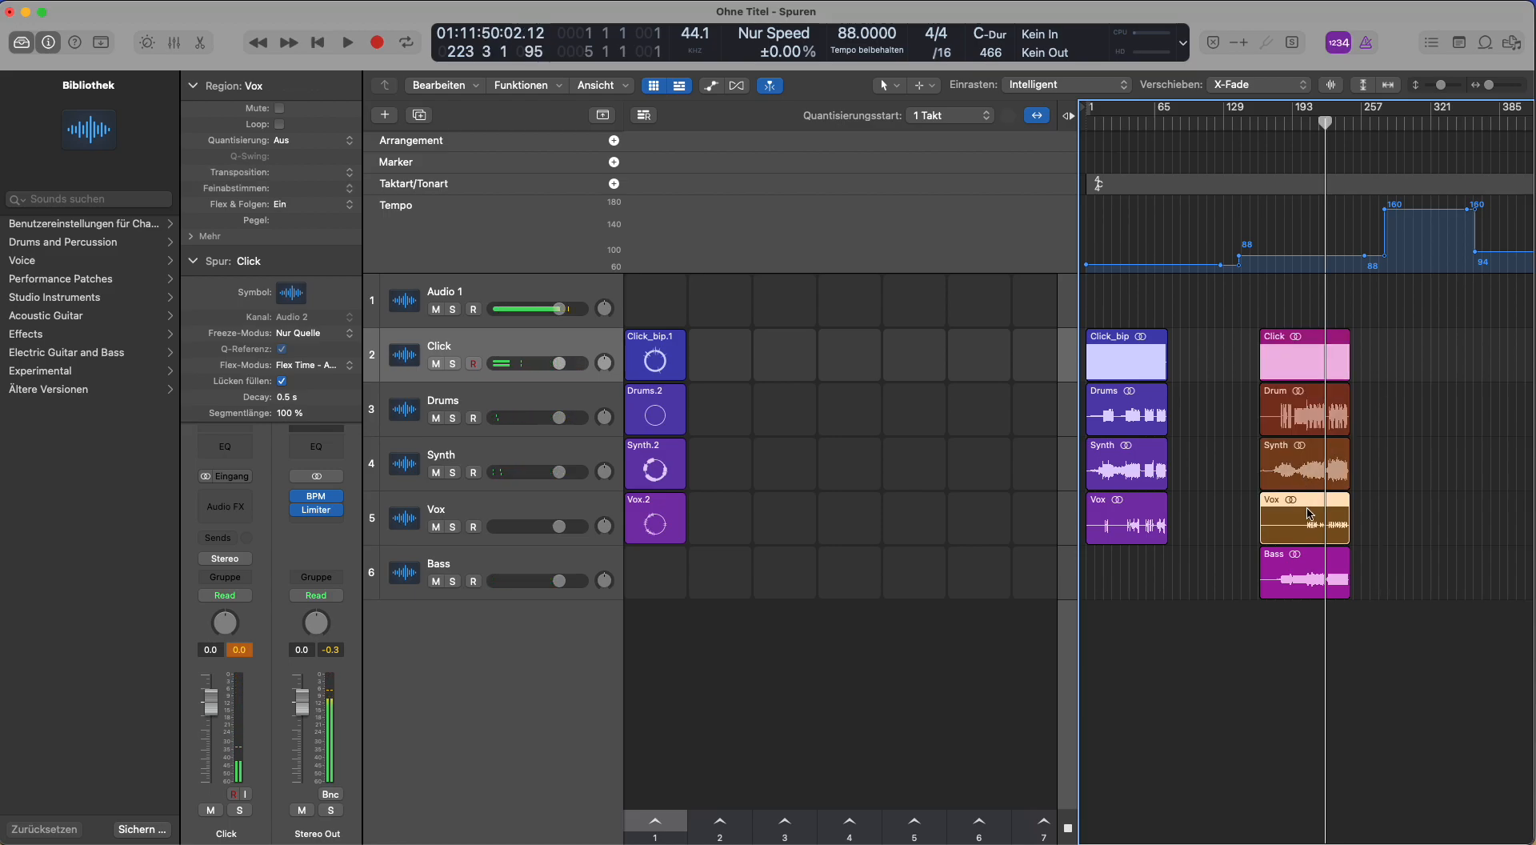
{"action": "left_click", "coordinate": [1308, 568]}
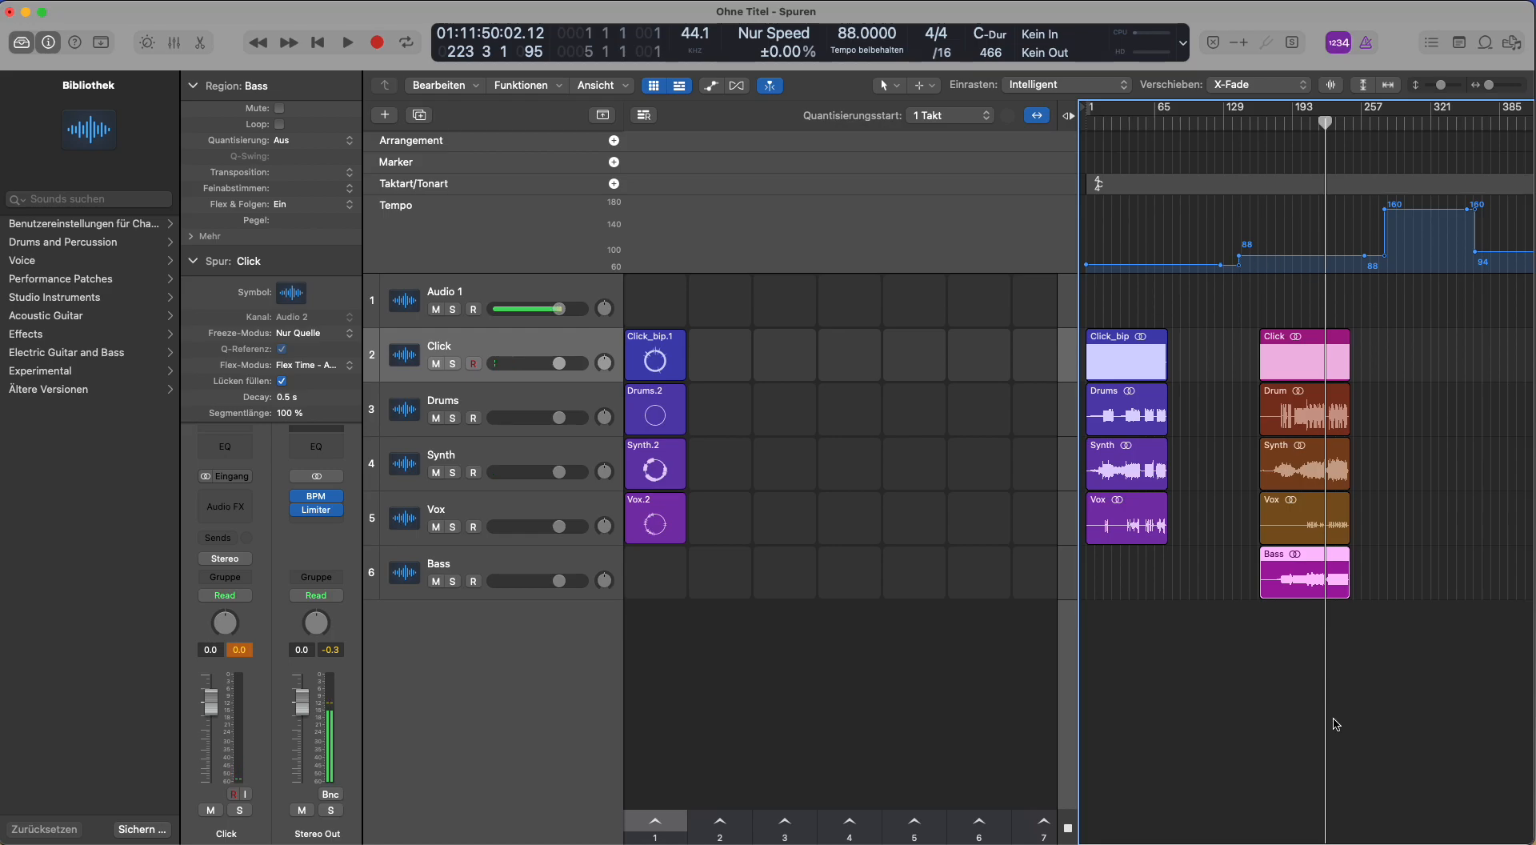
{"action": "left_click_drag", "start_coordinate": [1393, 679], "coordinate": [721, 355]}
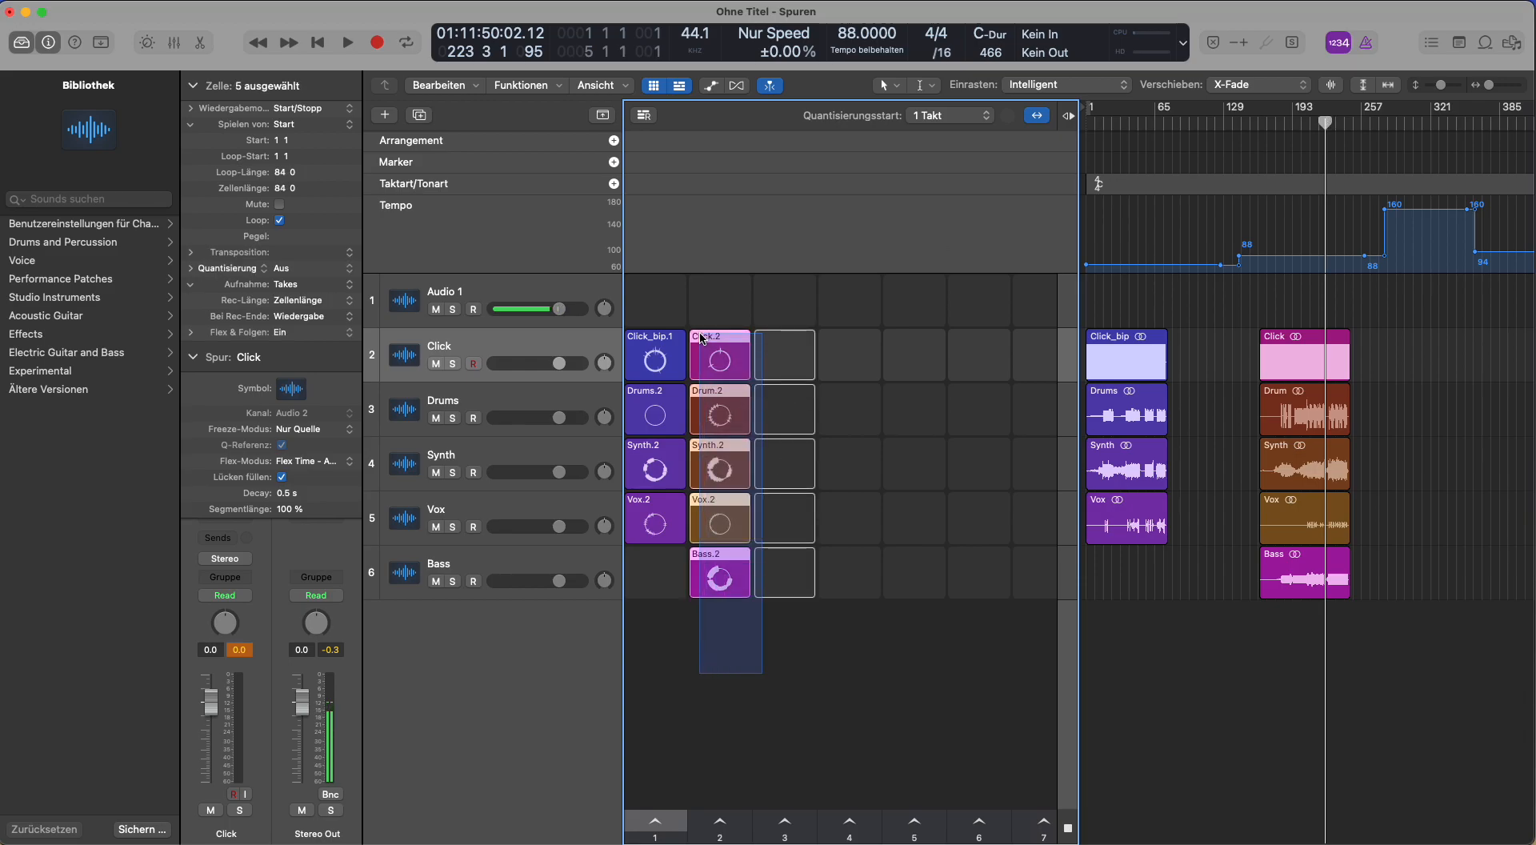
{"action": "left_click", "coordinate": [314, 337]}
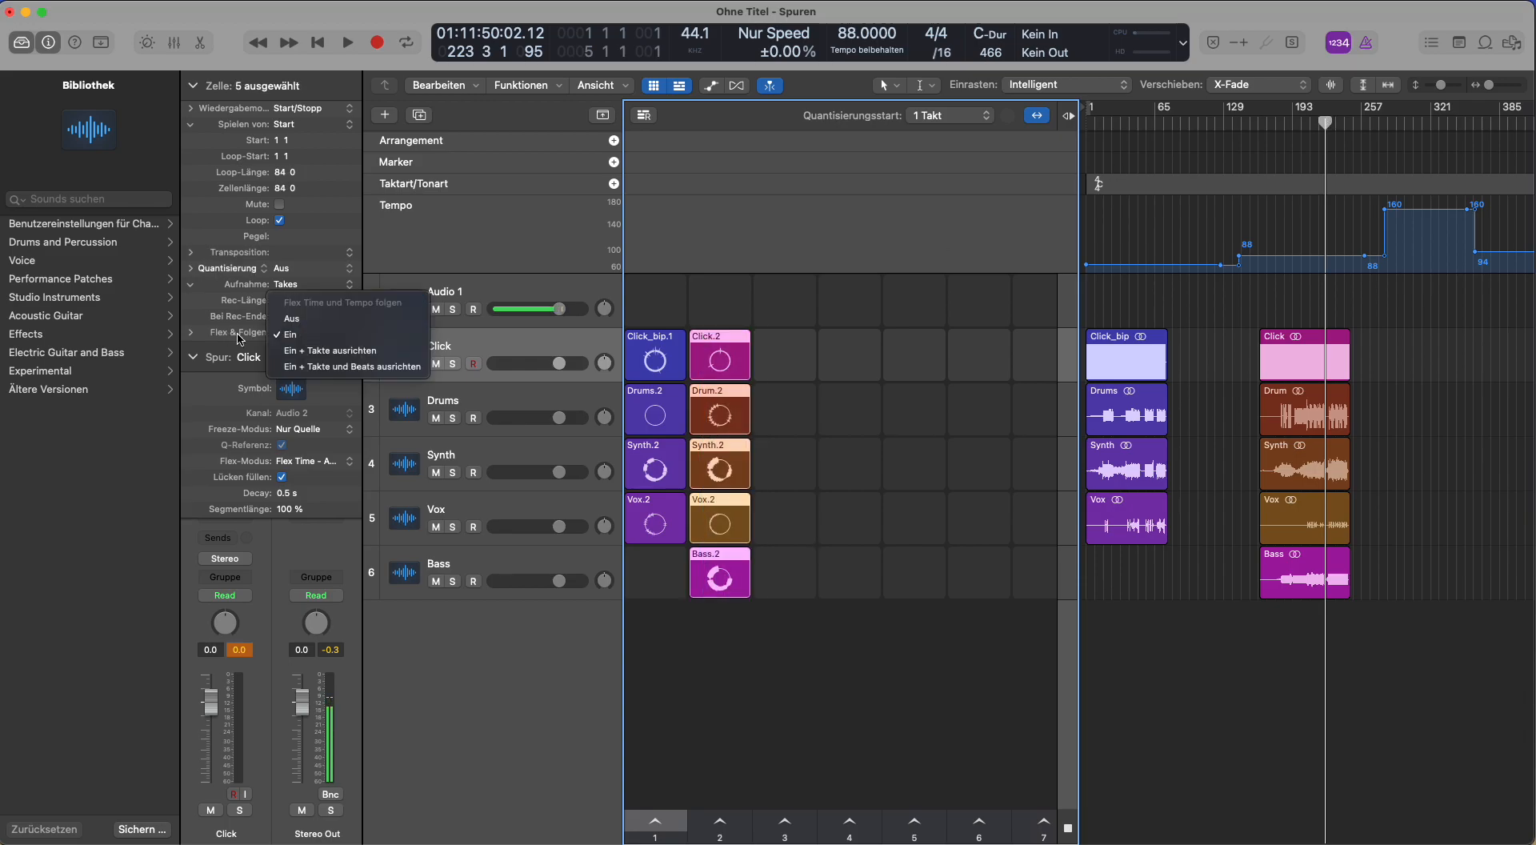
{"action": "left_click", "coordinate": [872, 729]}
Move the playhead to bar 296 in the 160 BPM section and play the second scene briefly
{"action": "left_click_drag", "start_coordinate": [1333, 117], "coordinate": [1406, 120]}
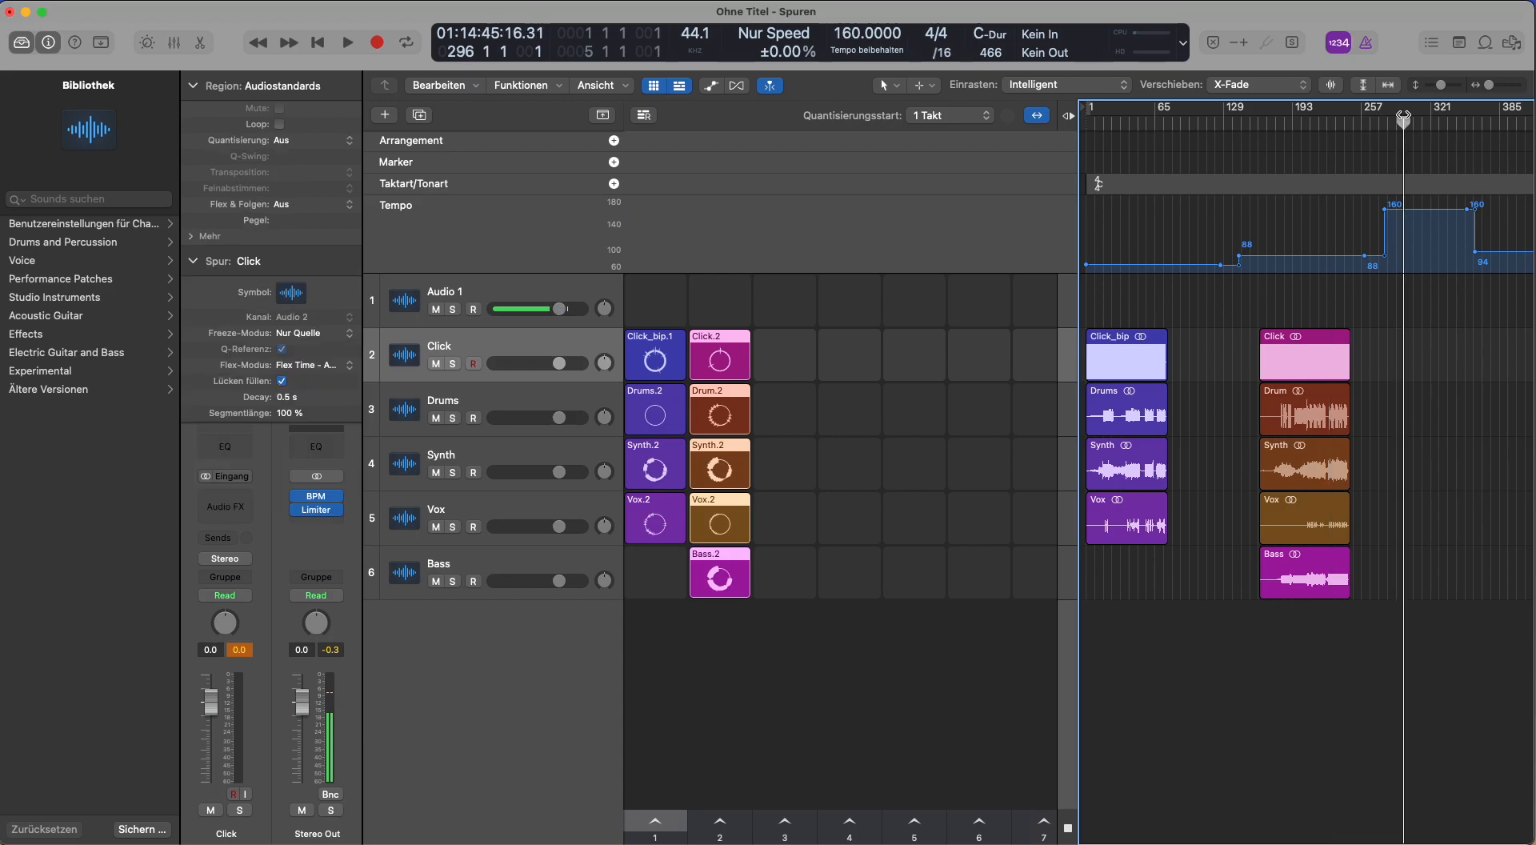
{"action": "left_click", "coordinate": [722, 822]}
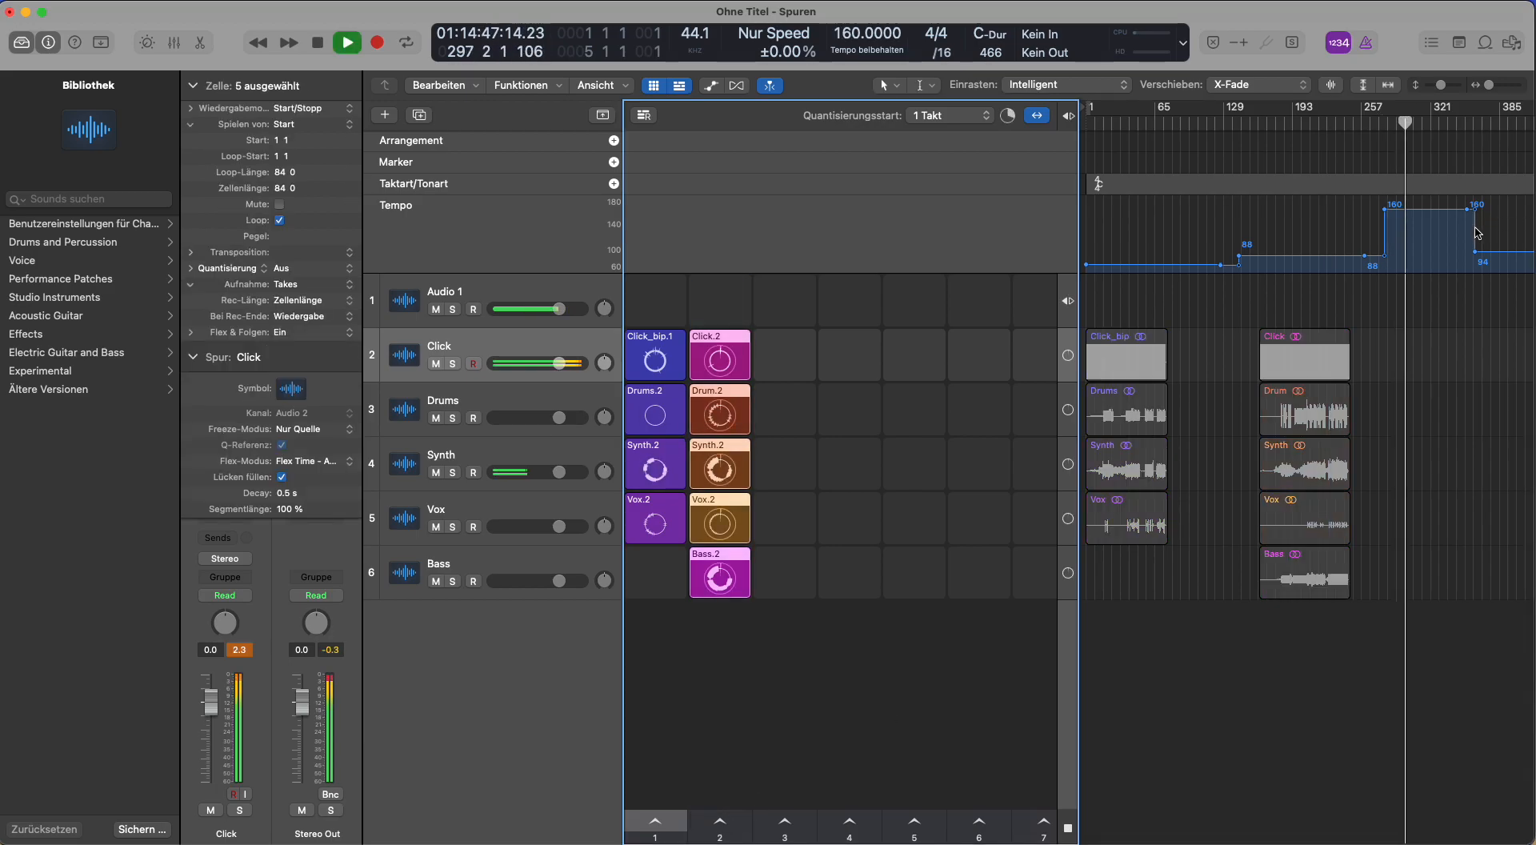
{"action": "key", "text": "space"}
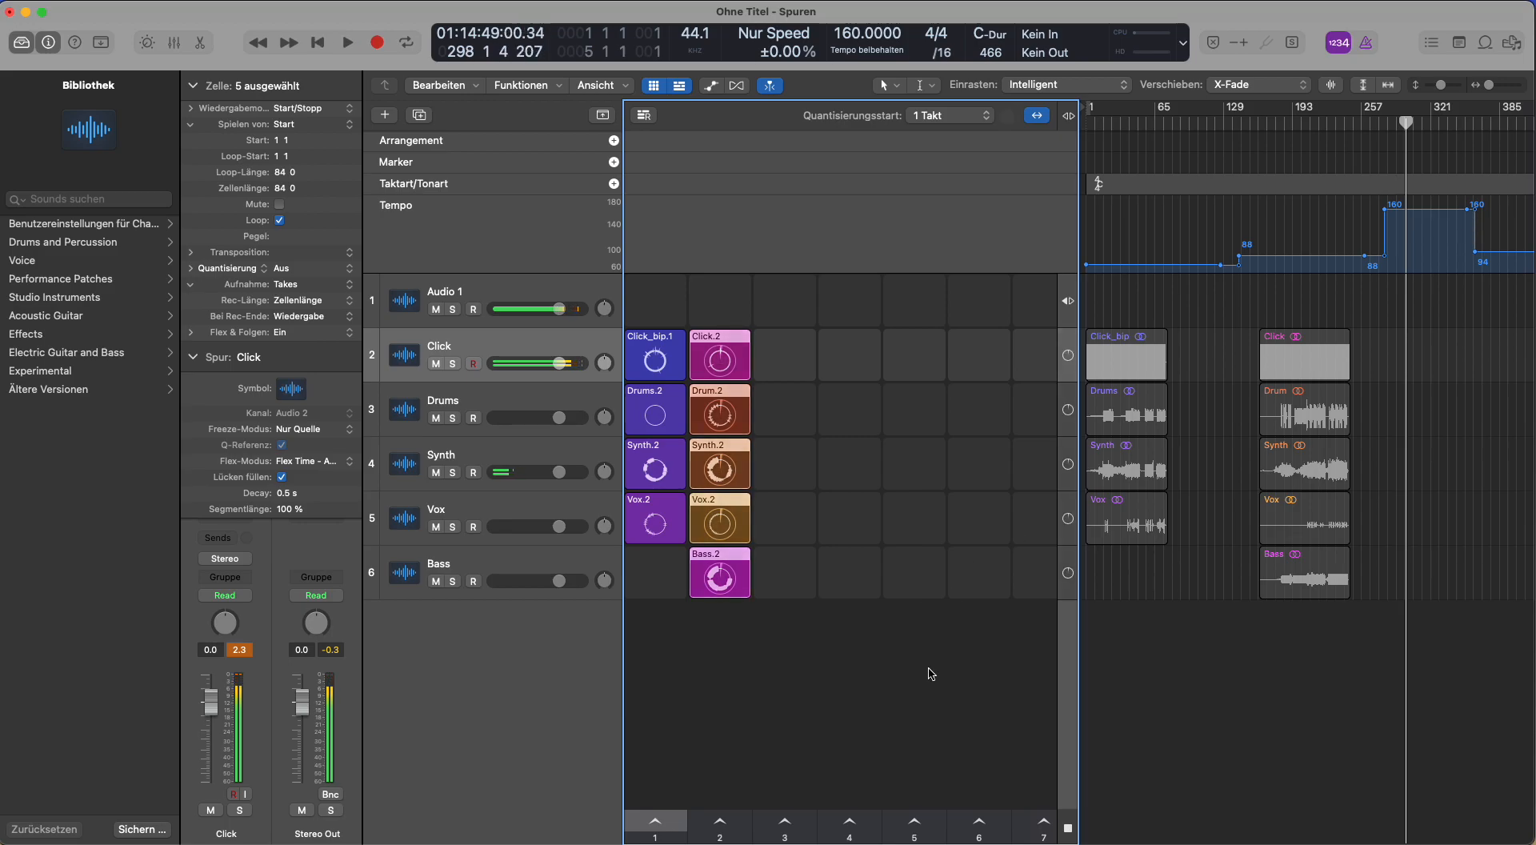
Turn Flex & Follow off for the five cells of the second scene
{"action": "left_click", "coordinate": [745, 685]}
{"action": "left_click_drag", "start_coordinate": [733, 681], "coordinate": [720, 276]}
{"action": "left_click", "coordinate": [336, 335]}
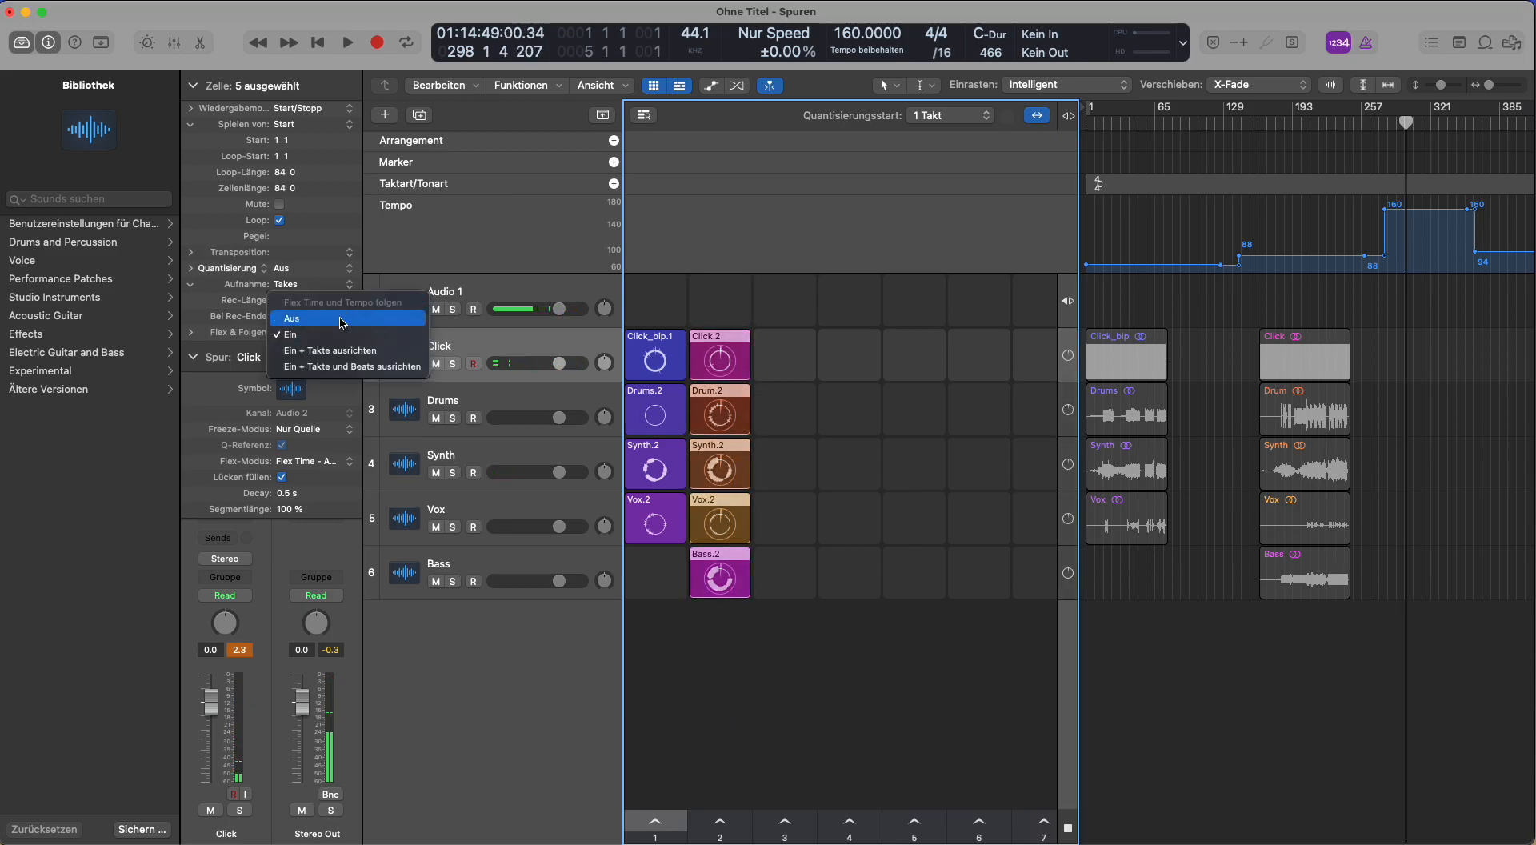
{"action": "left_click", "coordinate": [339, 321]}
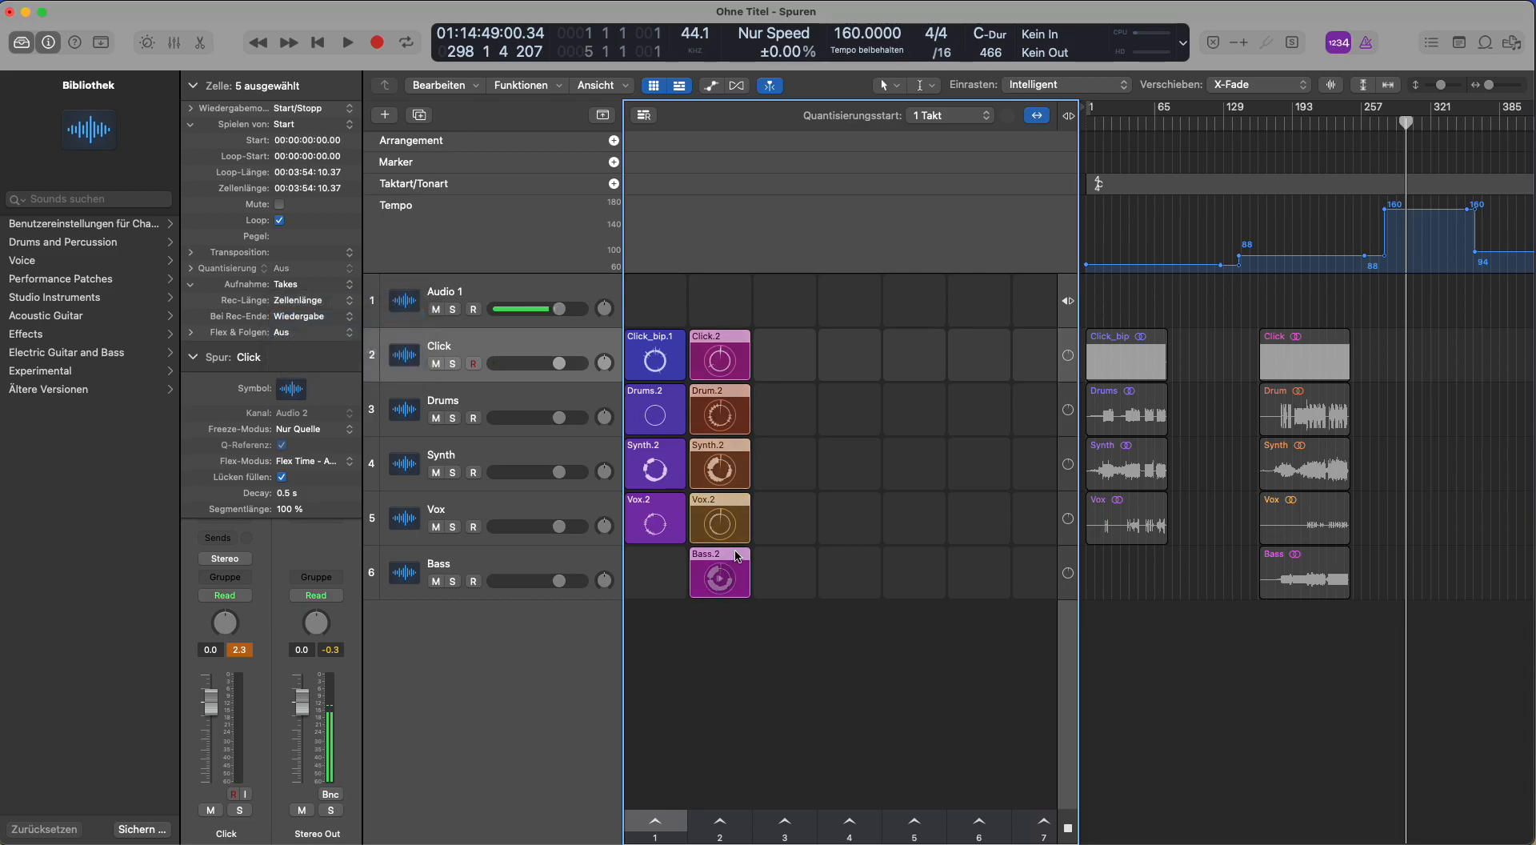
Turn looping off for all cells in the first and second scenes
{"action": "left_click_drag", "start_coordinate": [658, 657], "coordinate": [660, 340]}
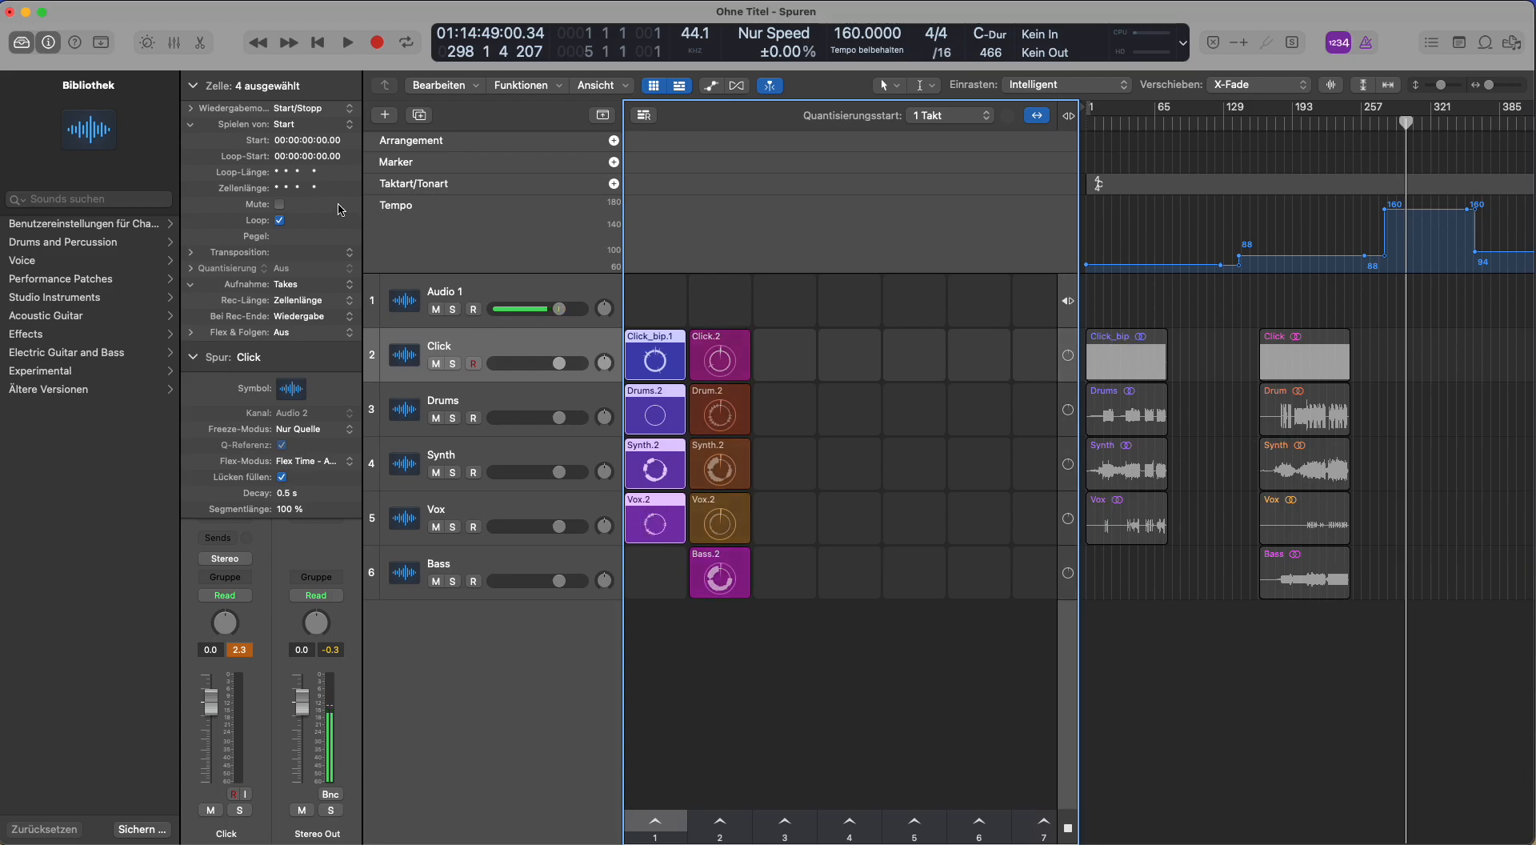
{"action": "left_click", "coordinate": [277, 221]}
{"action": "left_click_drag", "start_coordinate": [727, 668], "coordinate": [710, 330]}
{"action": "left_click", "coordinate": [795, 652]}
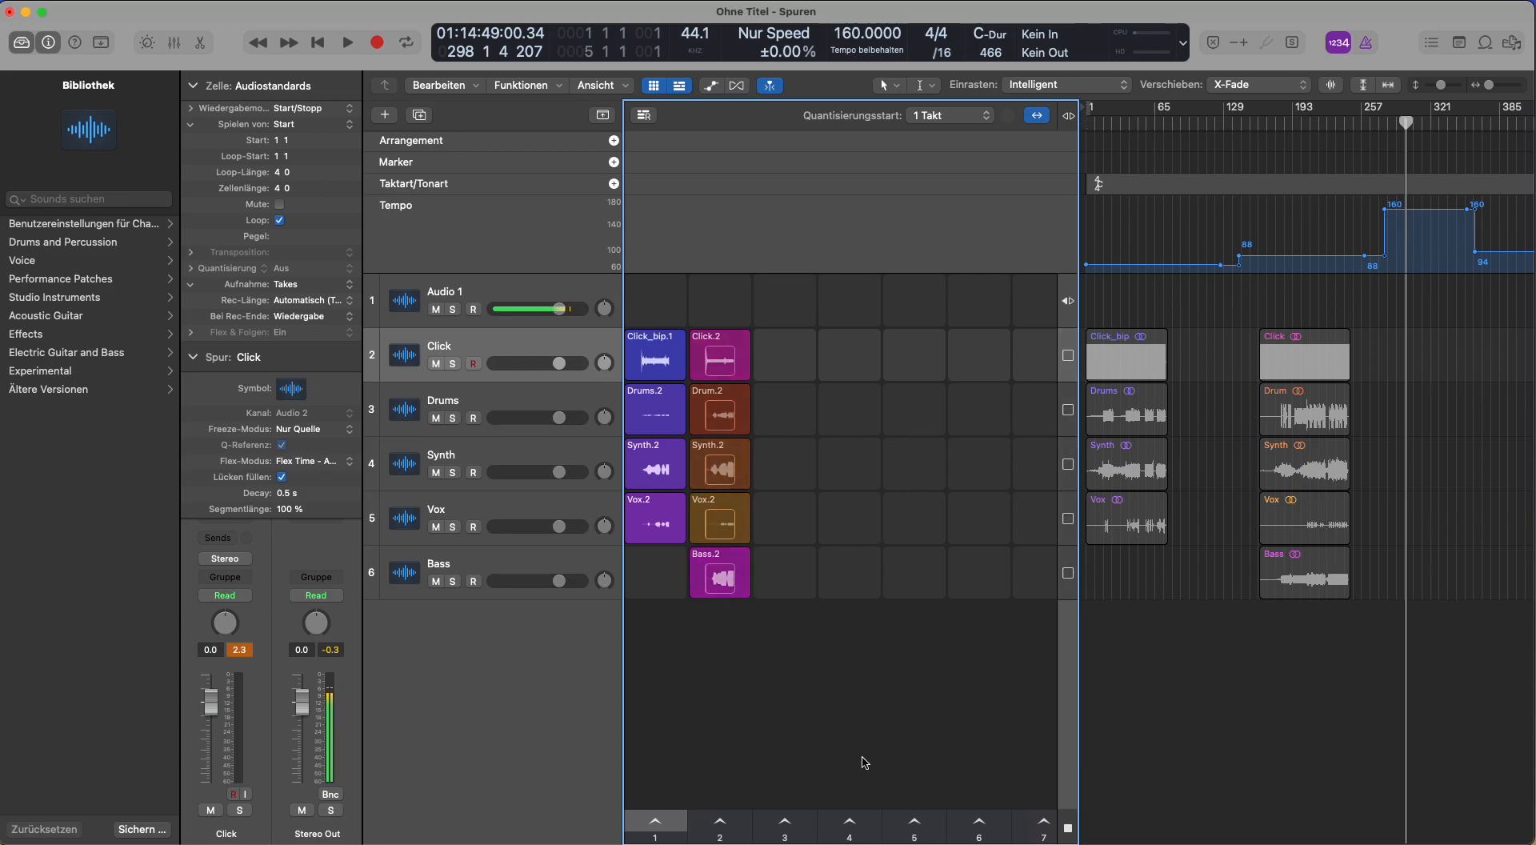
Play the first scene, switch over to the second scene, and stop playback
{"action": "left_click", "coordinate": [656, 822]}
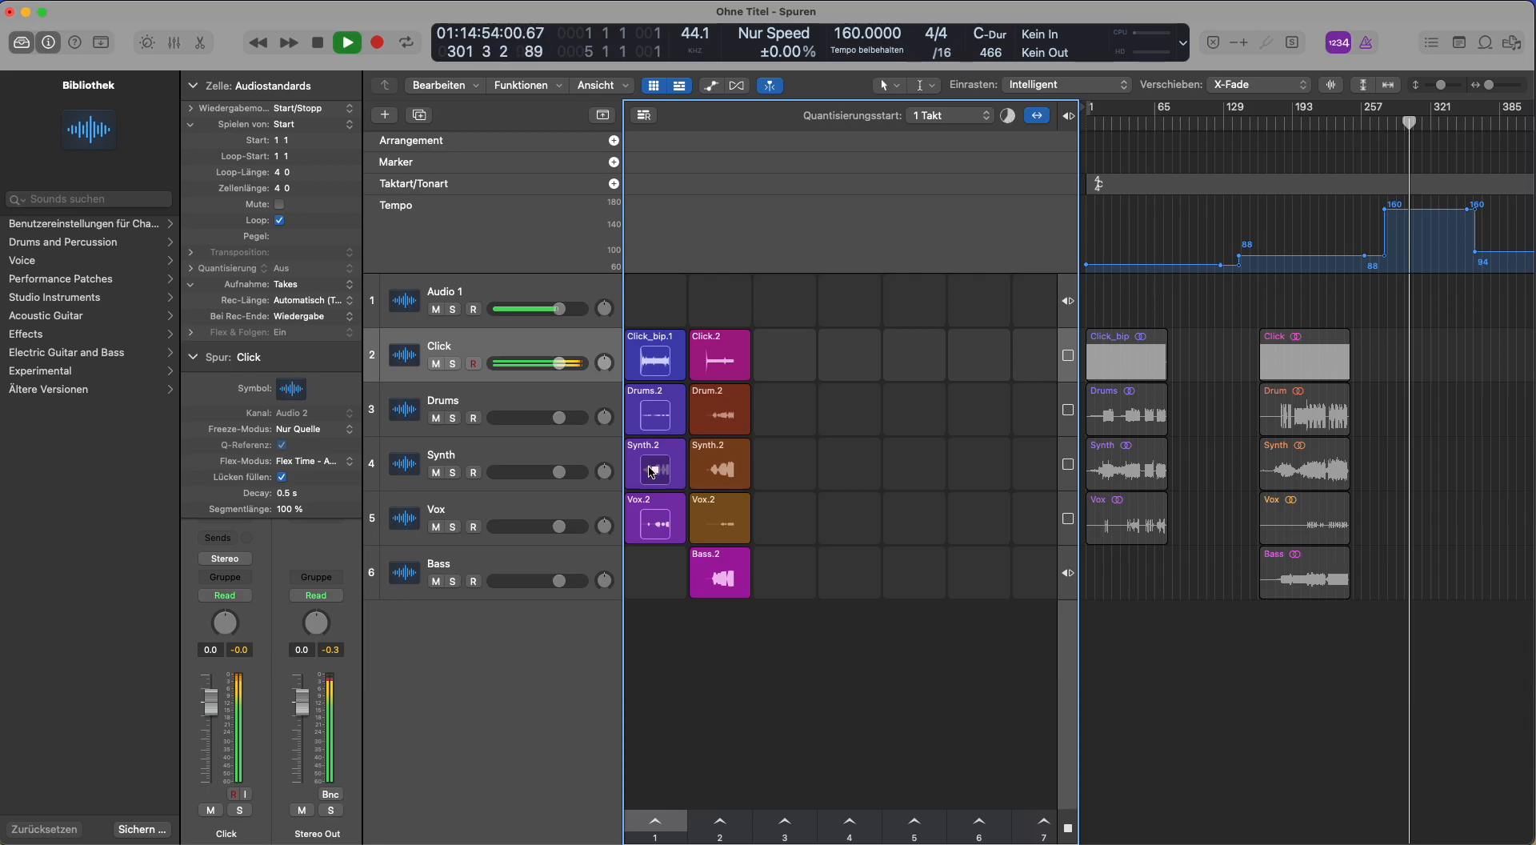
{"action": "left_click", "coordinate": [741, 824]}
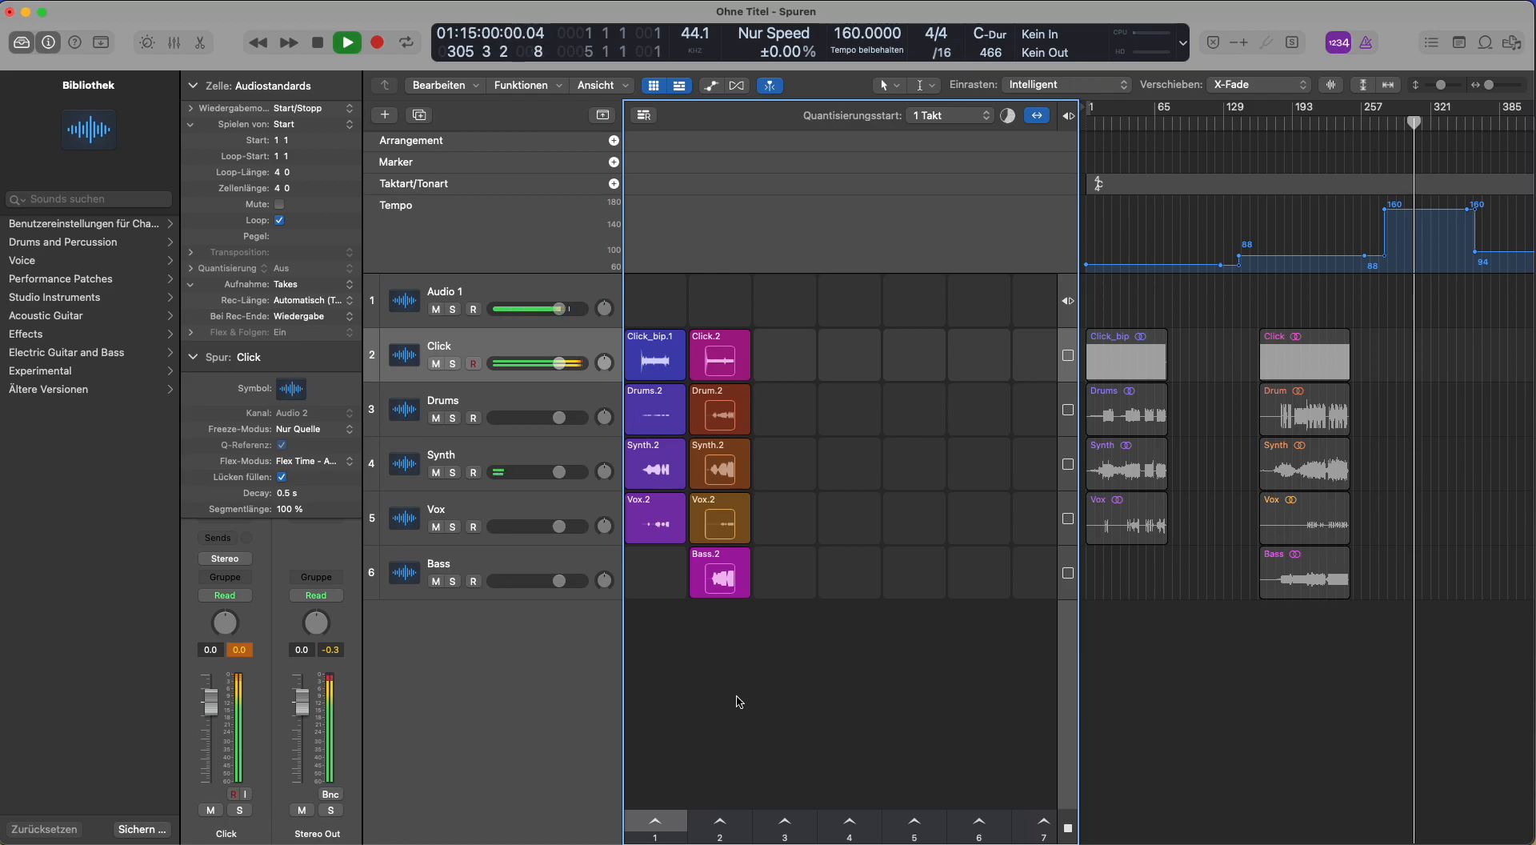
{"action": "key", "text": "space"}
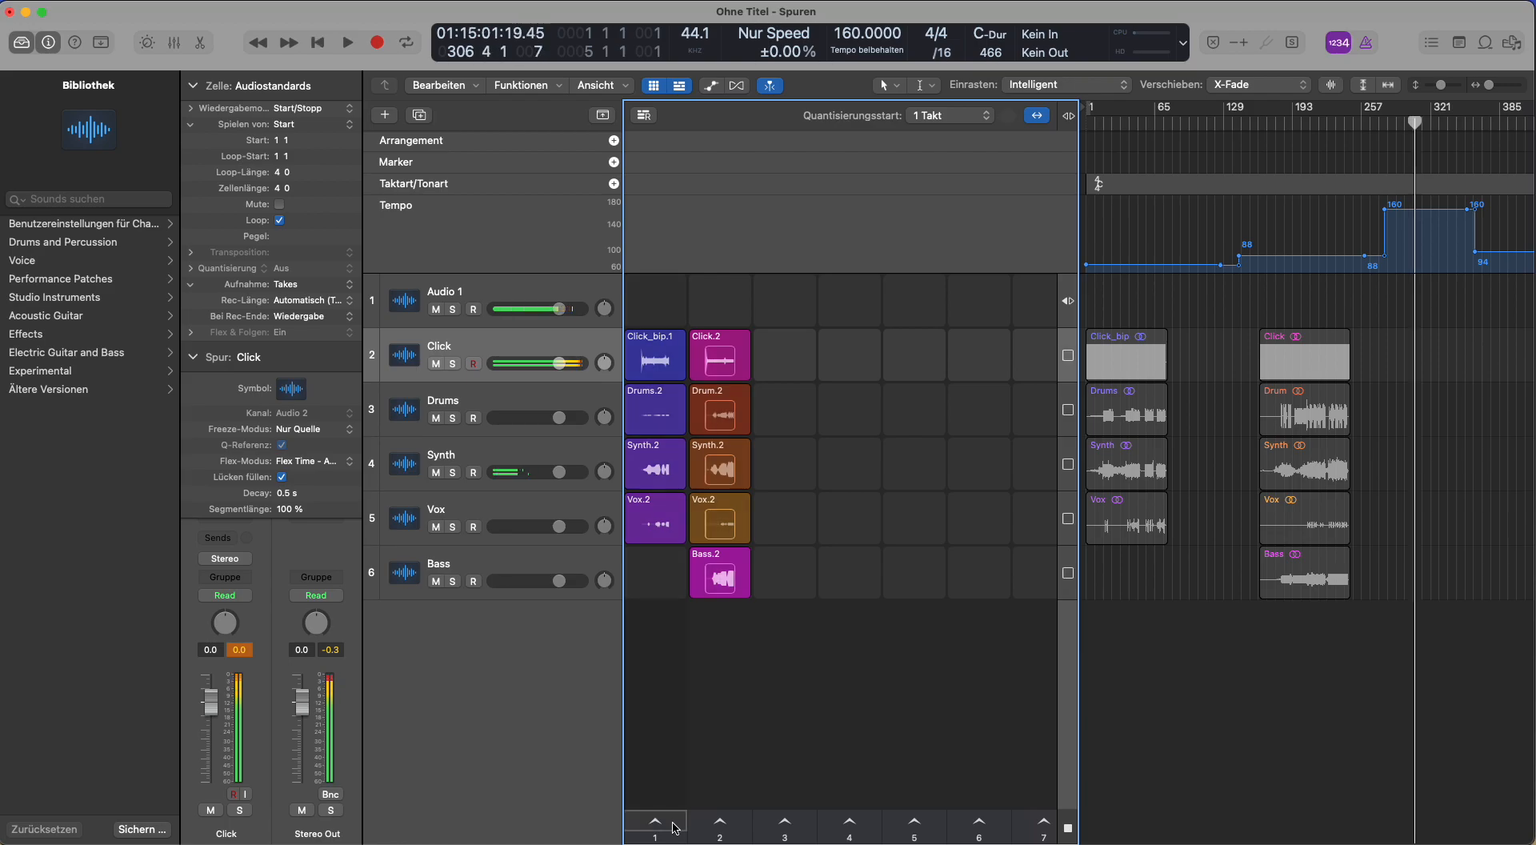
Rename the first scene as SONG 1 and the second scene as SONG2
{"action": "double_click", "coordinate": [669, 837]}
{"action": "type", "text": "SONG 1"}
{"action": "key", "text": "Return"}
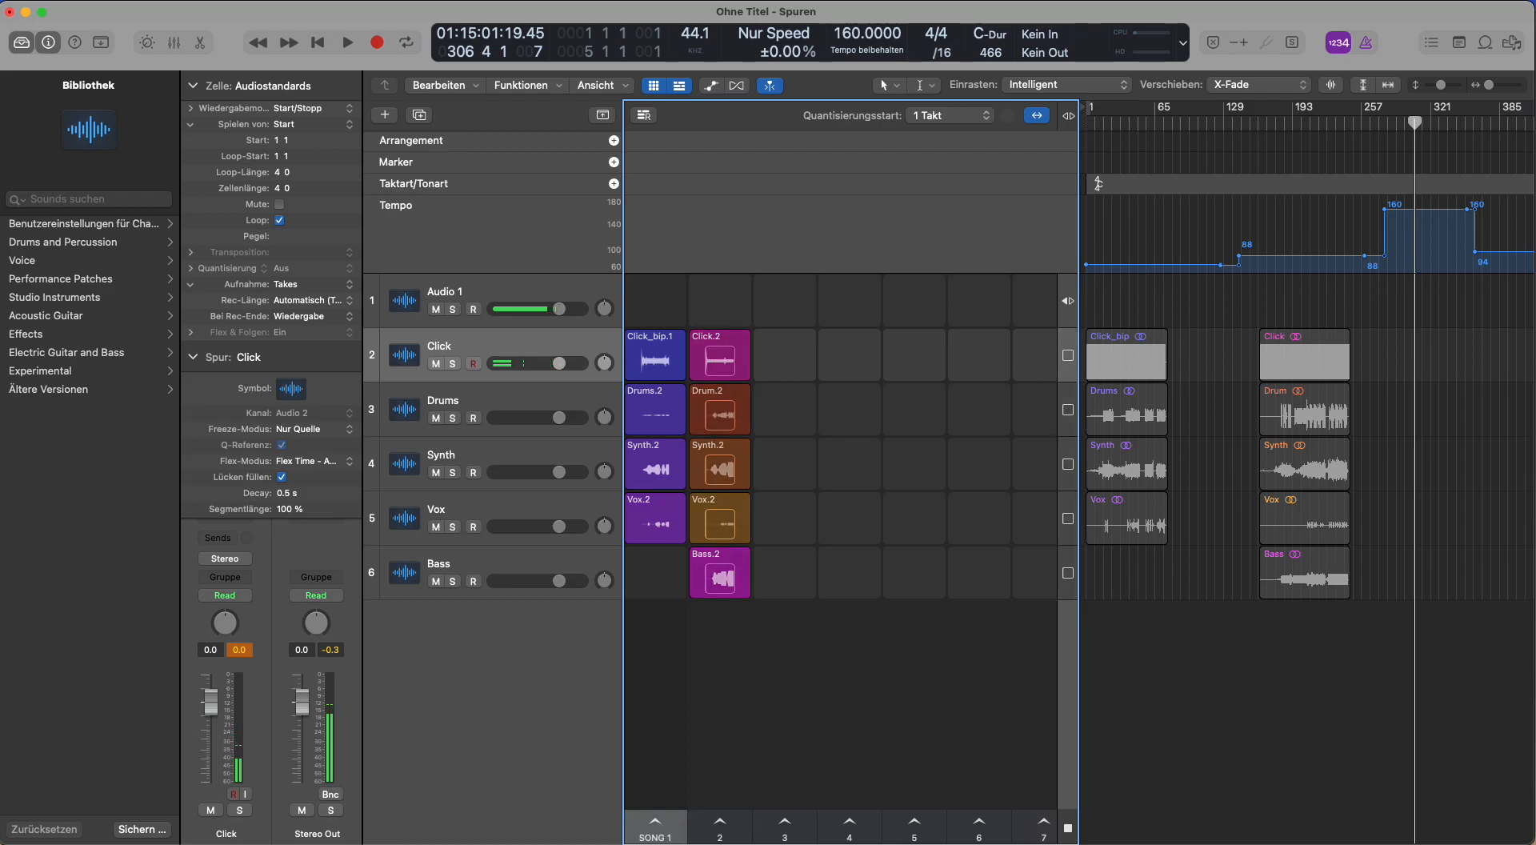
{"action": "double_click", "coordinate": [738, 840]}
{"action": "type", "text": "SONG2"}
{"action": "key", "text": "Return"}
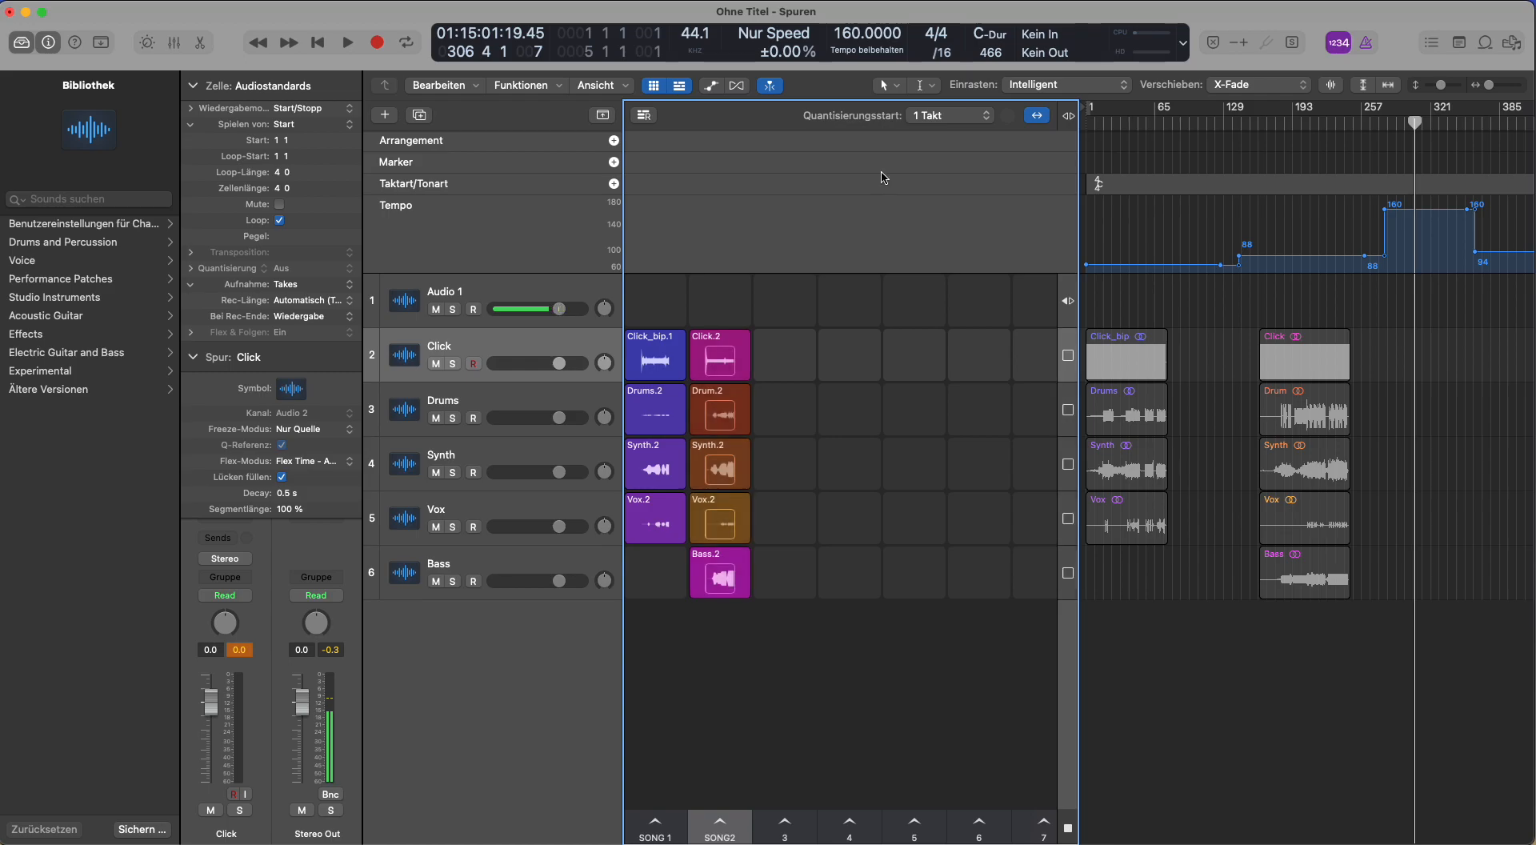
Show only the Live Loops grid by hiding the tracks area, the inspector and the library
{"action": "left_click", "coordinate": [680, 85]}
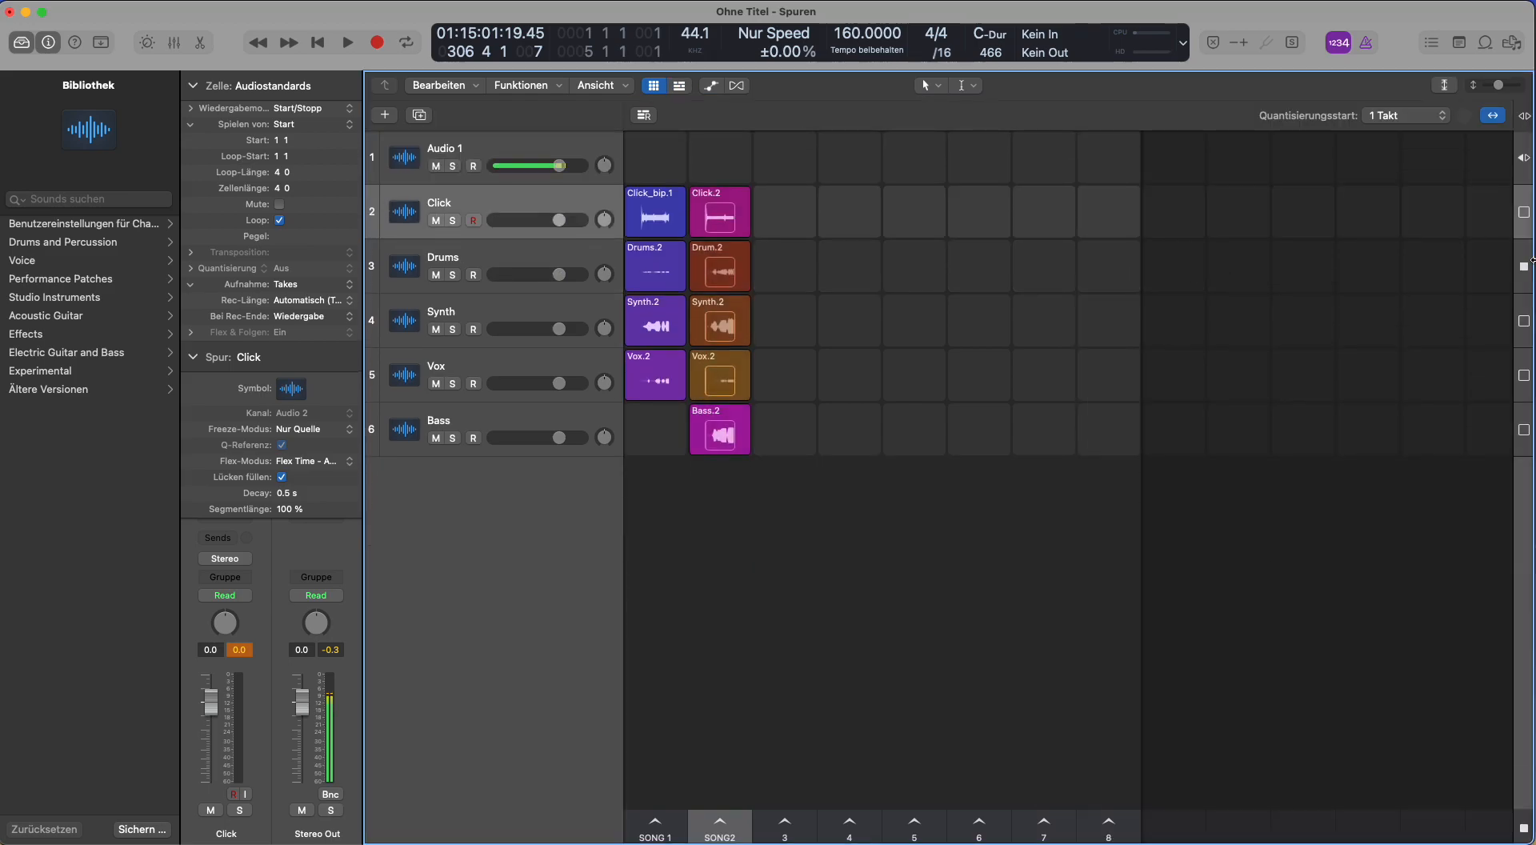
{"action": "left_click", "coordinate": [684, 90]}
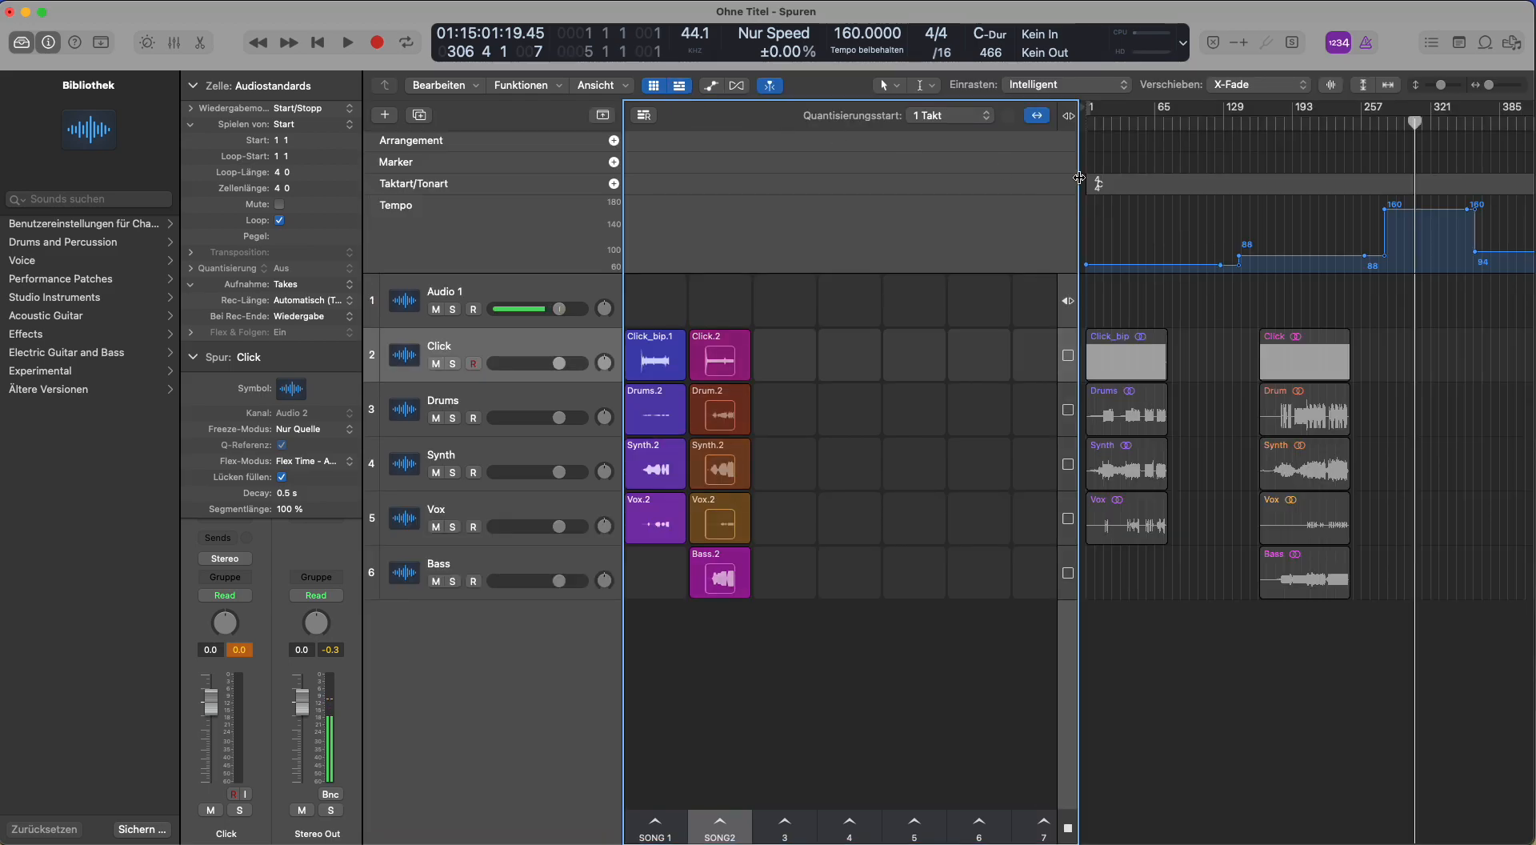
{"action": "left_click", "coordinate": [681, 86]}
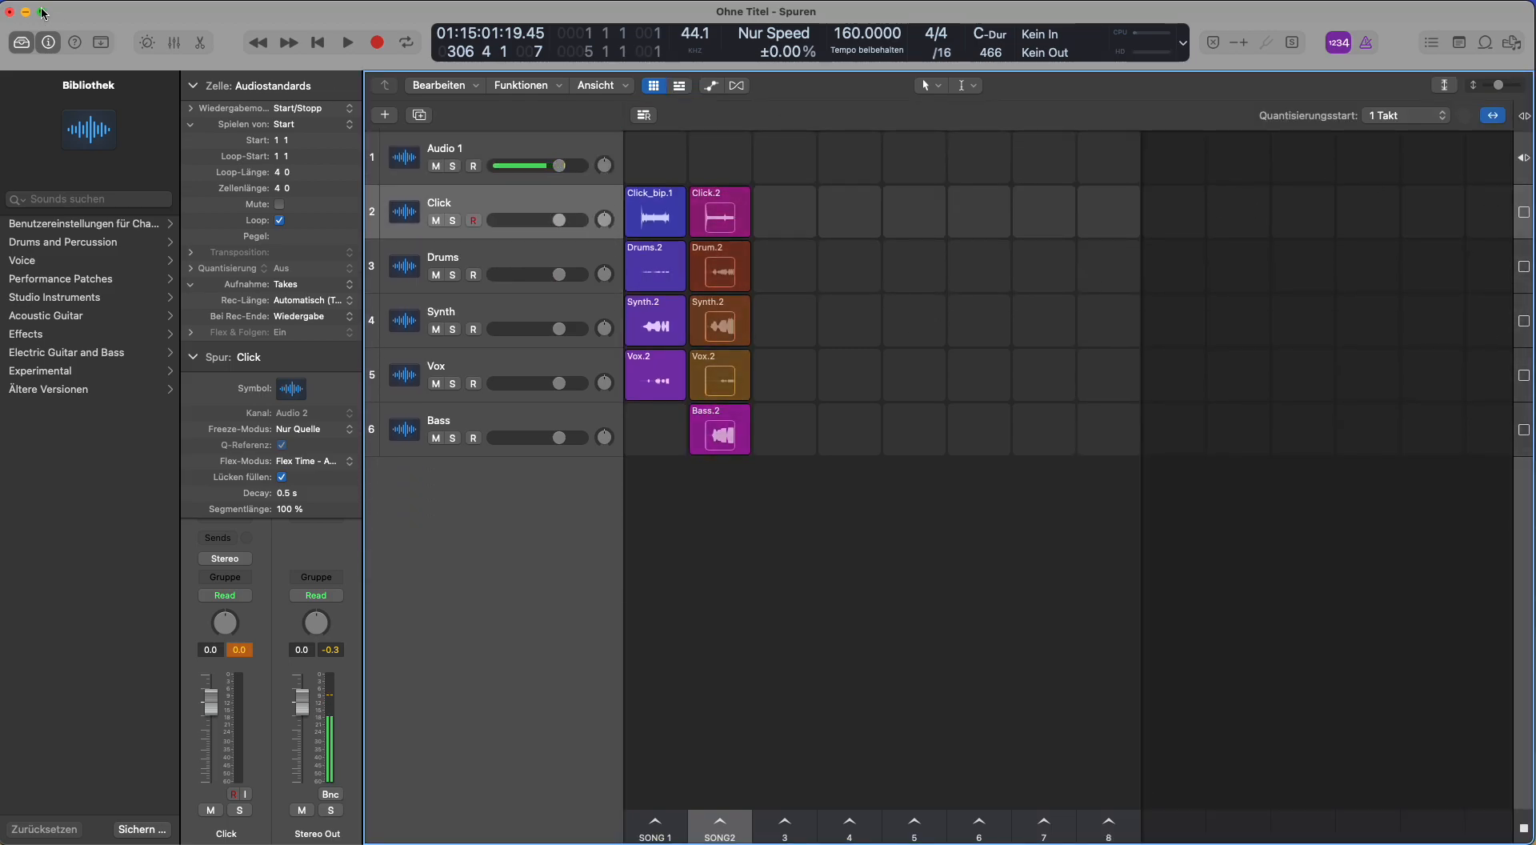
{"action": "left_click", "coordinate": [48, 44]}
{"action": "left_click", "coordinate": [21, 46]}
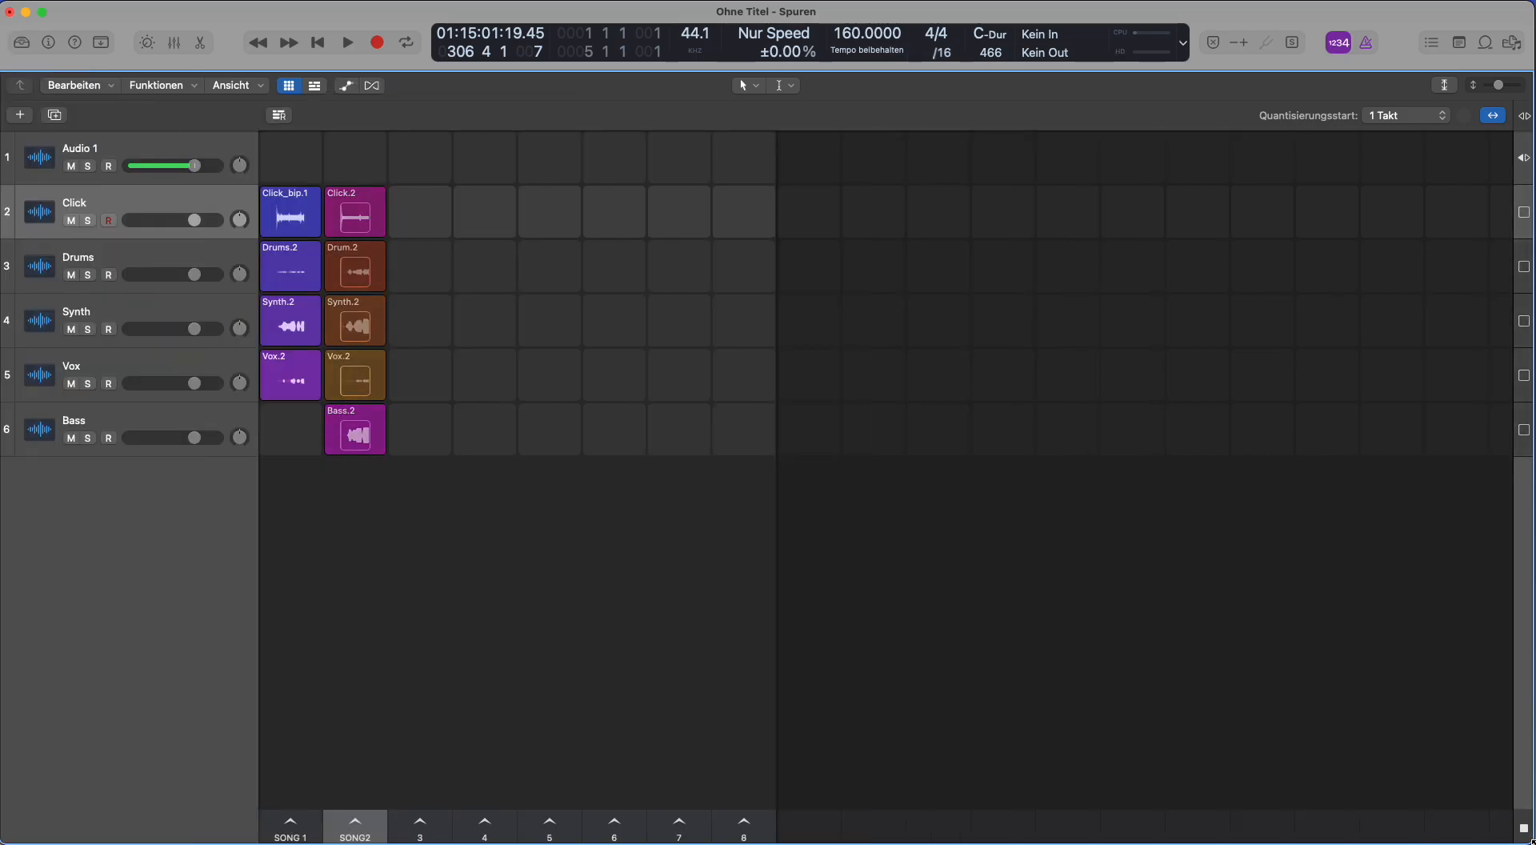
Shrink the project window to half the screen width, close the Come what may folder window, and restore the project window's full width
{"action": "left_click_drag", "start_coordinate": [1533, 840], "coordinate": [853, 492]}
{"action": "left_click_drag", "start_coordinate": [849, 428], "coordinate": [821, 429]}
{"action": "left_click", "coordinate": [240, 552]}
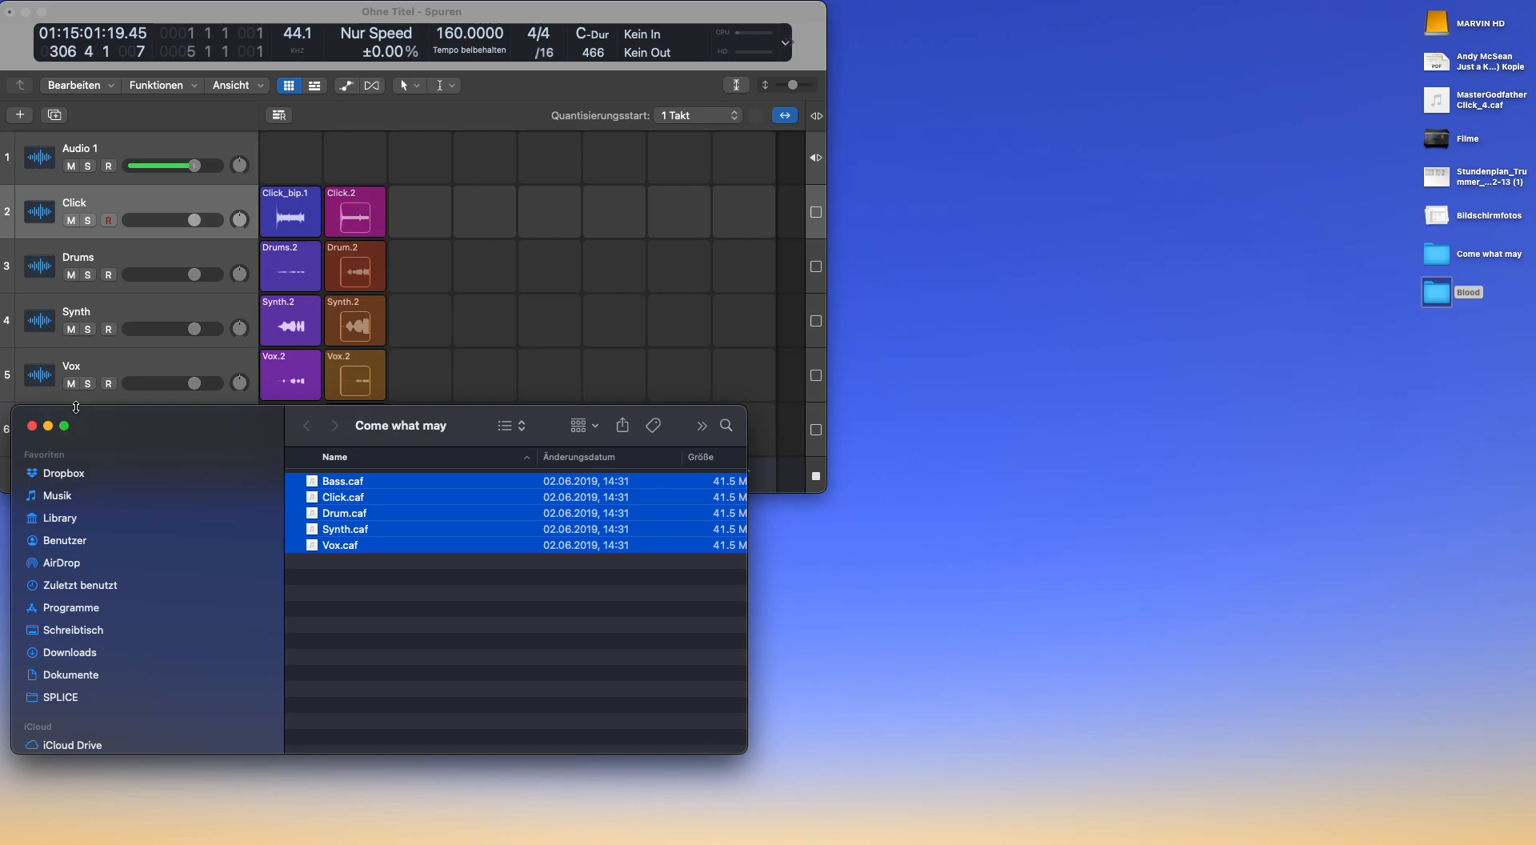
{"action": "left_click", "coordinate": [35, 426]}
{"action": "left_click", "coordinate": [1306, 587]}
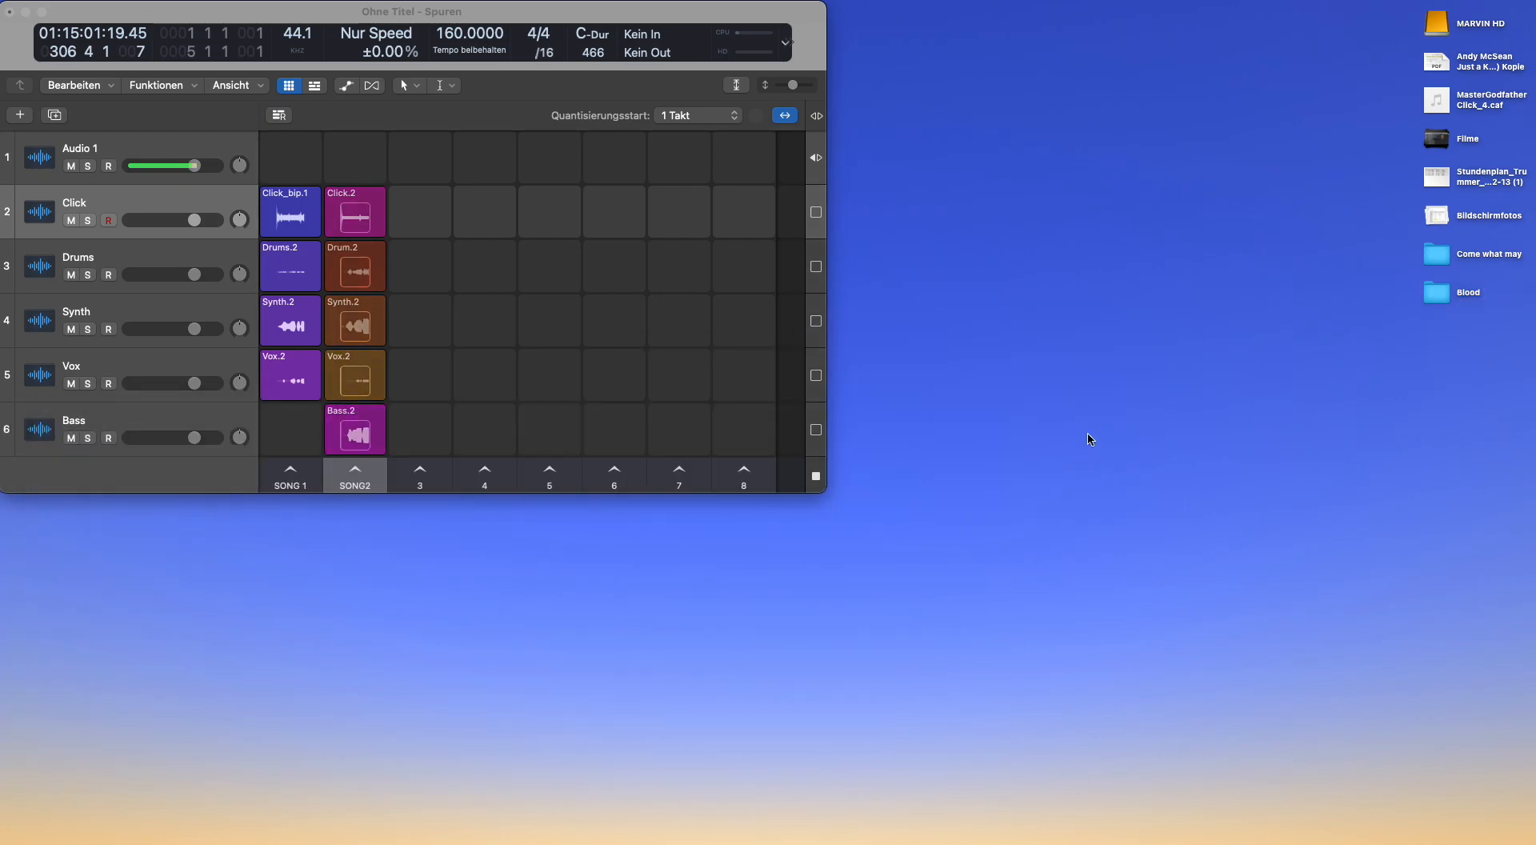
{"action": "left_click_drag", "start_coordinate": [826, 495], "coordinate": [766, 842]}
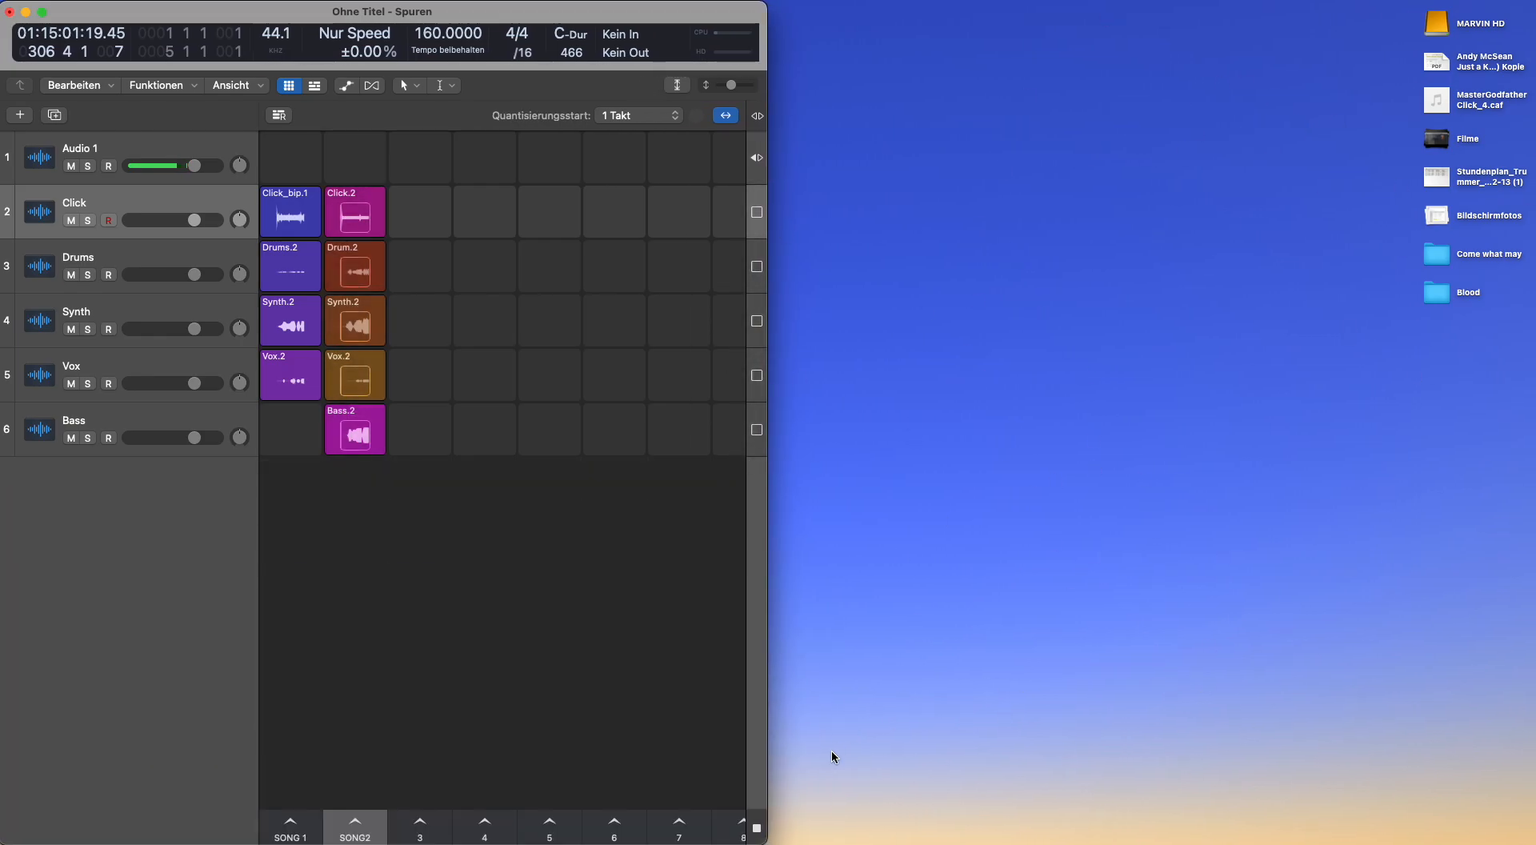
{"action": "left_click_drag", "start_coordinate": [763, 840], "coordinate": [1527, 841]}
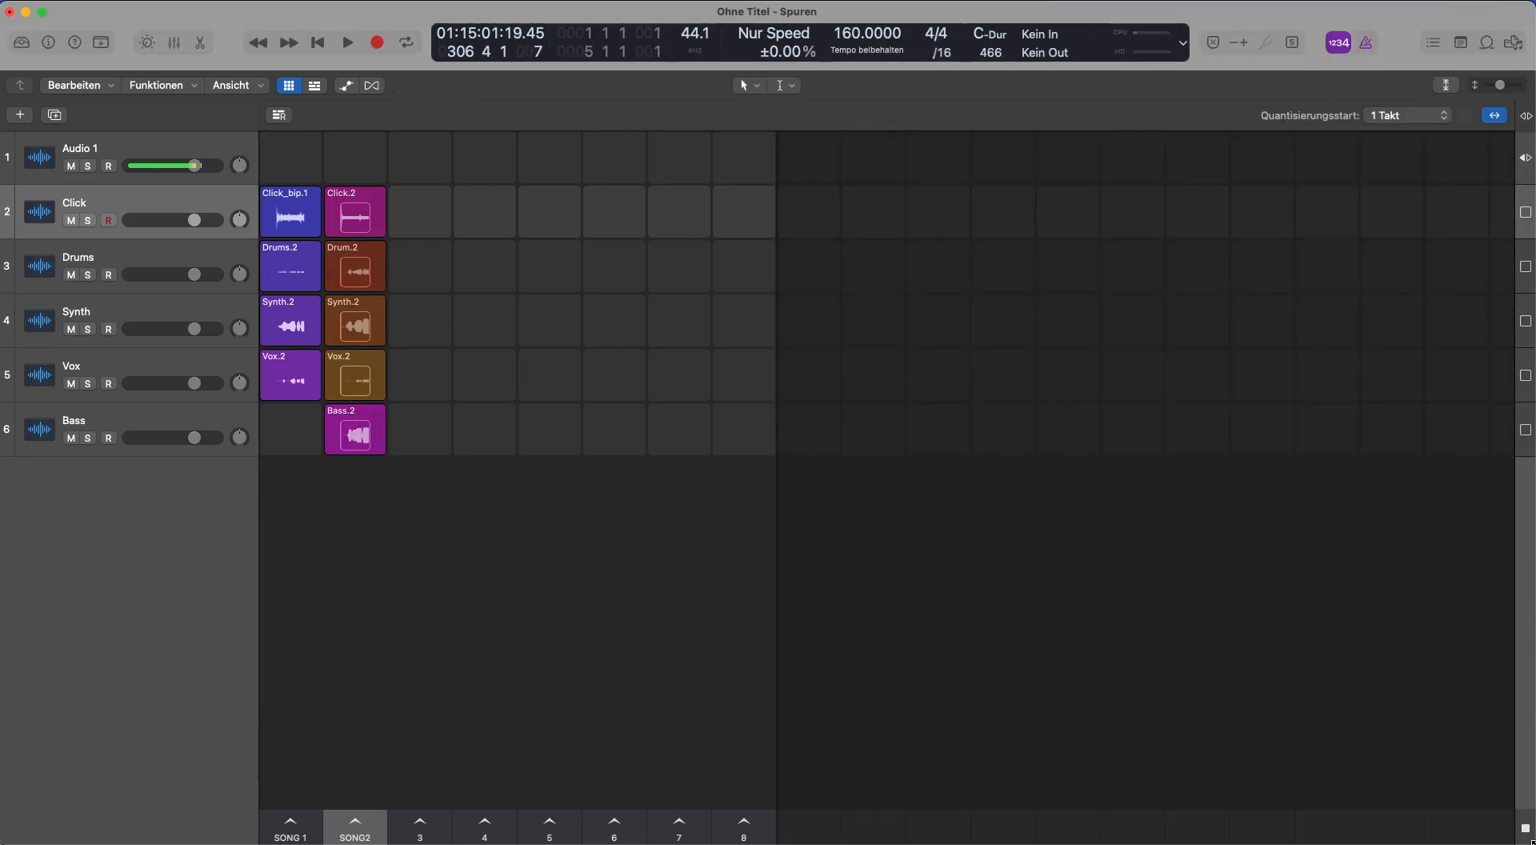
Set the playback mode of all scene triggers to Start/Stopp
{"action": "right_click", "coordinate": [304, 839]}
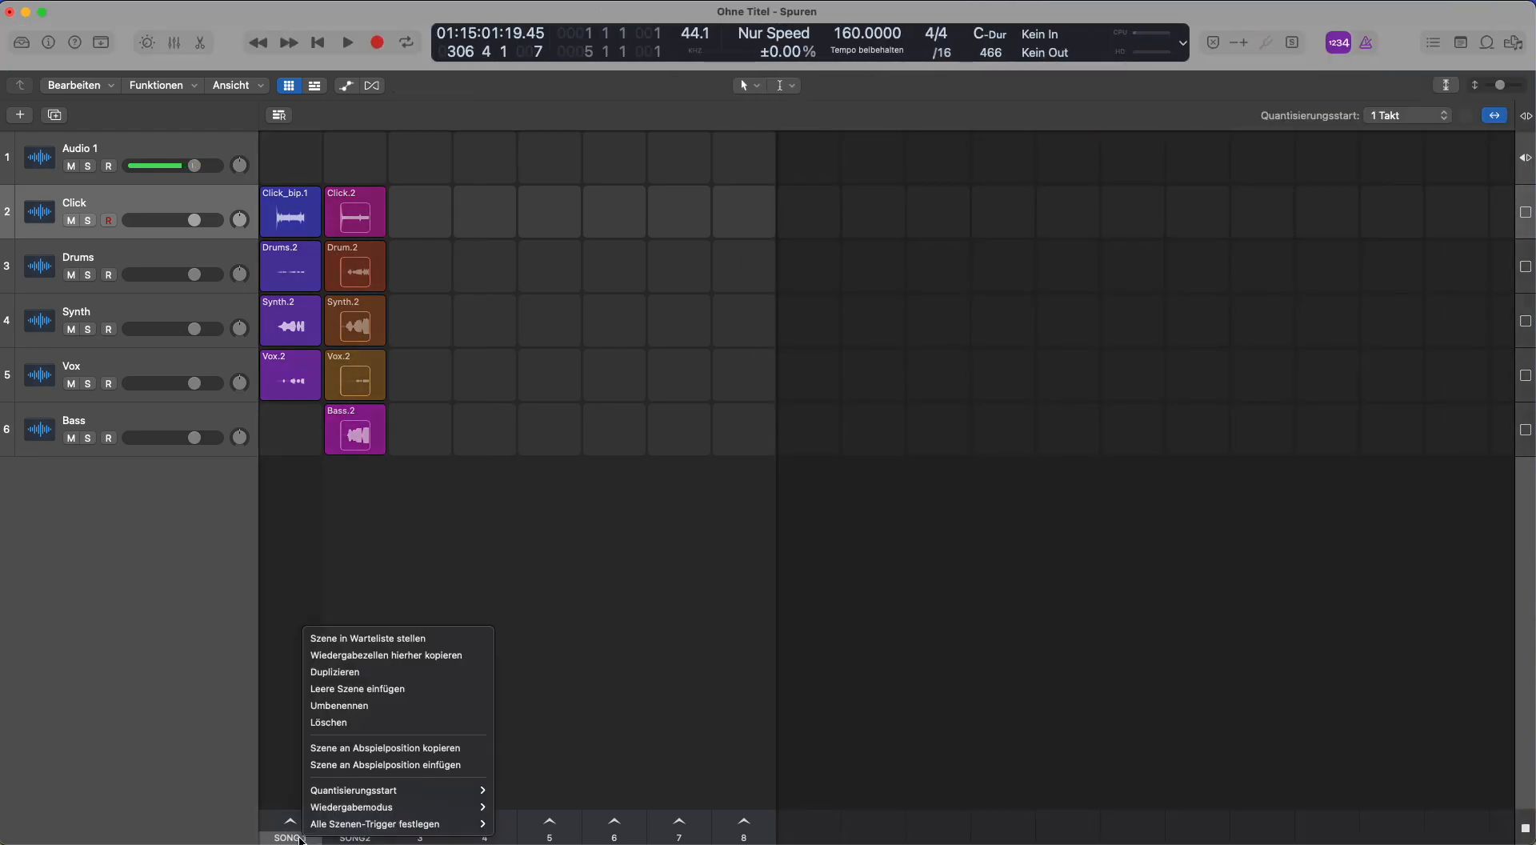
{"action": "mouse_move", "coordinate": [383, 829]}
{"action": "mouse_move", "coordinate": [560, 829]}
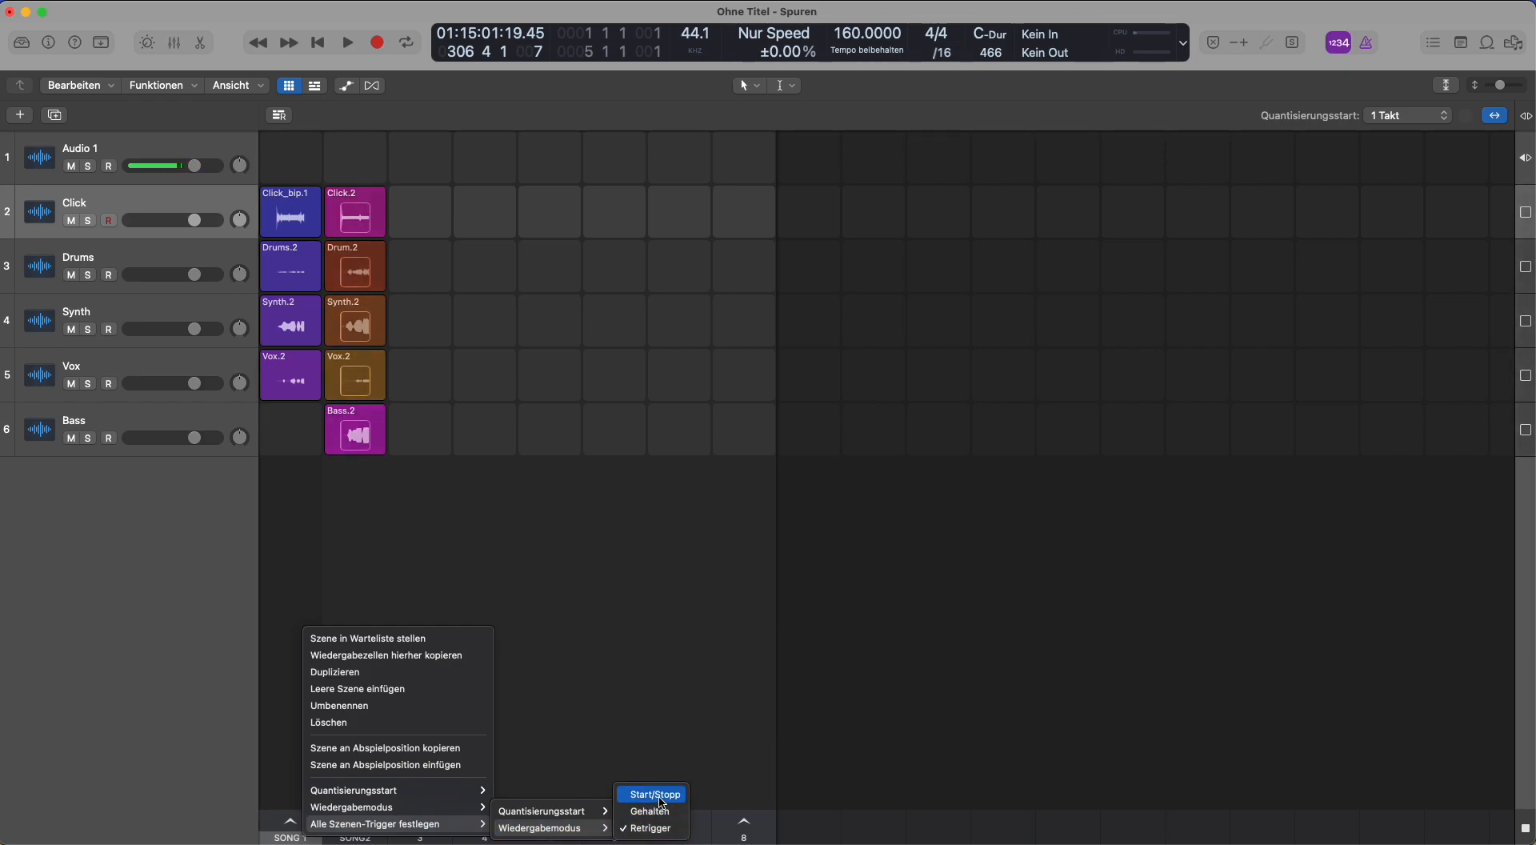
{"action": "left_click", "coordinate": [480, 747]}
{"action": "right_click", "coordinate": [289, 839]}
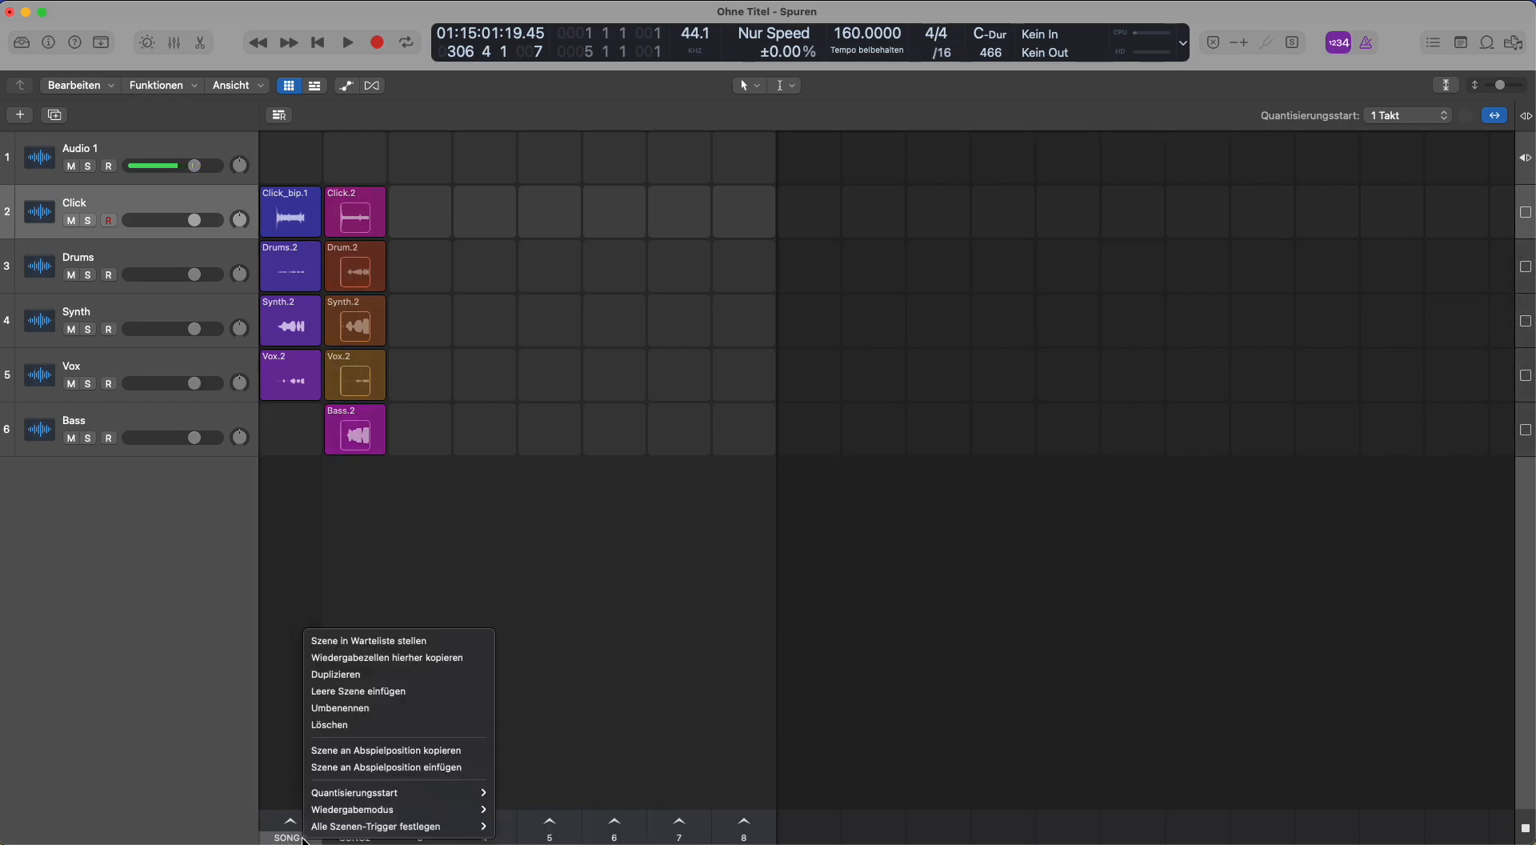
{"action": "mouse_move", "coordinate": [448, 826]}
{"action": "mouse_move", "coordinate": [574, 831]}
{"action": "left_click", "coordinate": [653, 793]}
{"action": "right_click", "coordinate": [374, 836]}
{"action": "mouse_move", "coordinate": [472, 823]}
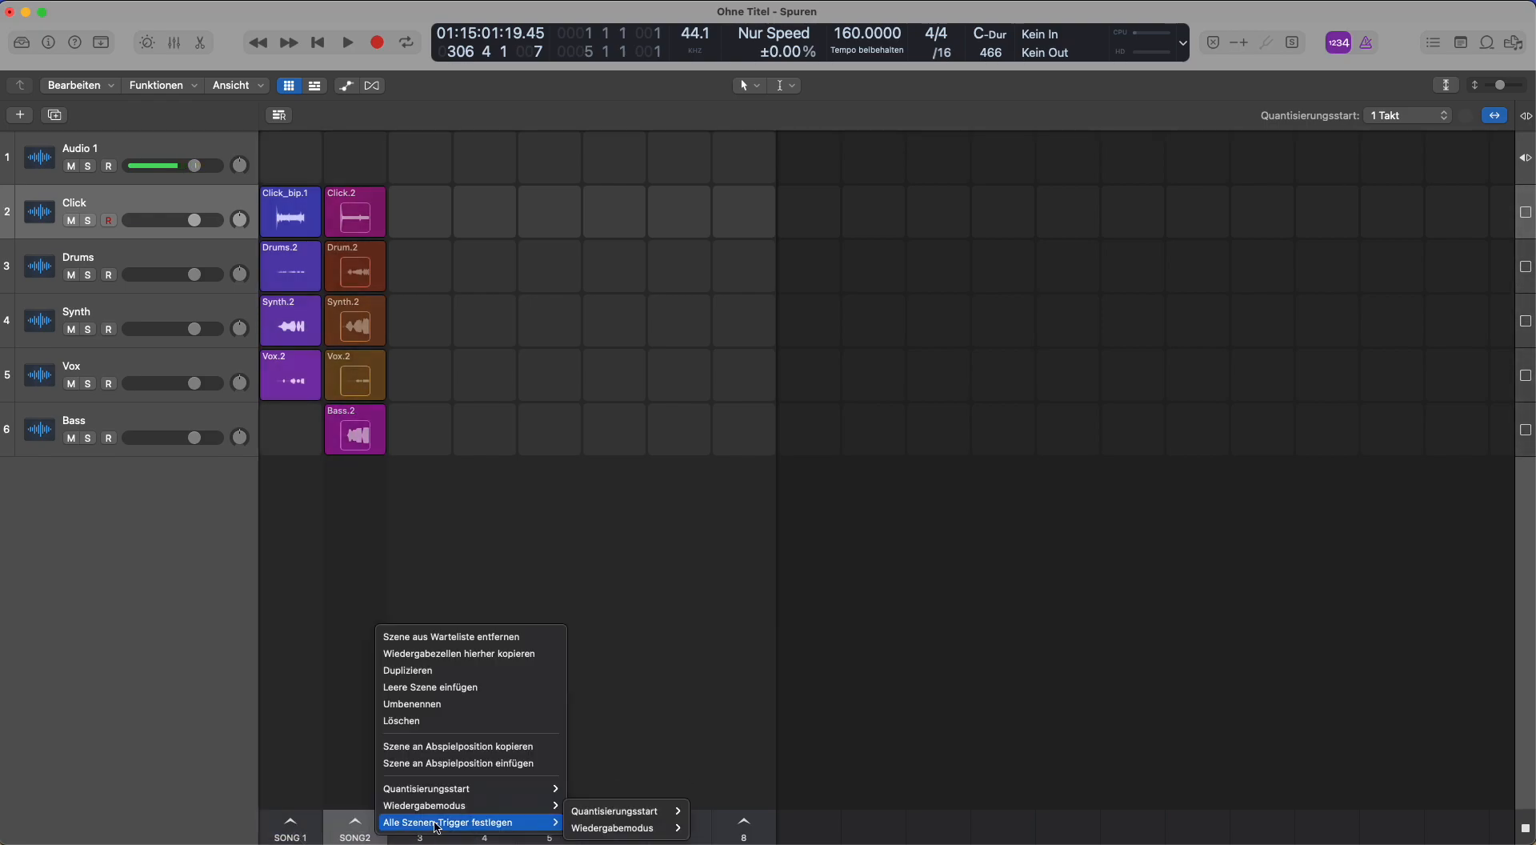
{"action": "mouse_move", "coordinate": [624, 829]}
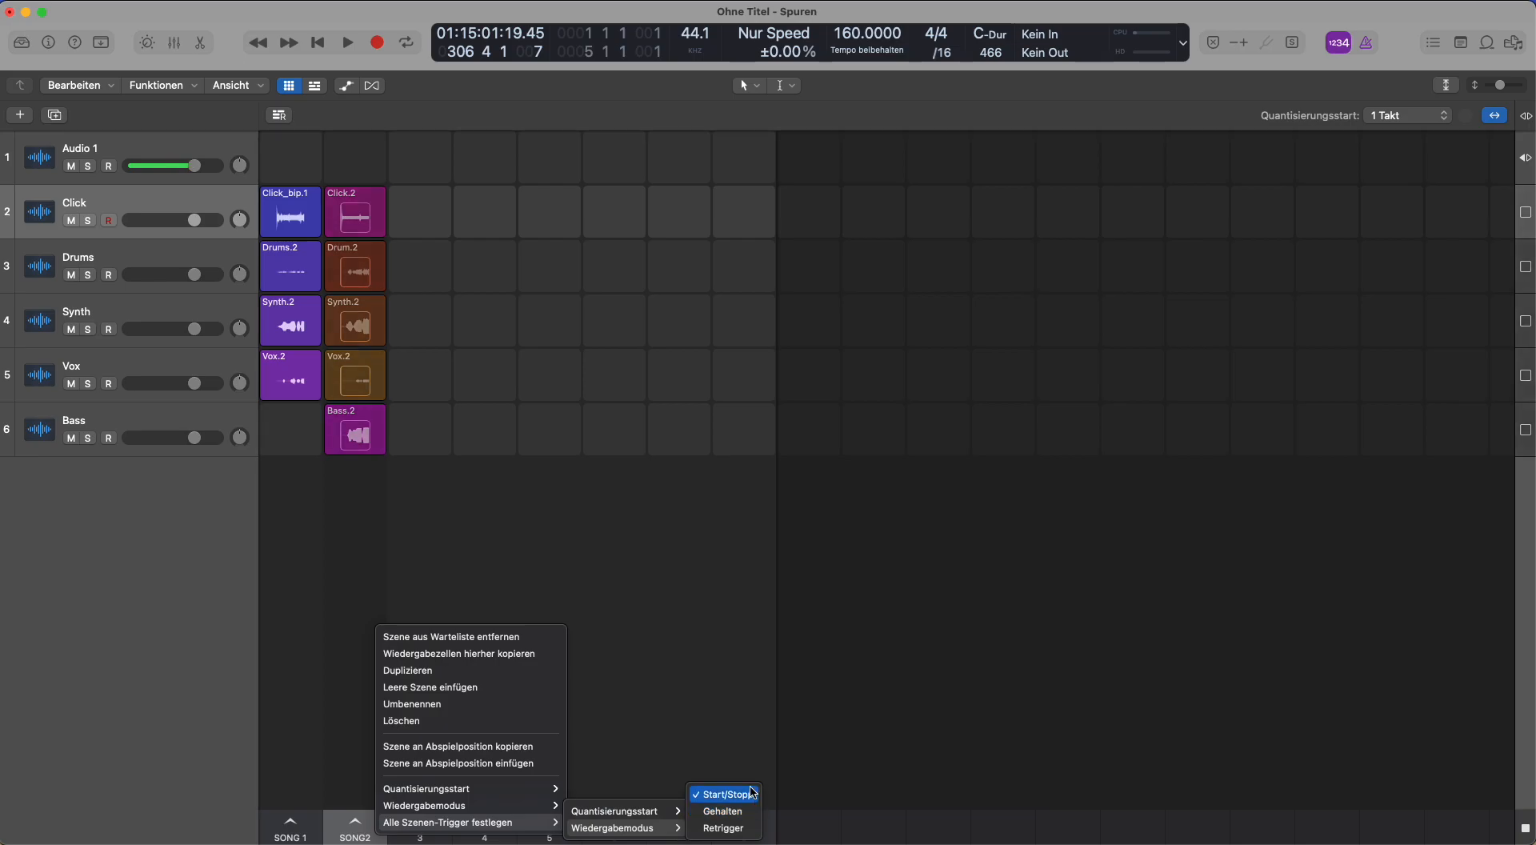
{"action": "left_click", "coordinate": [756, 796]}
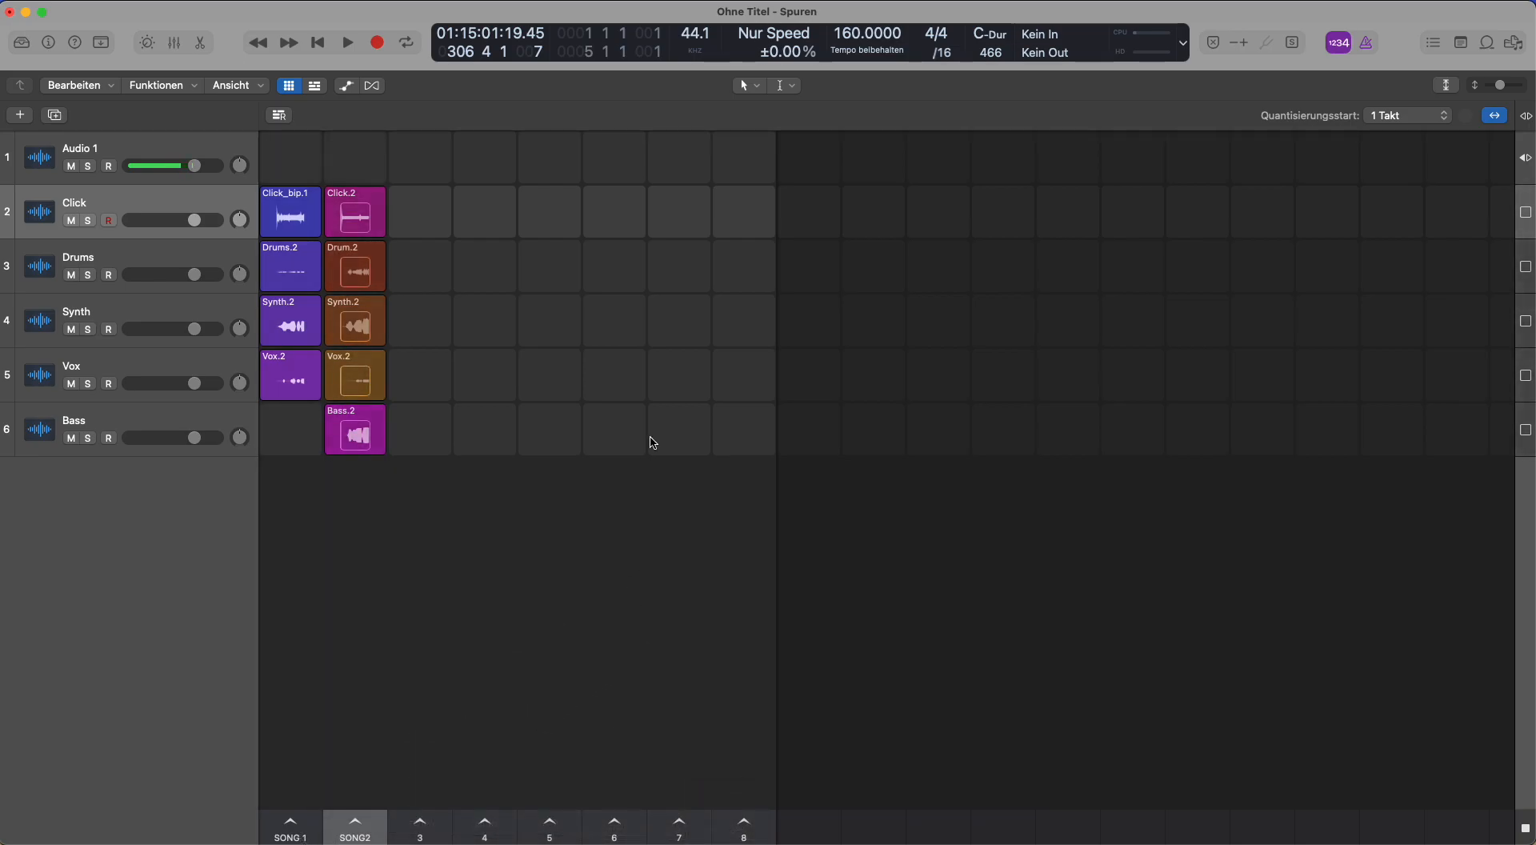
Set the grid's quantization start to 1/16 note
{"action": "left_click", "coordinate": [1425, 120]}
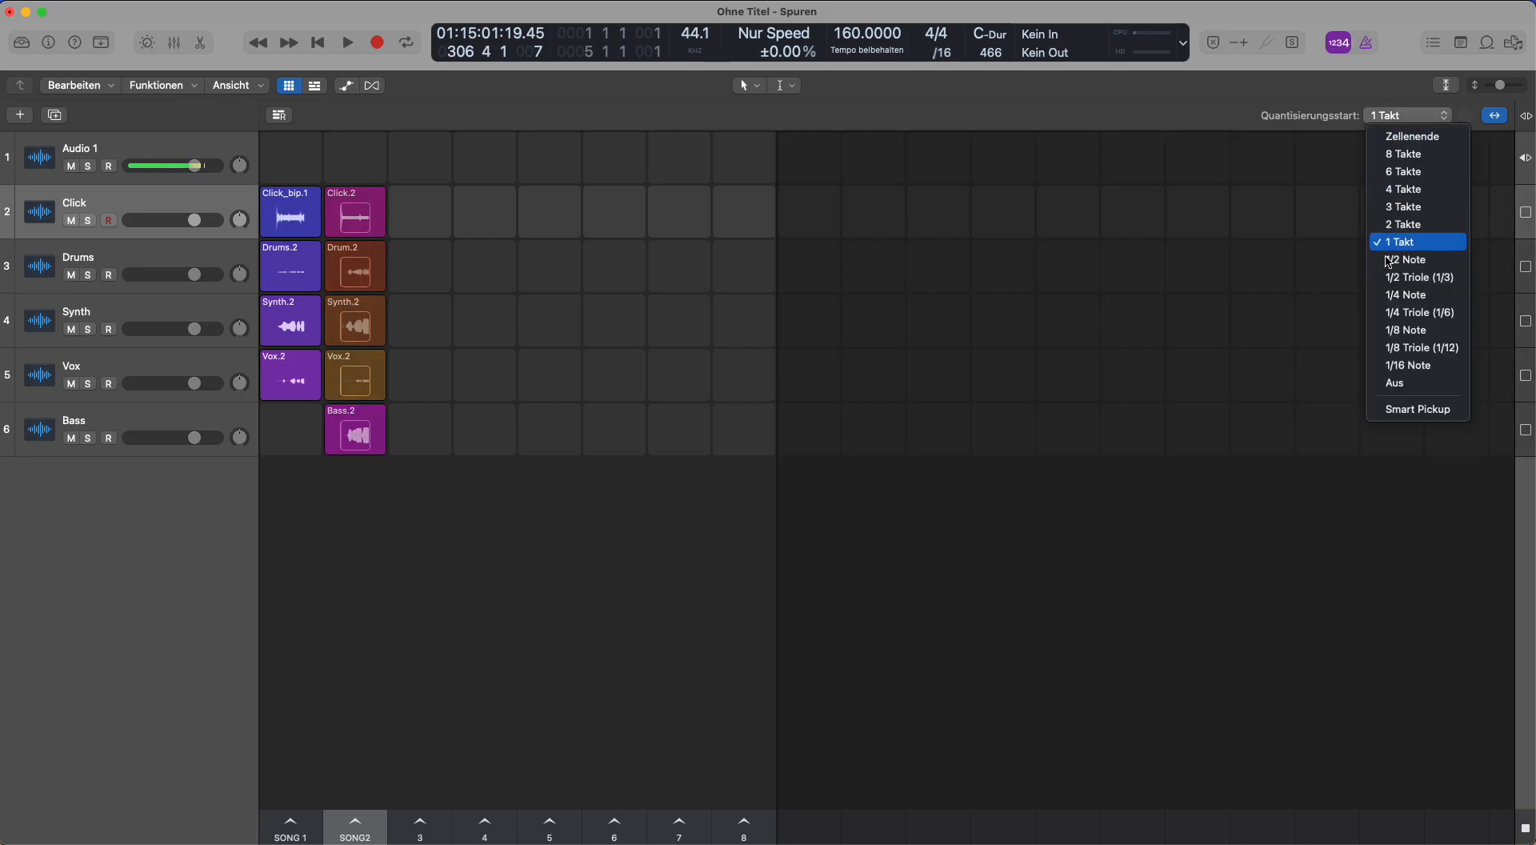
{"action": "left_click", "coordinate": [1410, 367]}
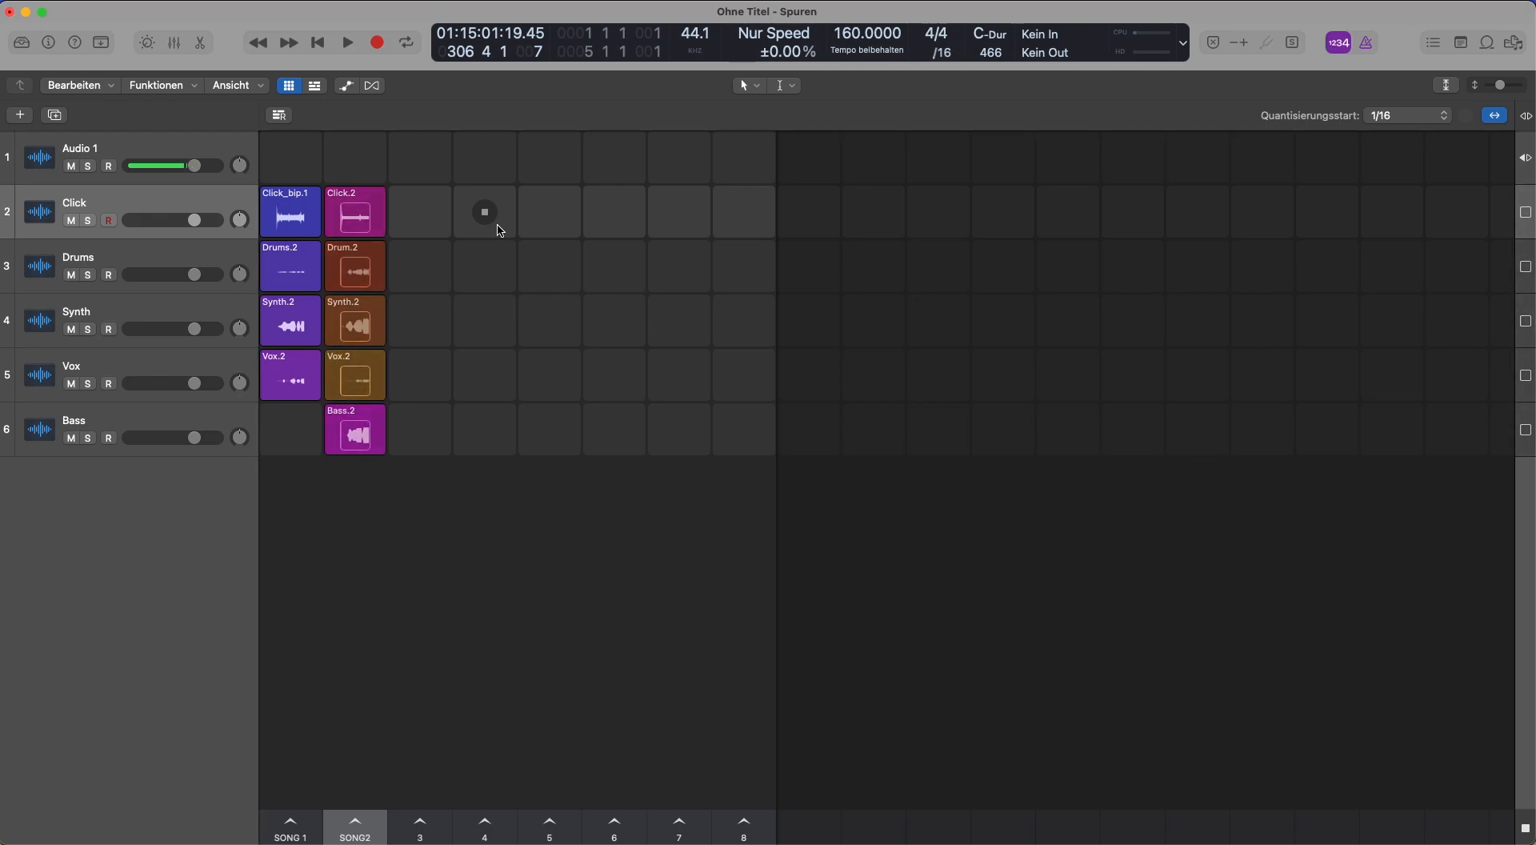
{"action": "left_click", "coordinate": [365, 836]}
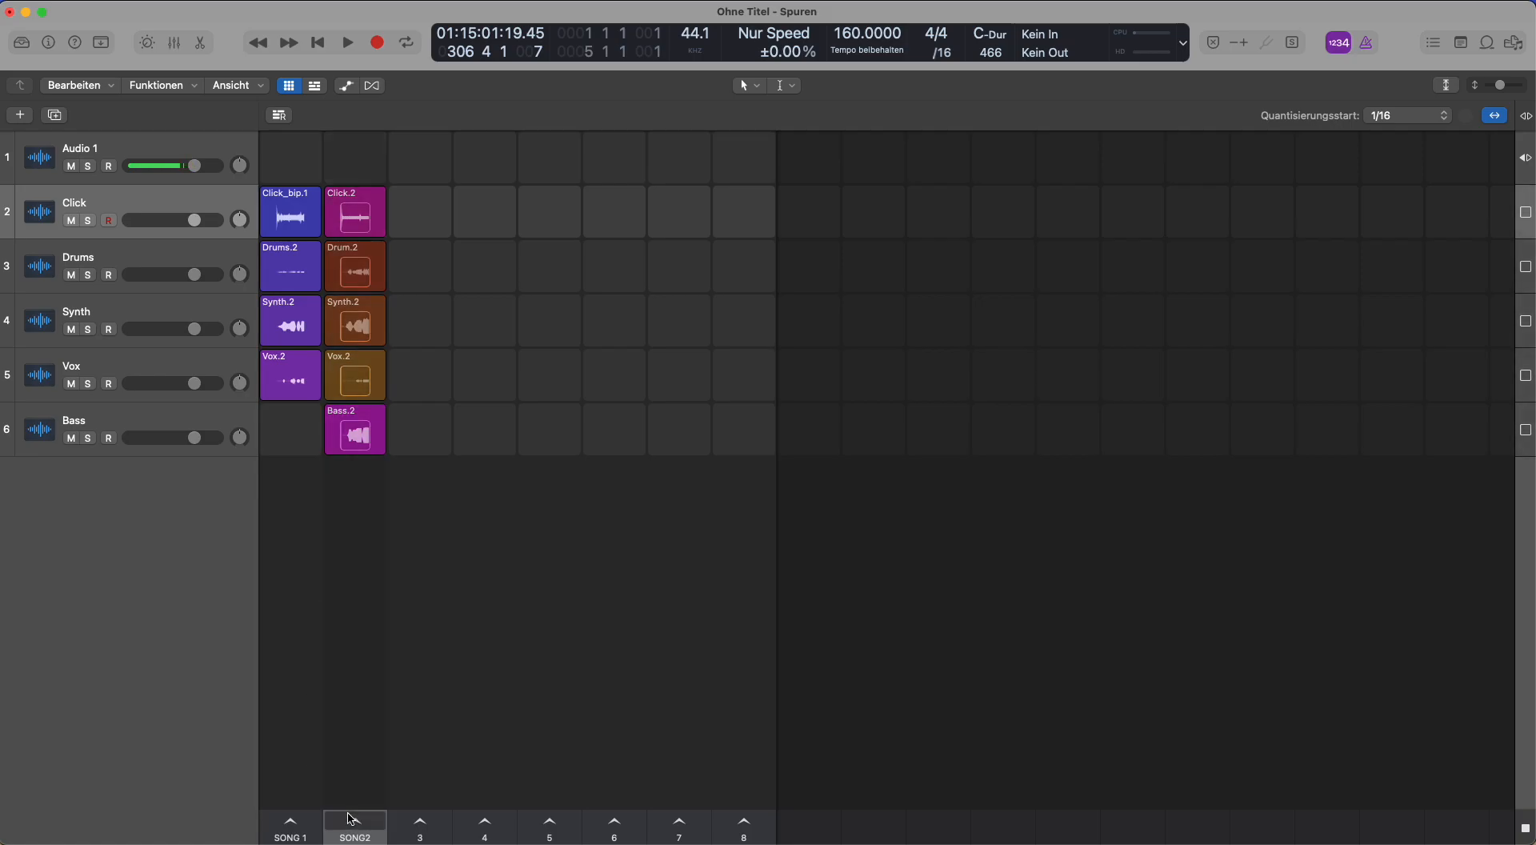
{"action": "left_click", "coordinate": [360, 833]}
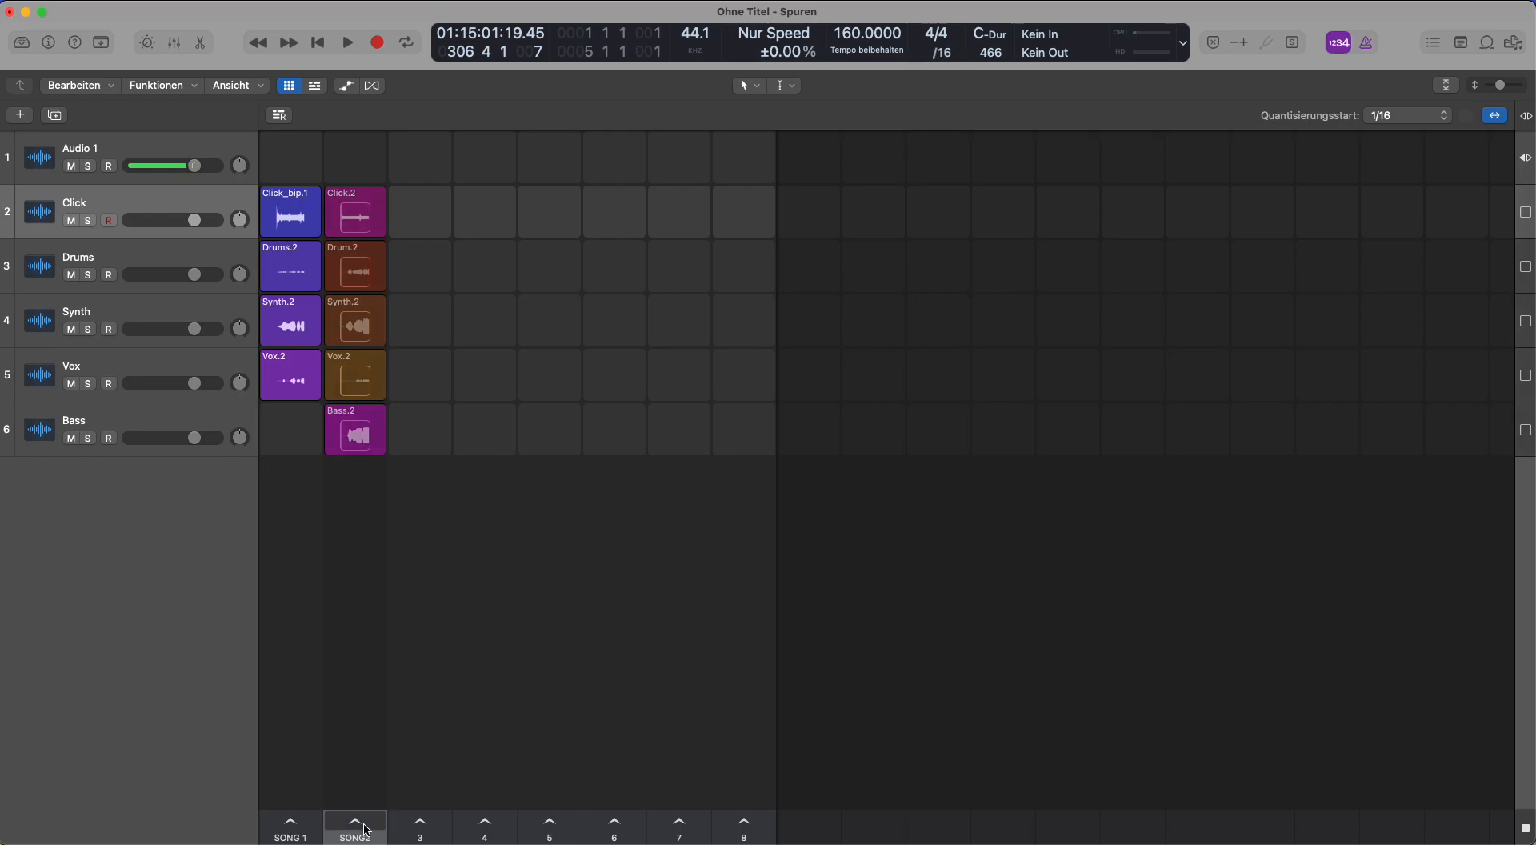
{"action": "left_click", "coordinate": [1418, 116]}
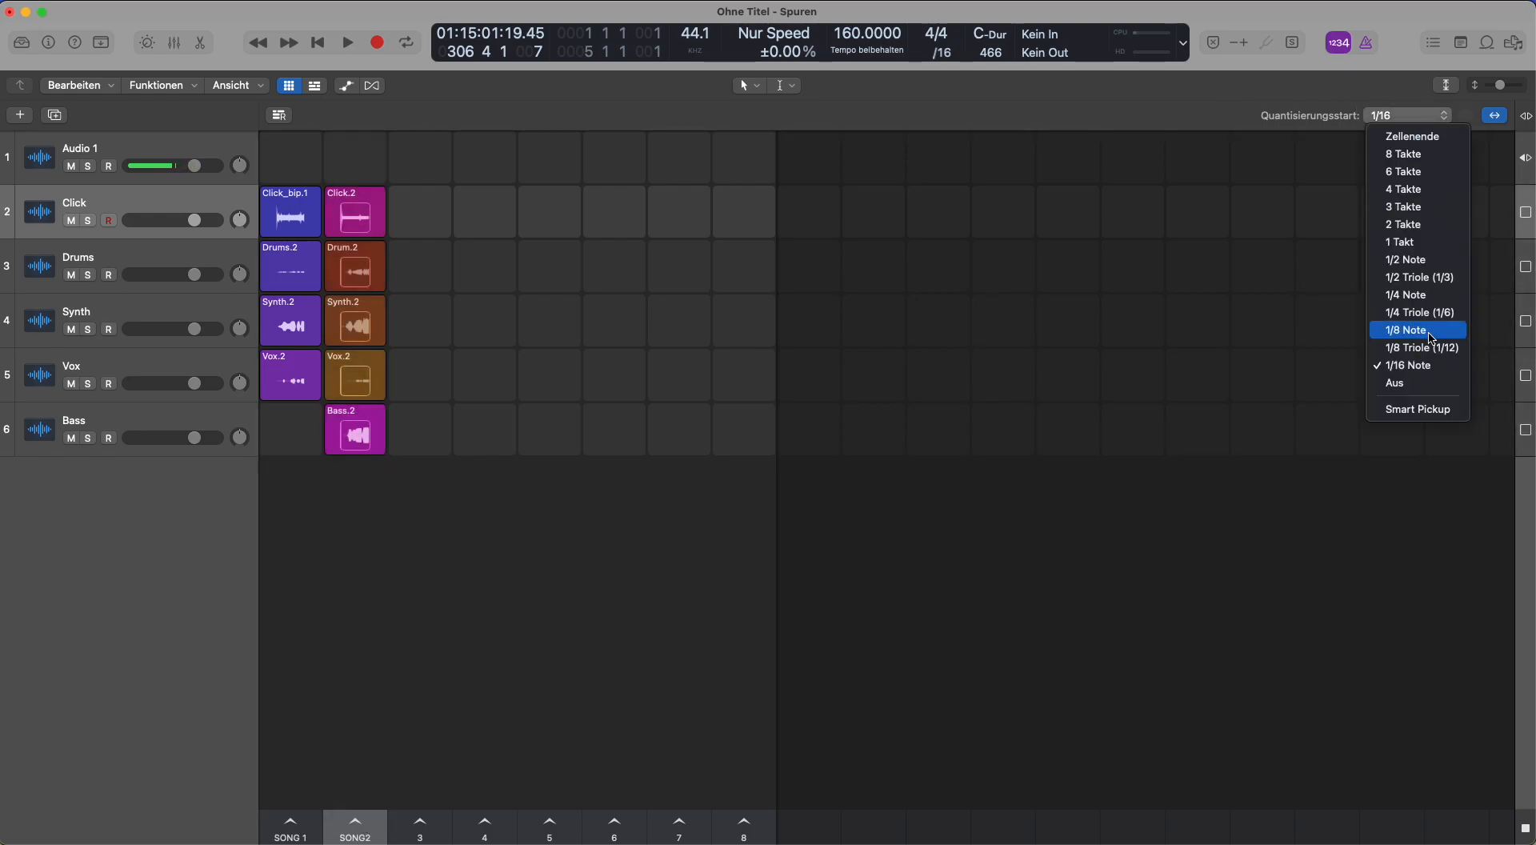
{"action": "left_click", "coordinate": [1437, 368]}
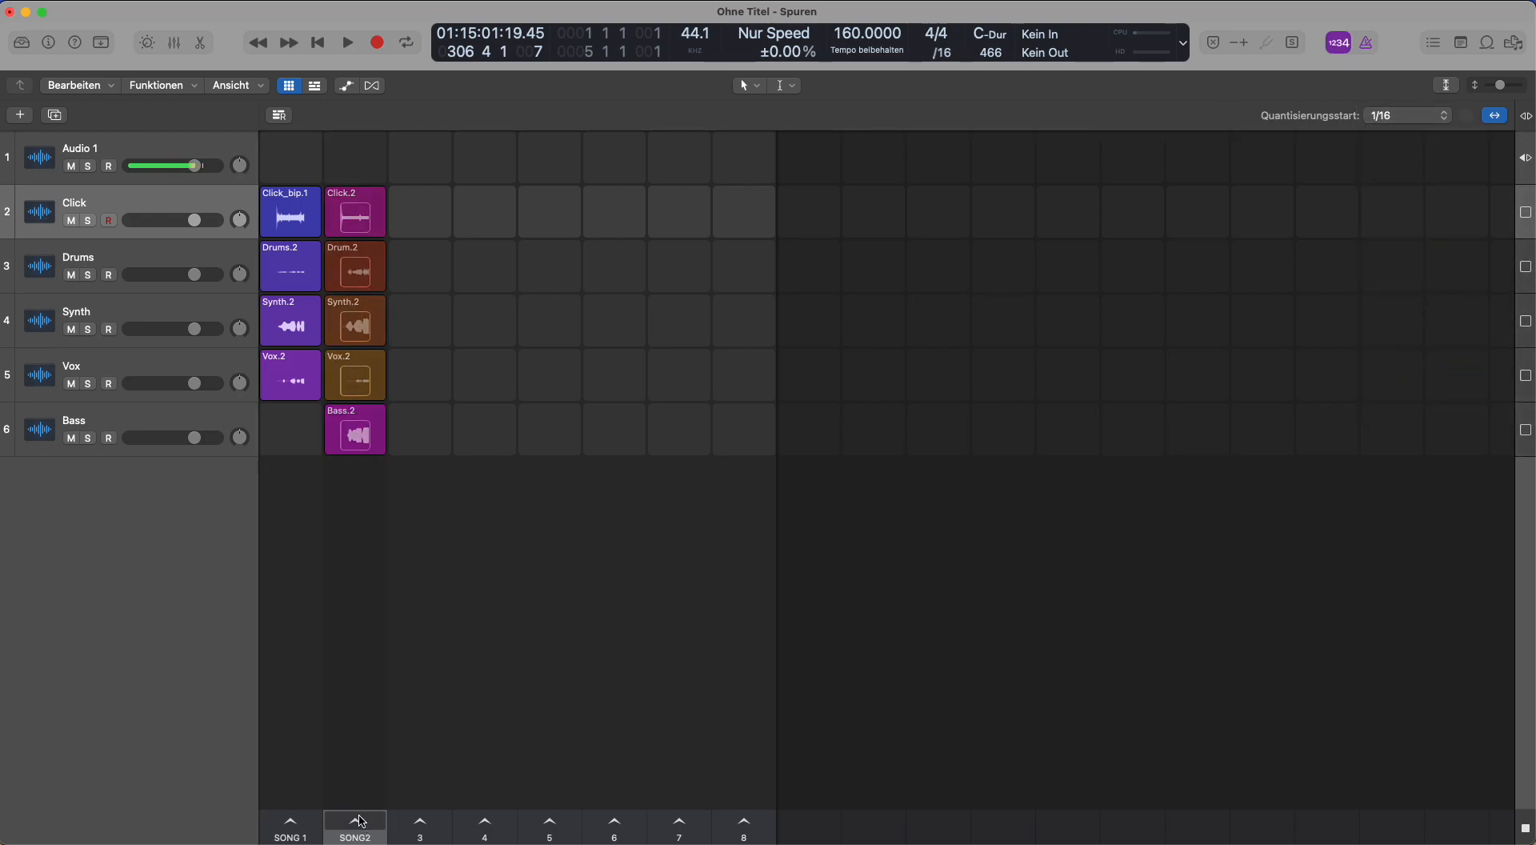
Trigger the SONG2 scene and briefly view the tempo track and arrangement beside the Live Loops grid
{"action": "left_click", "coordinate": [355, 830]}
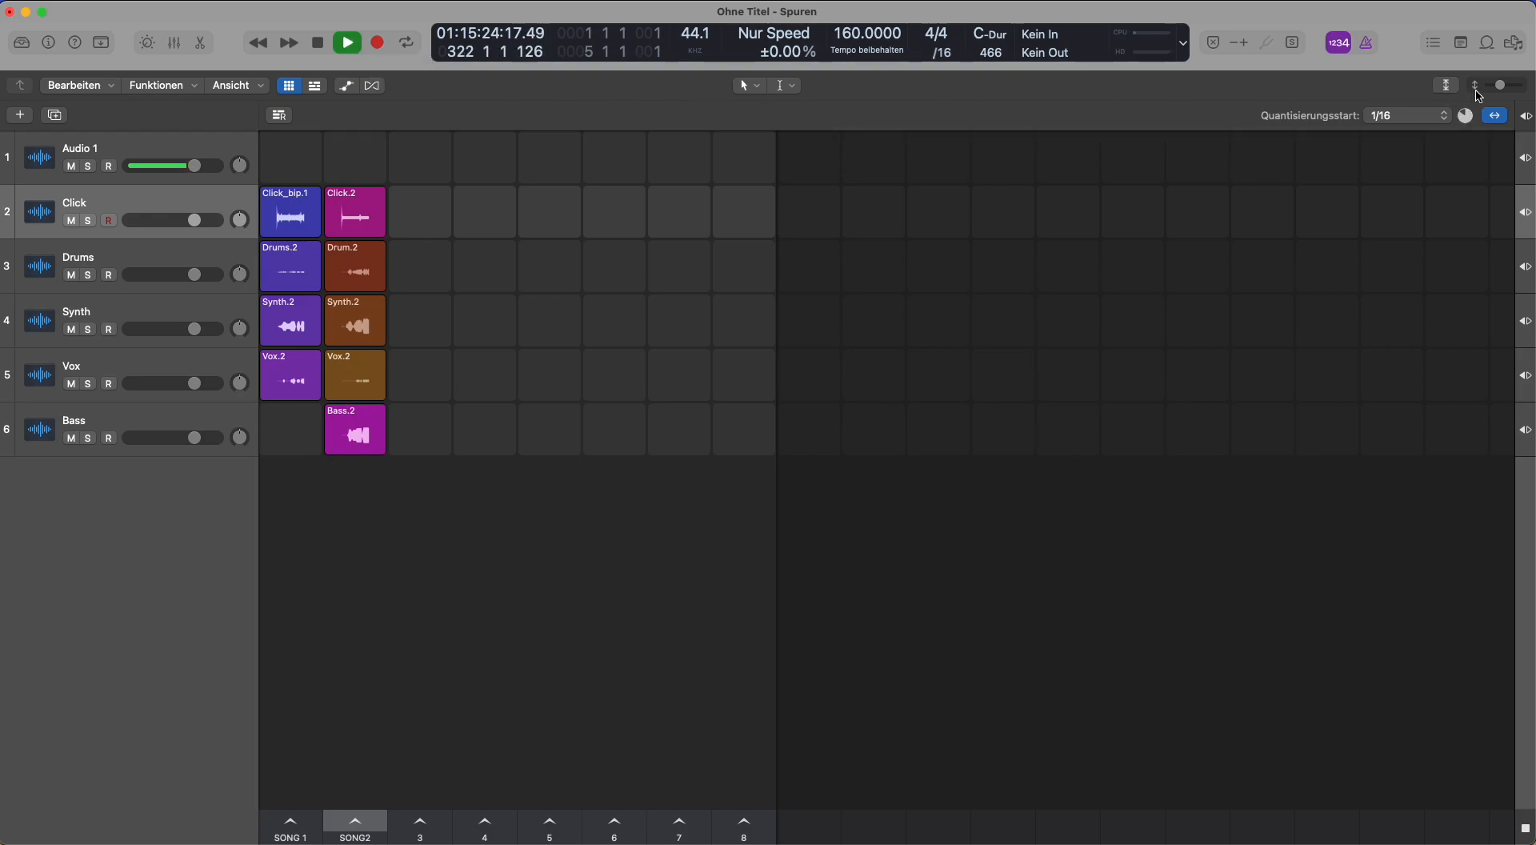
{"action": "left_click", "coordinate": [318, 86]}
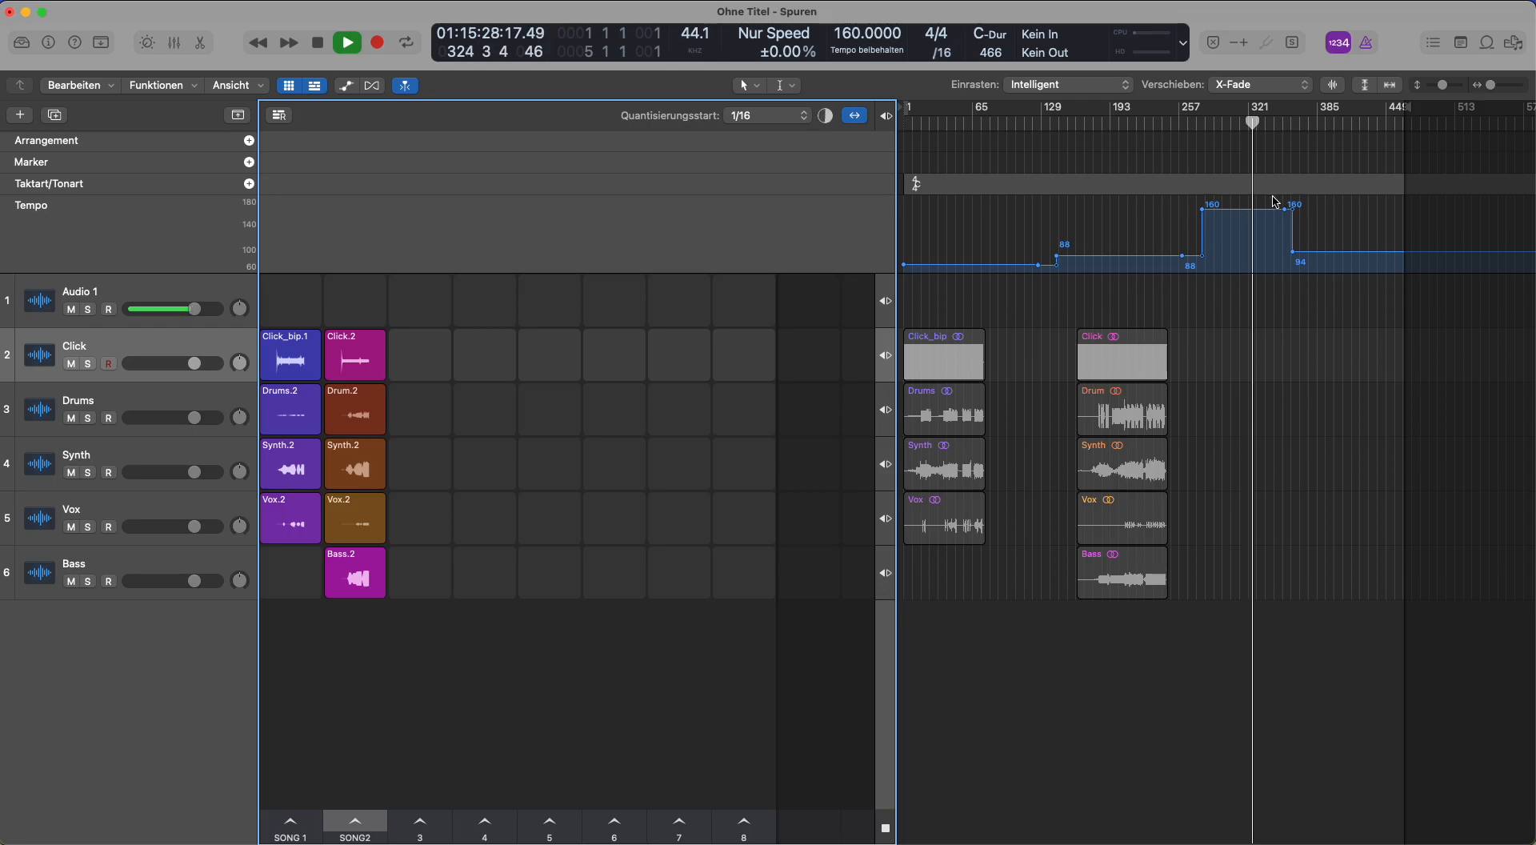
{"action": "left_click", "coordinate": [318, 88]}
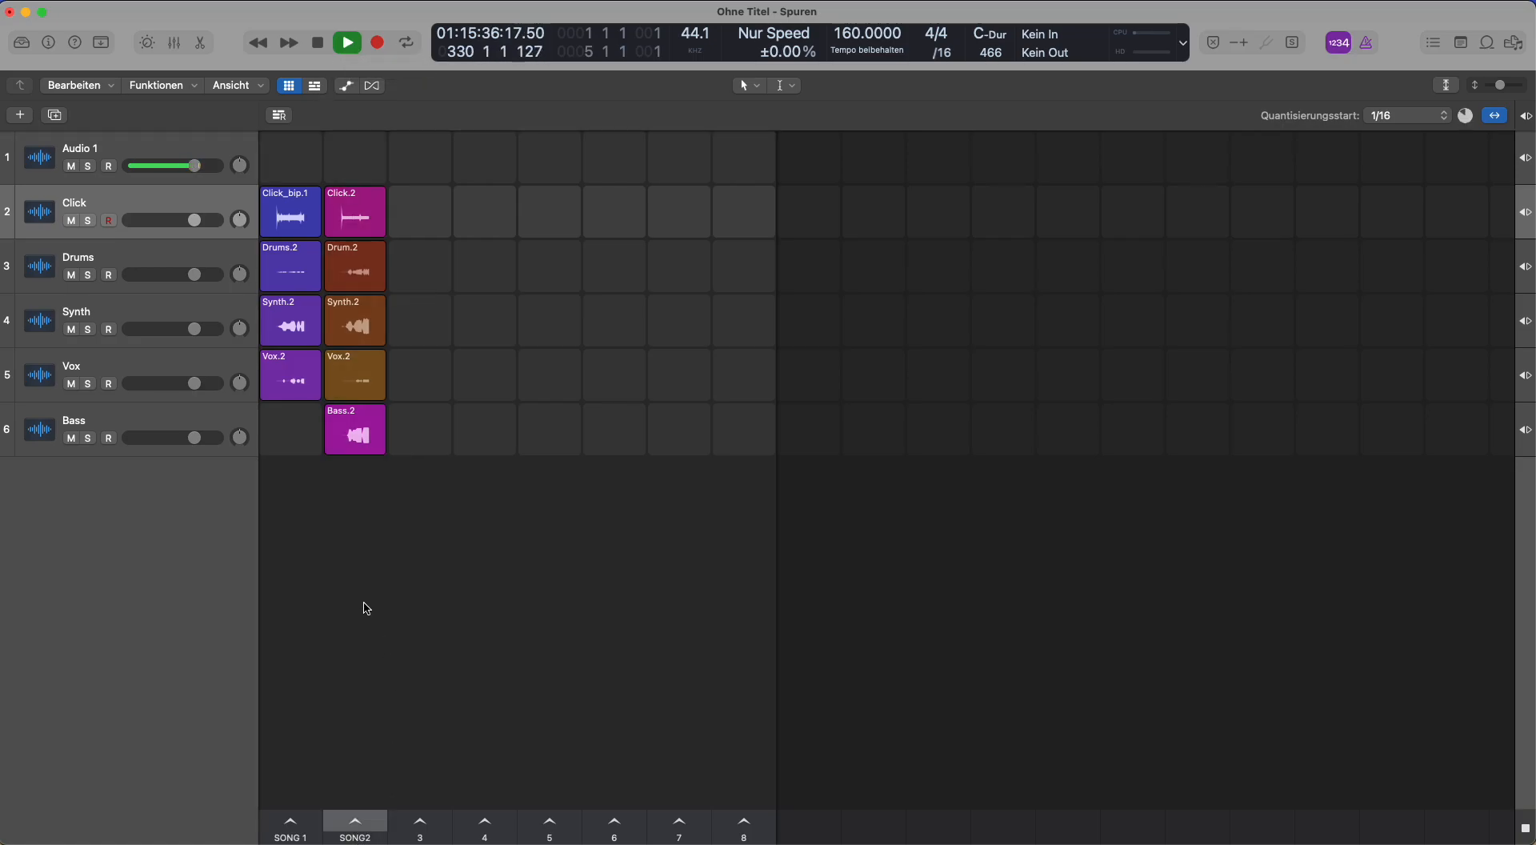
Test starting and stopping the SONG2 scene with its trigger and the transport
{"action": "left_click", "coordinate": [359, 829]}
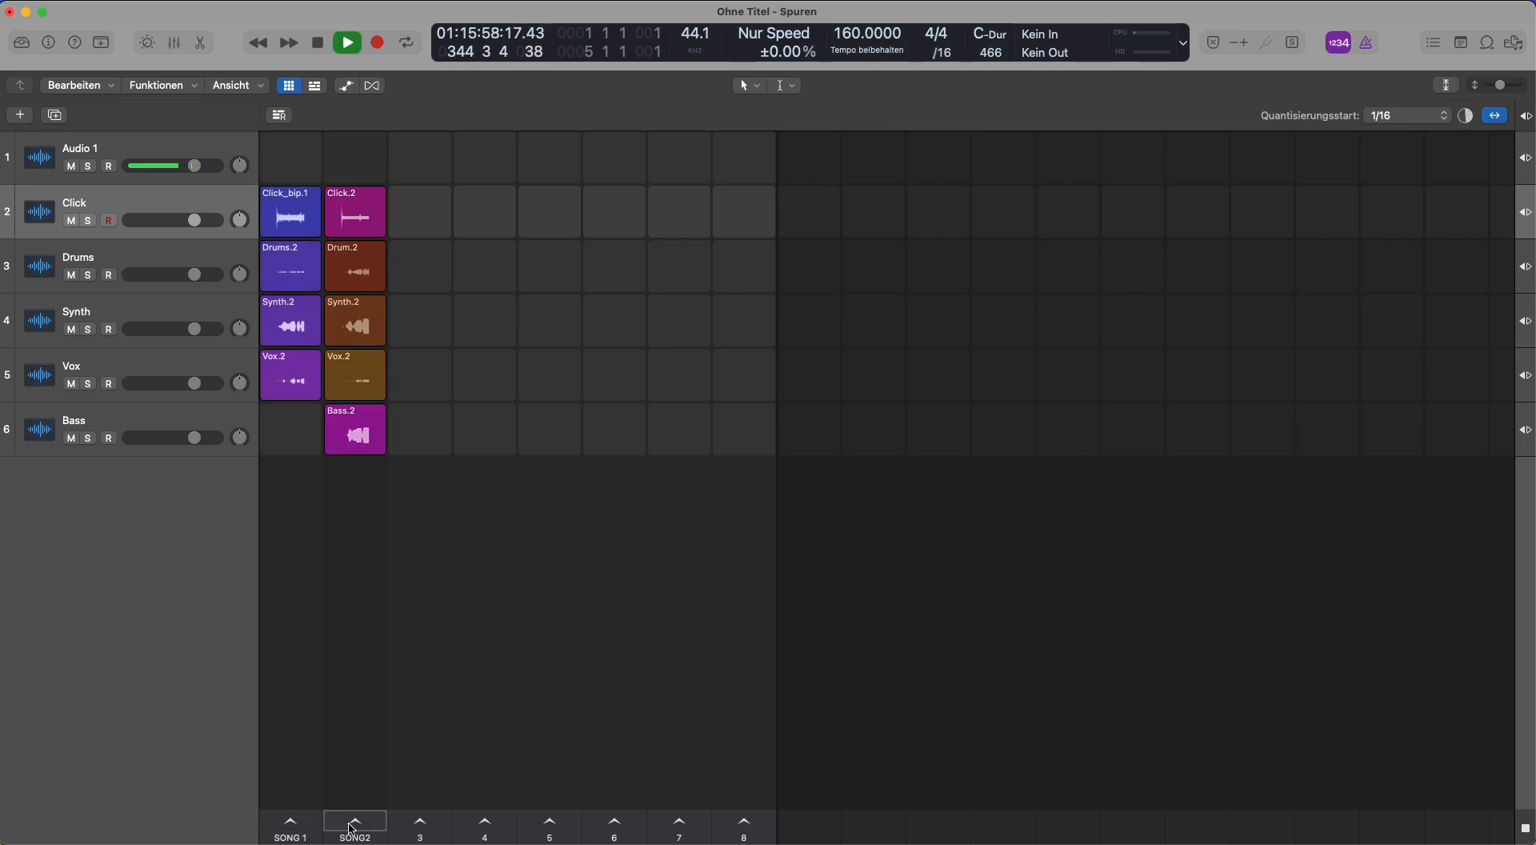
{"action": "left_click", "coordinate": [353, 830]}
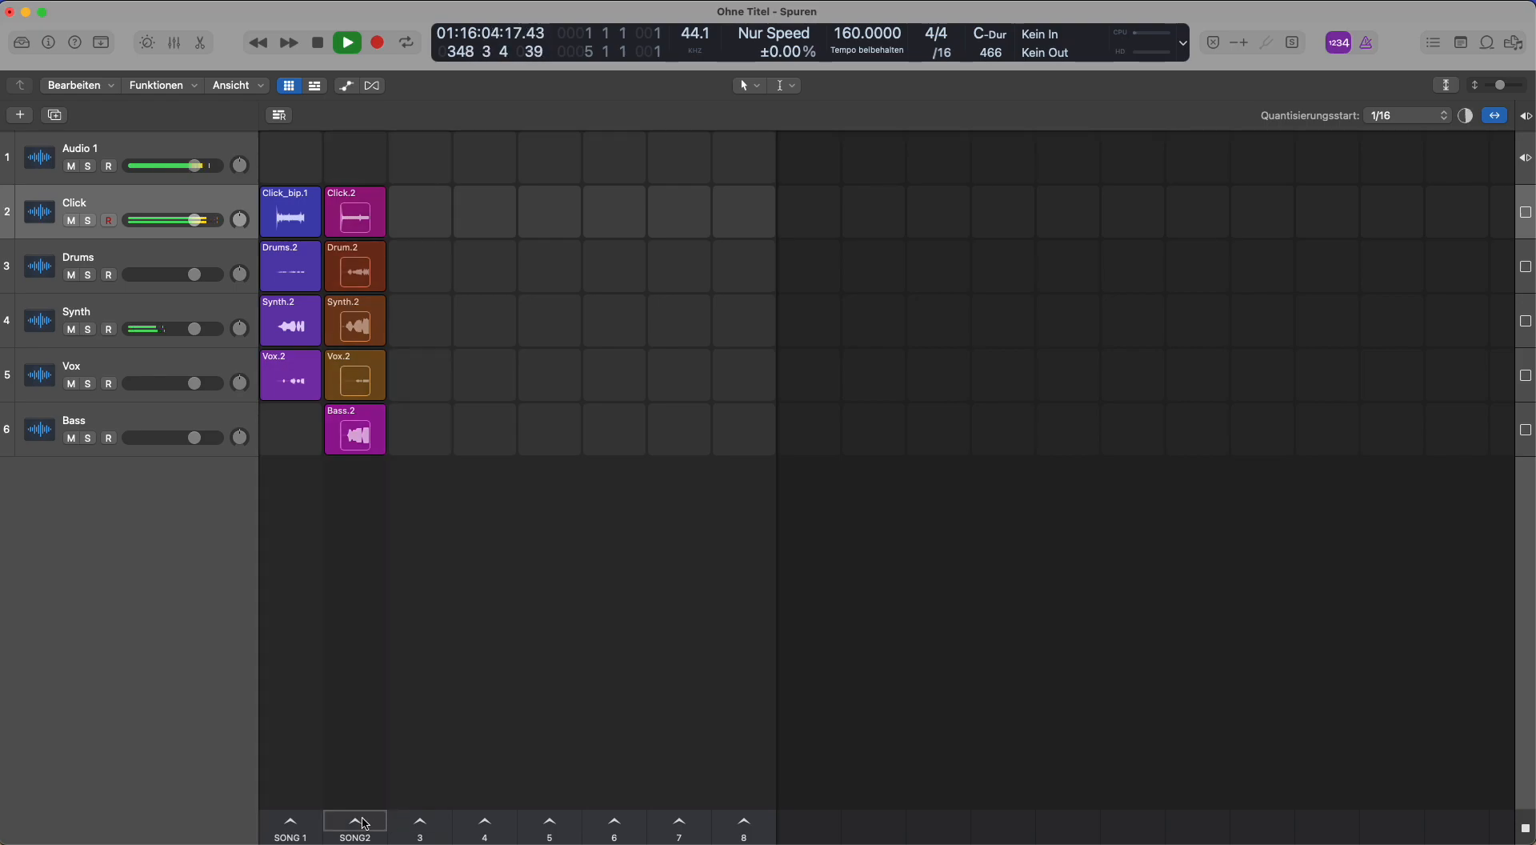
{"action": "key", "text": "space"}
{"action": "left_click", "coordinate": [382, 837]}
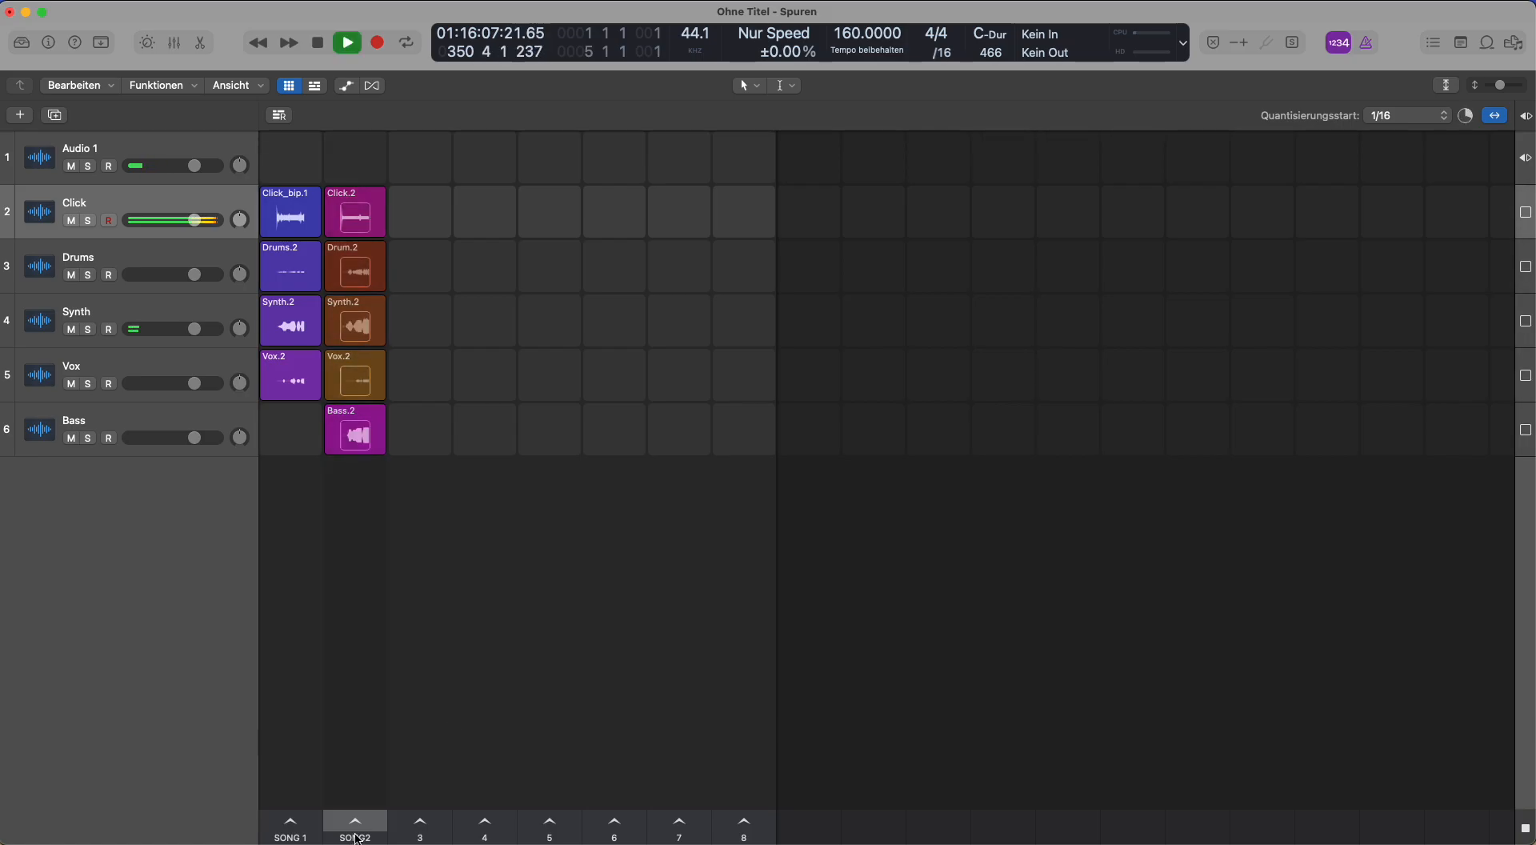
Toggle playback several times, stop all cells in the grid, and trigger the SONG2 scene again
{"action": "key", "text": "space"}
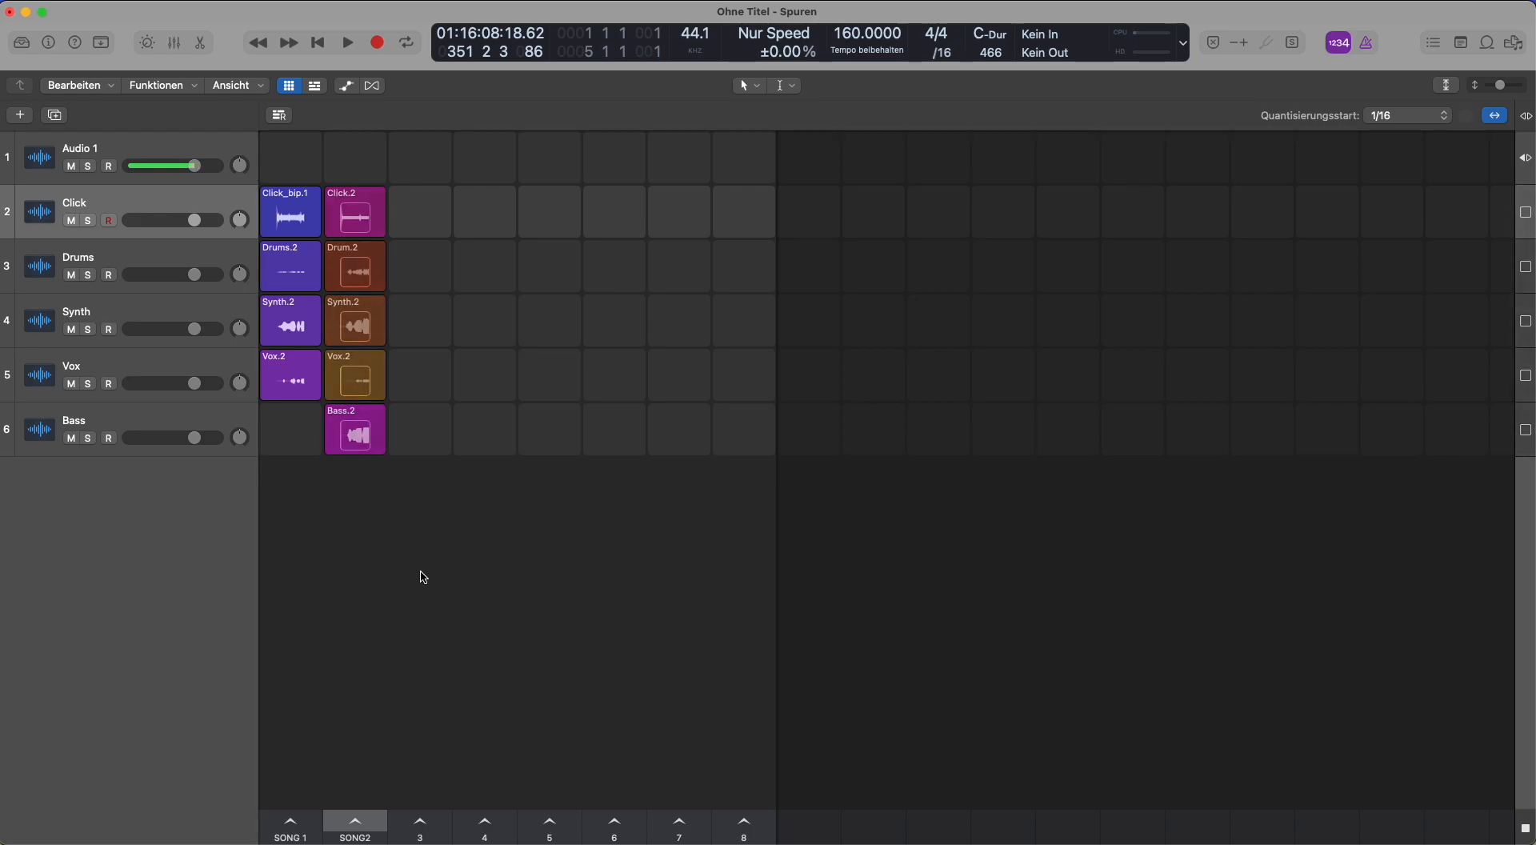
{"action": "key", "text": "space"}
{"action": "key", "text": "space"}
{"action": "key", "text": "space"}
{"action": "key", "text": "space"}
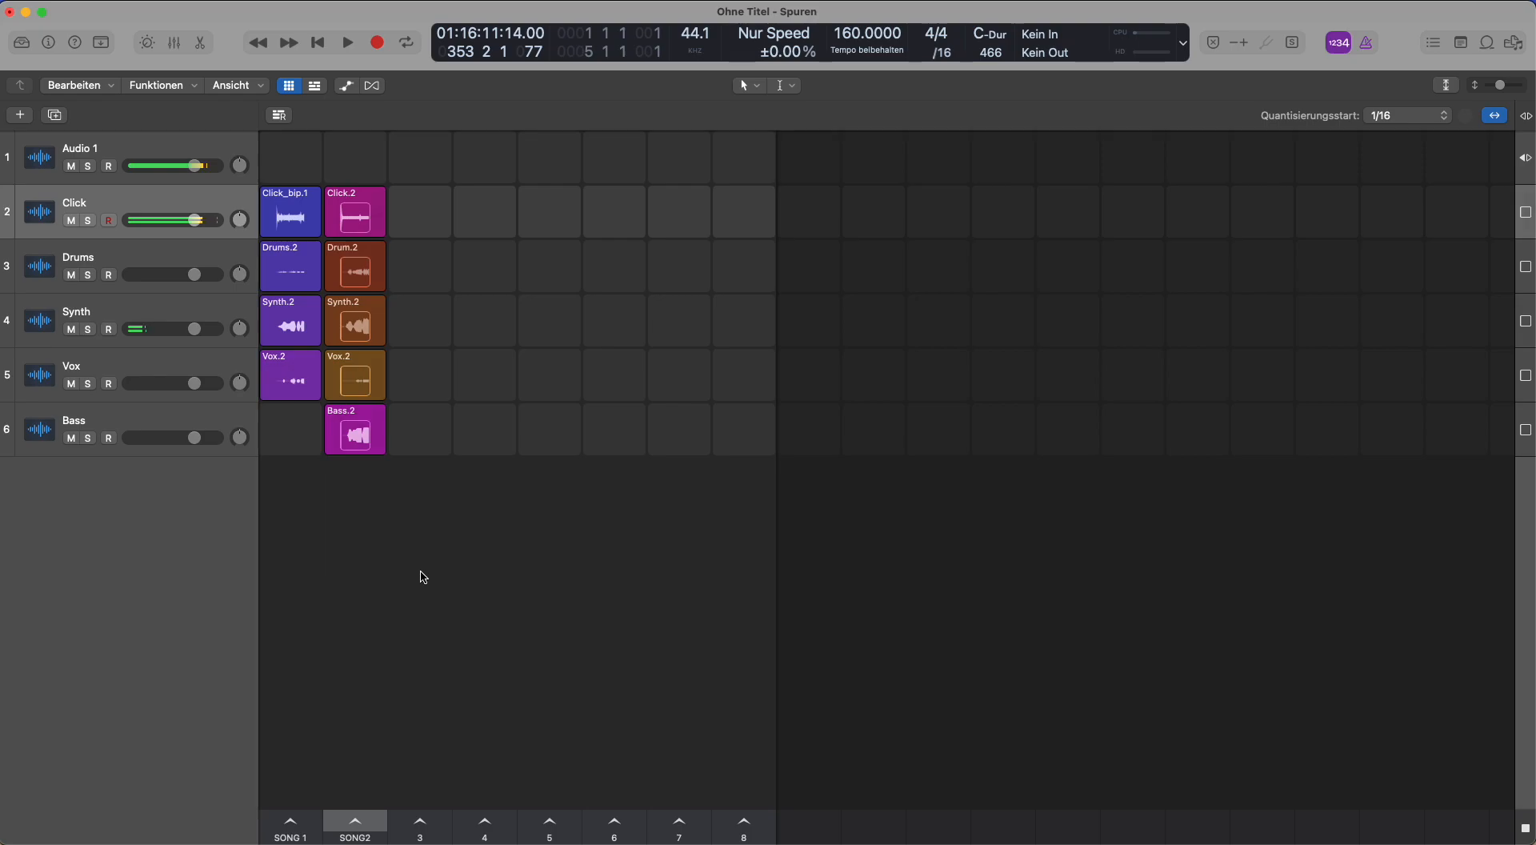
{"action": "left_click", "coordinate": [1525, 829]}
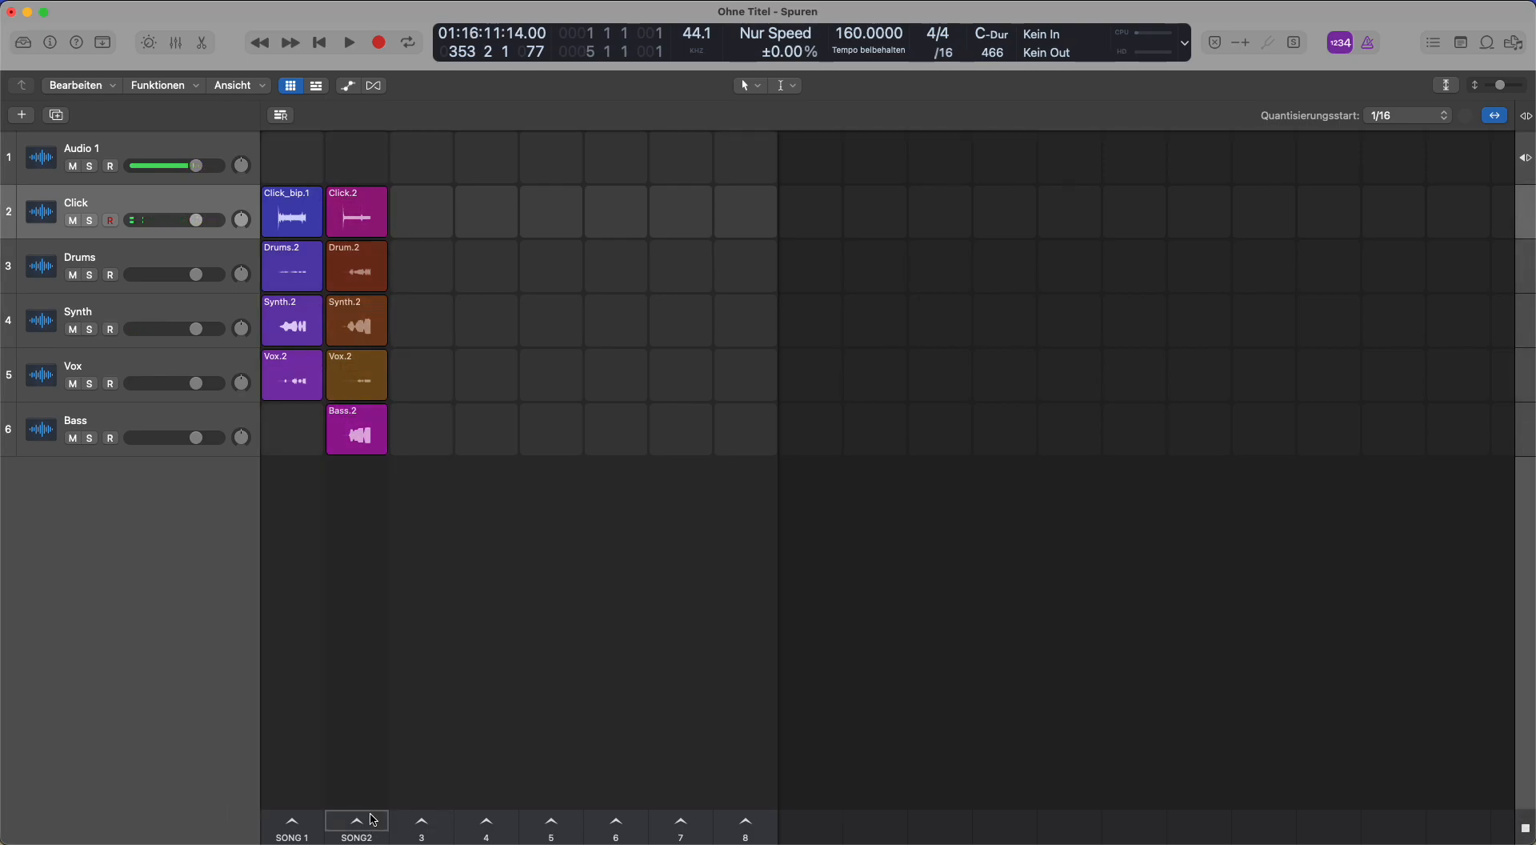
{"action": "left_click", "coordinate": [356, 821]}
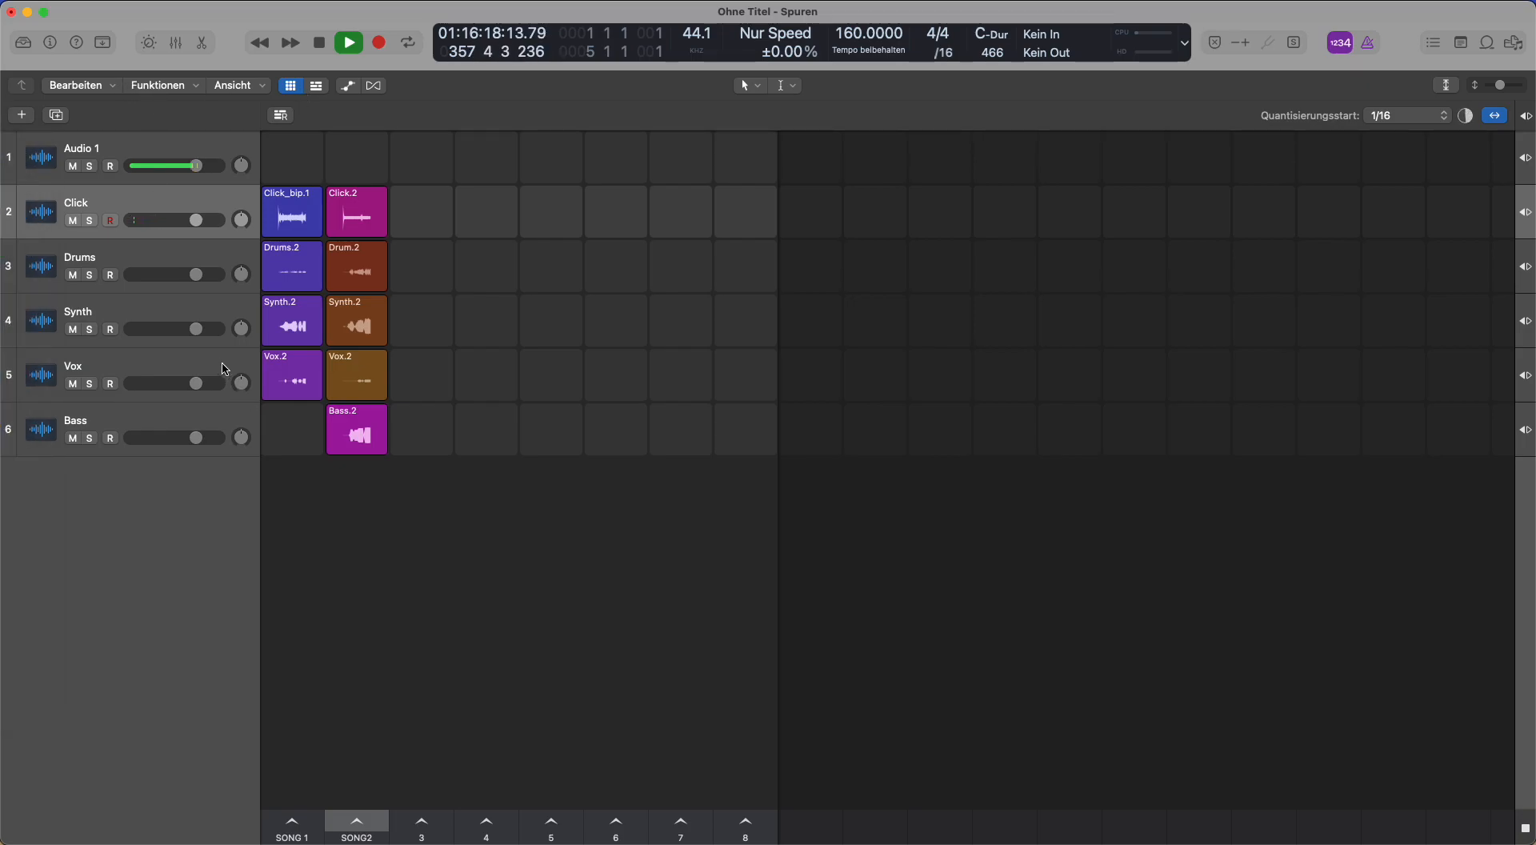
Show the library and inspector, and examine the output routing options of the Click track
{"action": "scroll", "coordinate": [225, 364], "scroll_direction": "up", "scroll_amount": 5}
{"action": "scroll", "coordinate": [128, 310], "scroll_direction": "down", "scroll_amount": 5}
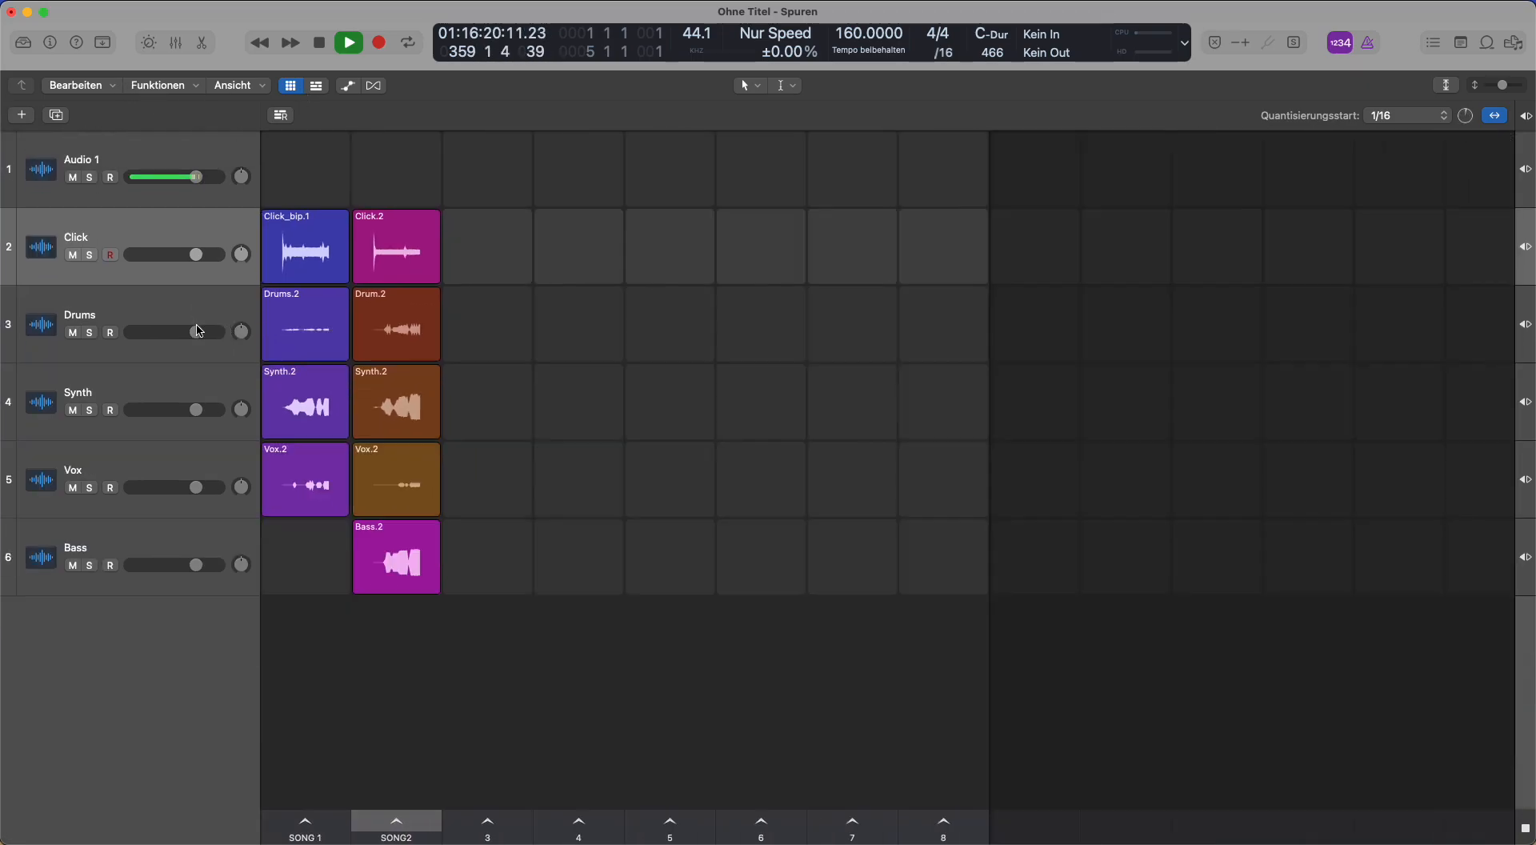
{"action": "left_click", "coordinate": [24, 44]}
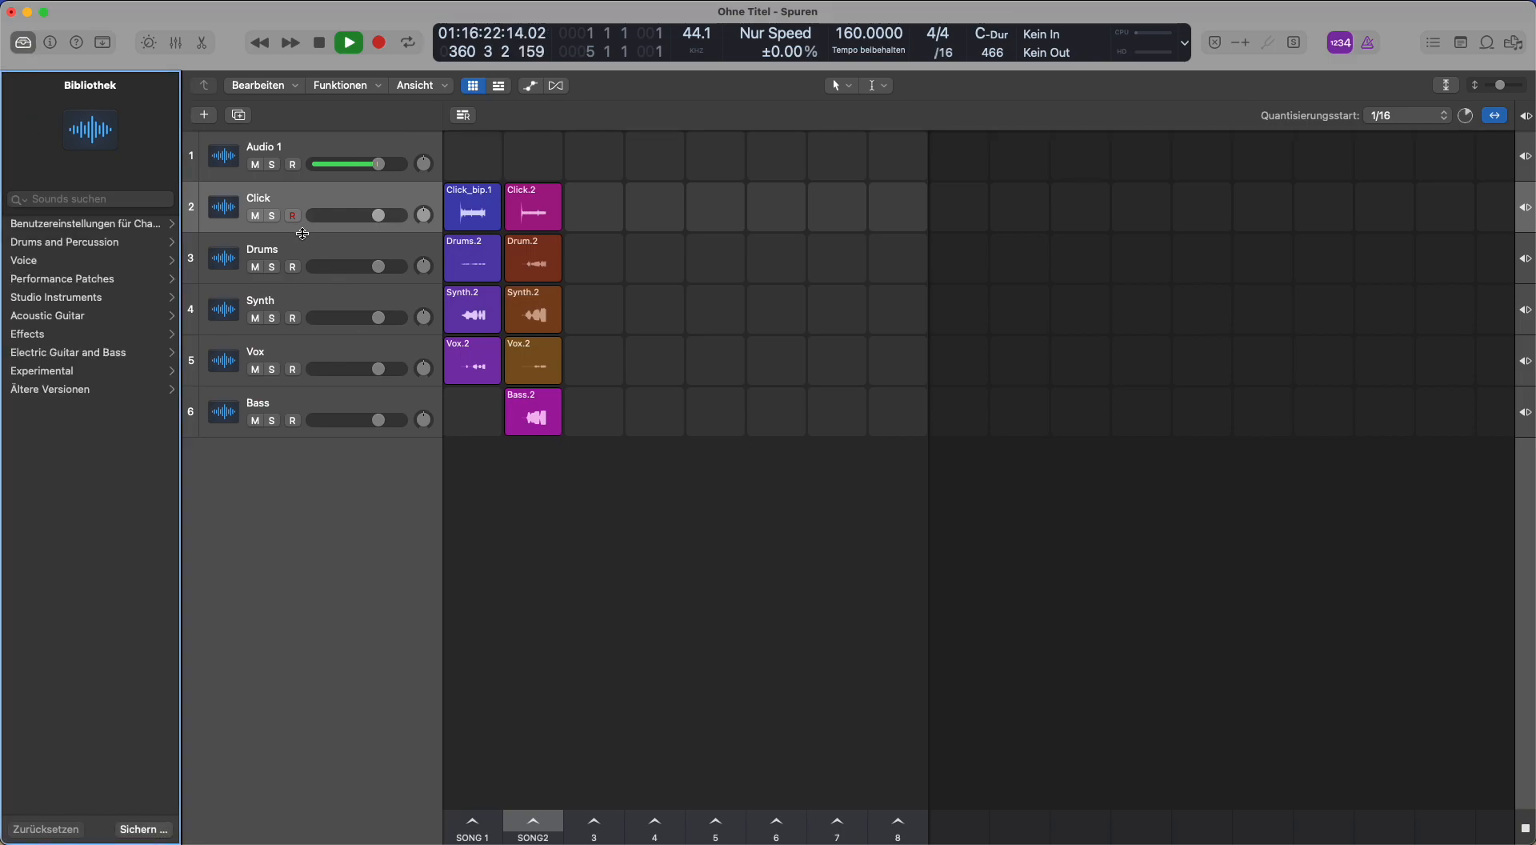
{"action": "key", "text": "i"}
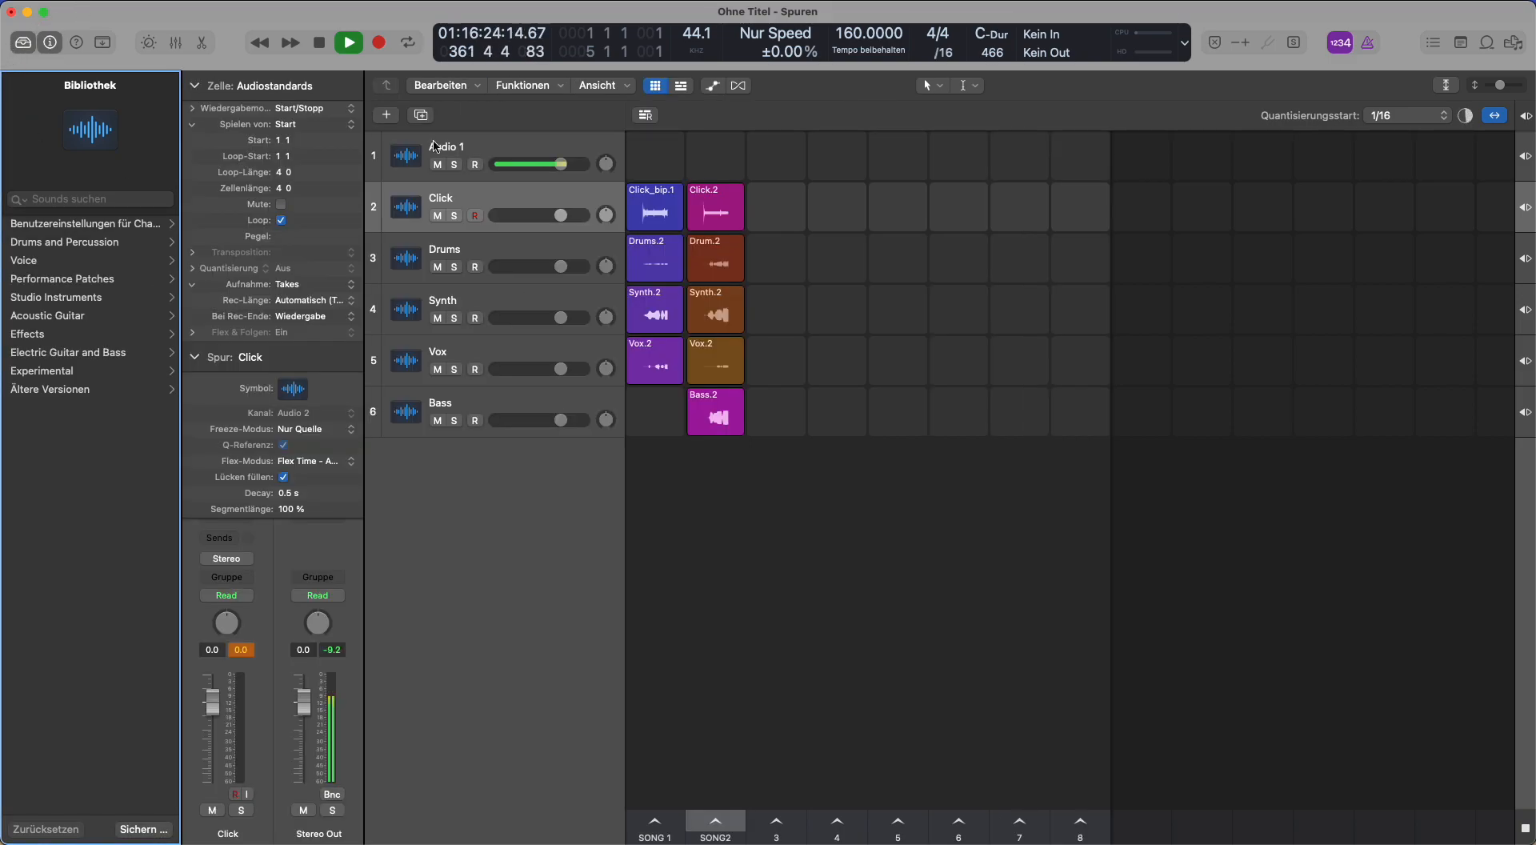
{"action": "left_click", "coordinate": [516, 144]}
{"action": "left_click", "coordinate": [517, 199]}
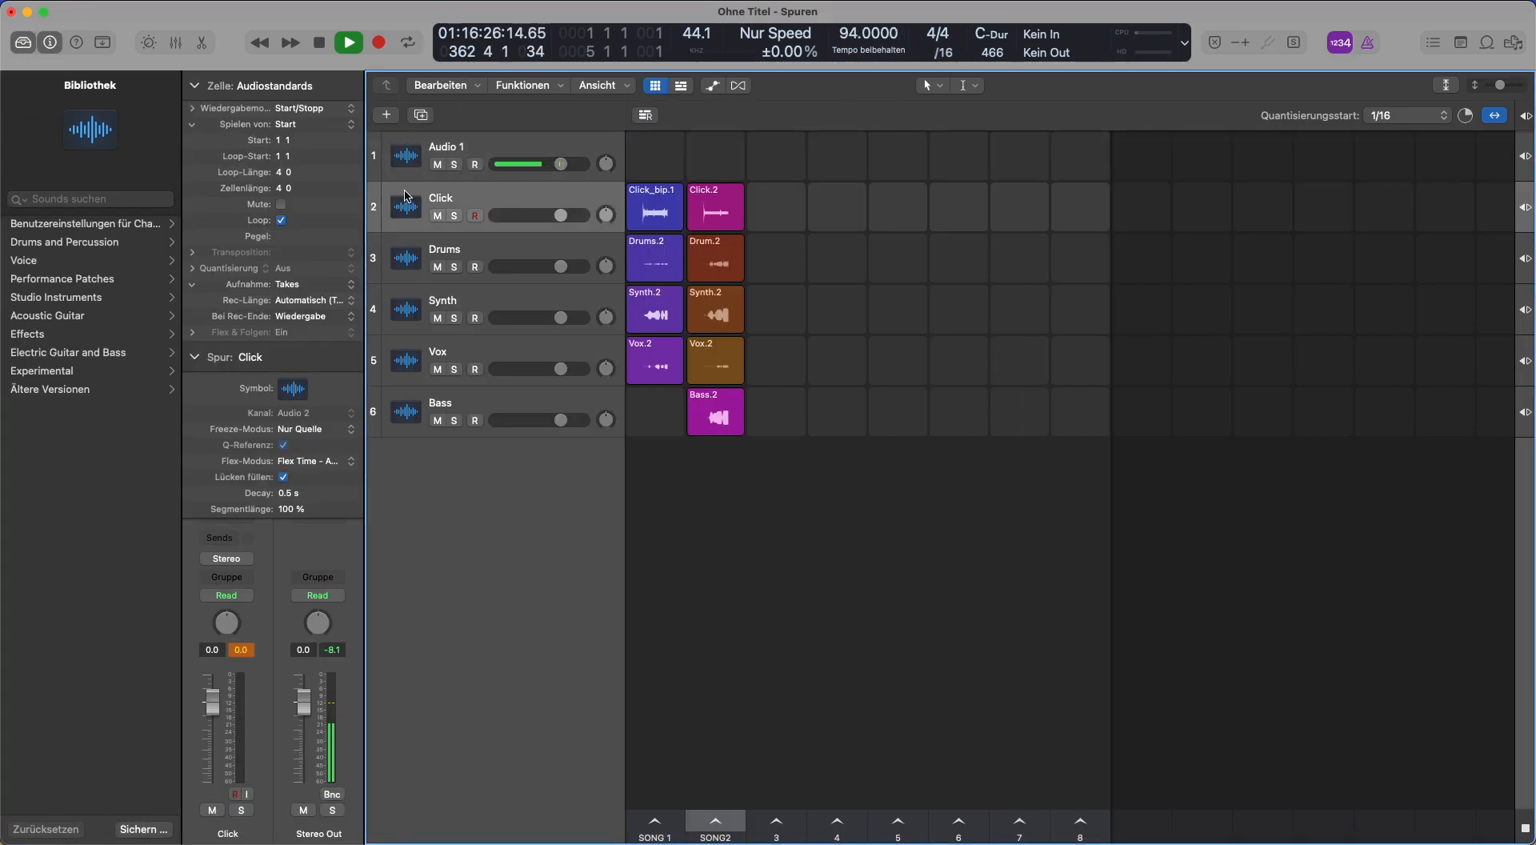
{"action": "left_click", "coordinate": [246, 564]}
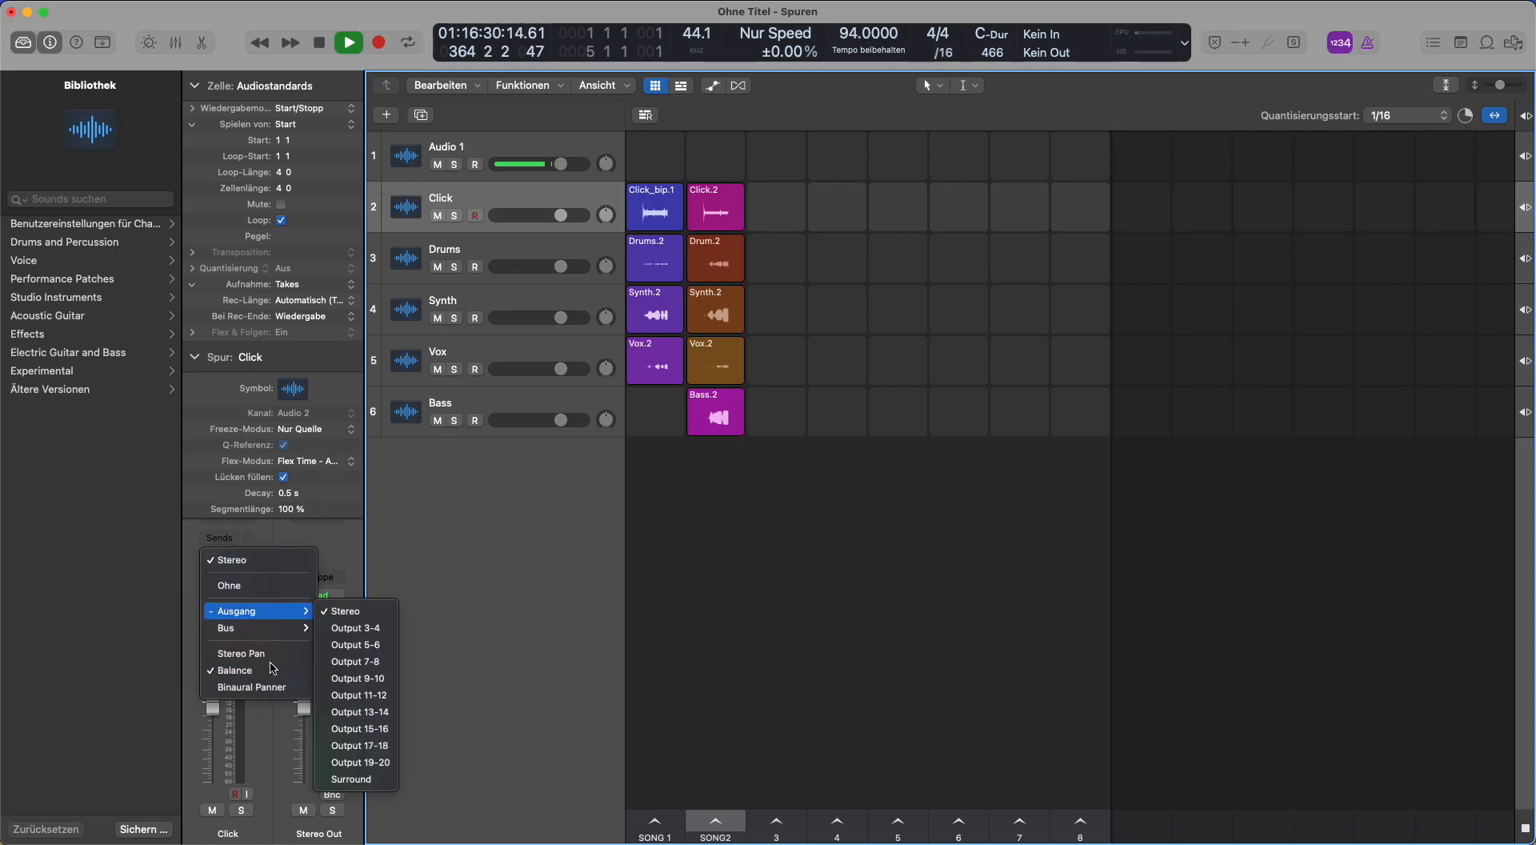
{"action": "left_click", "coordinate": [345, 545]}
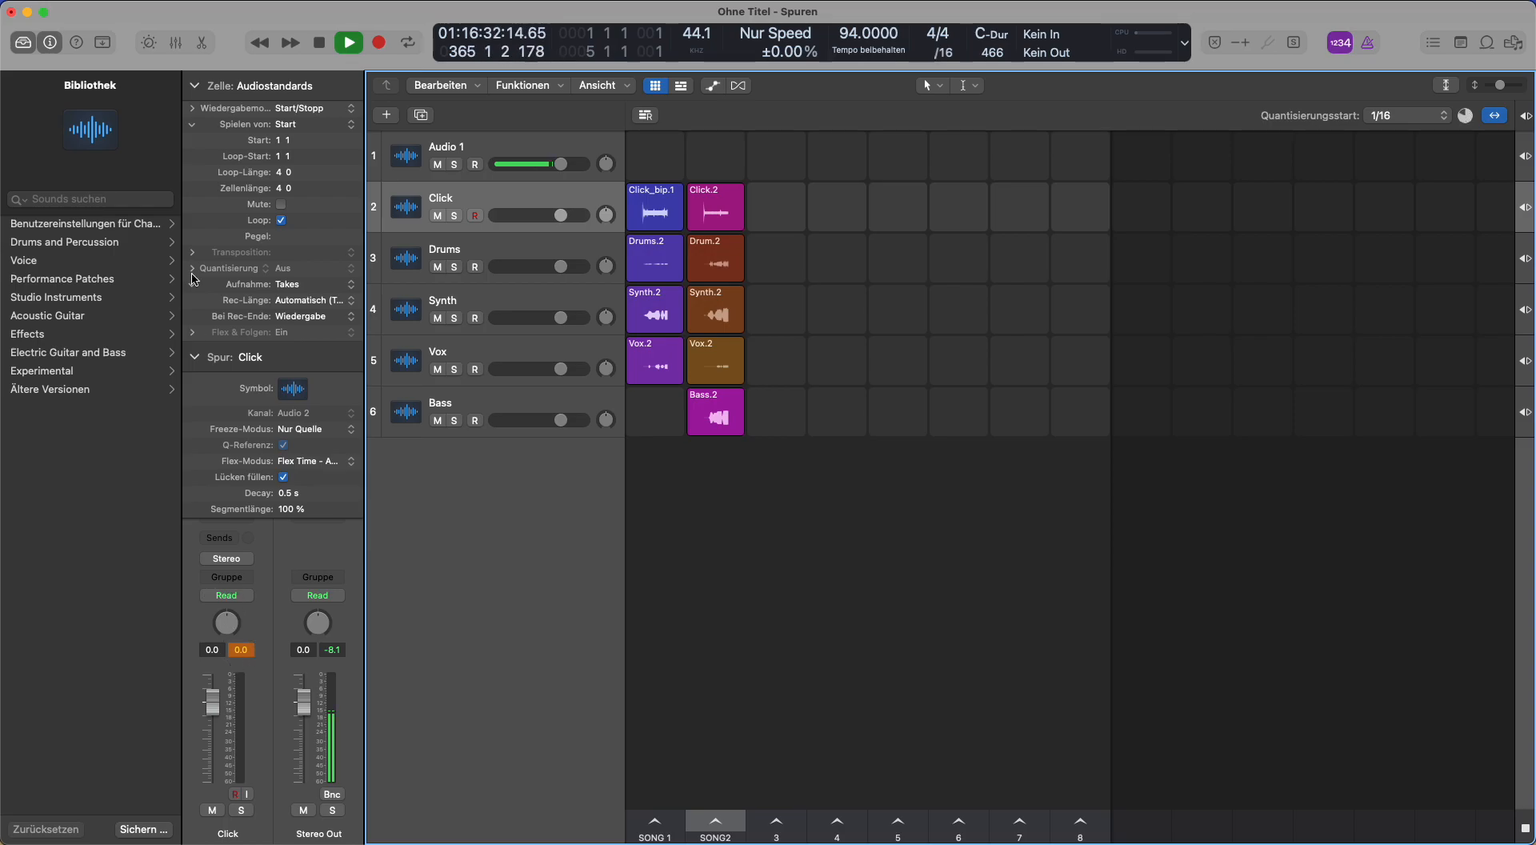
Collapse the cell parameters and examine the output routing options of the Drums track
{"action": "left_click", "coordinate": [194, 86]}
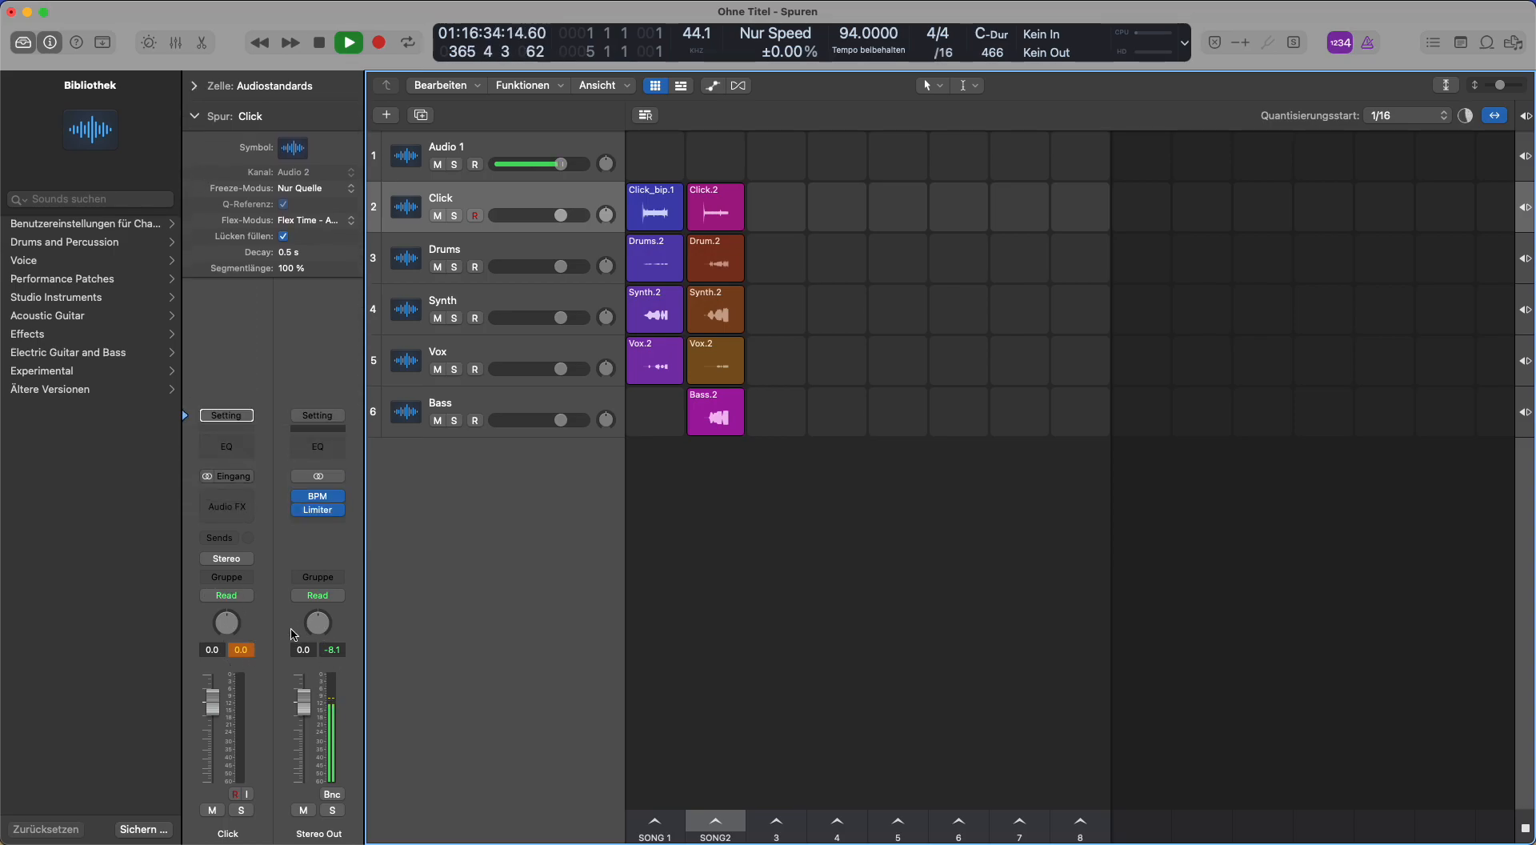
{"action": "left_click", "coordinate": [501, 247]}
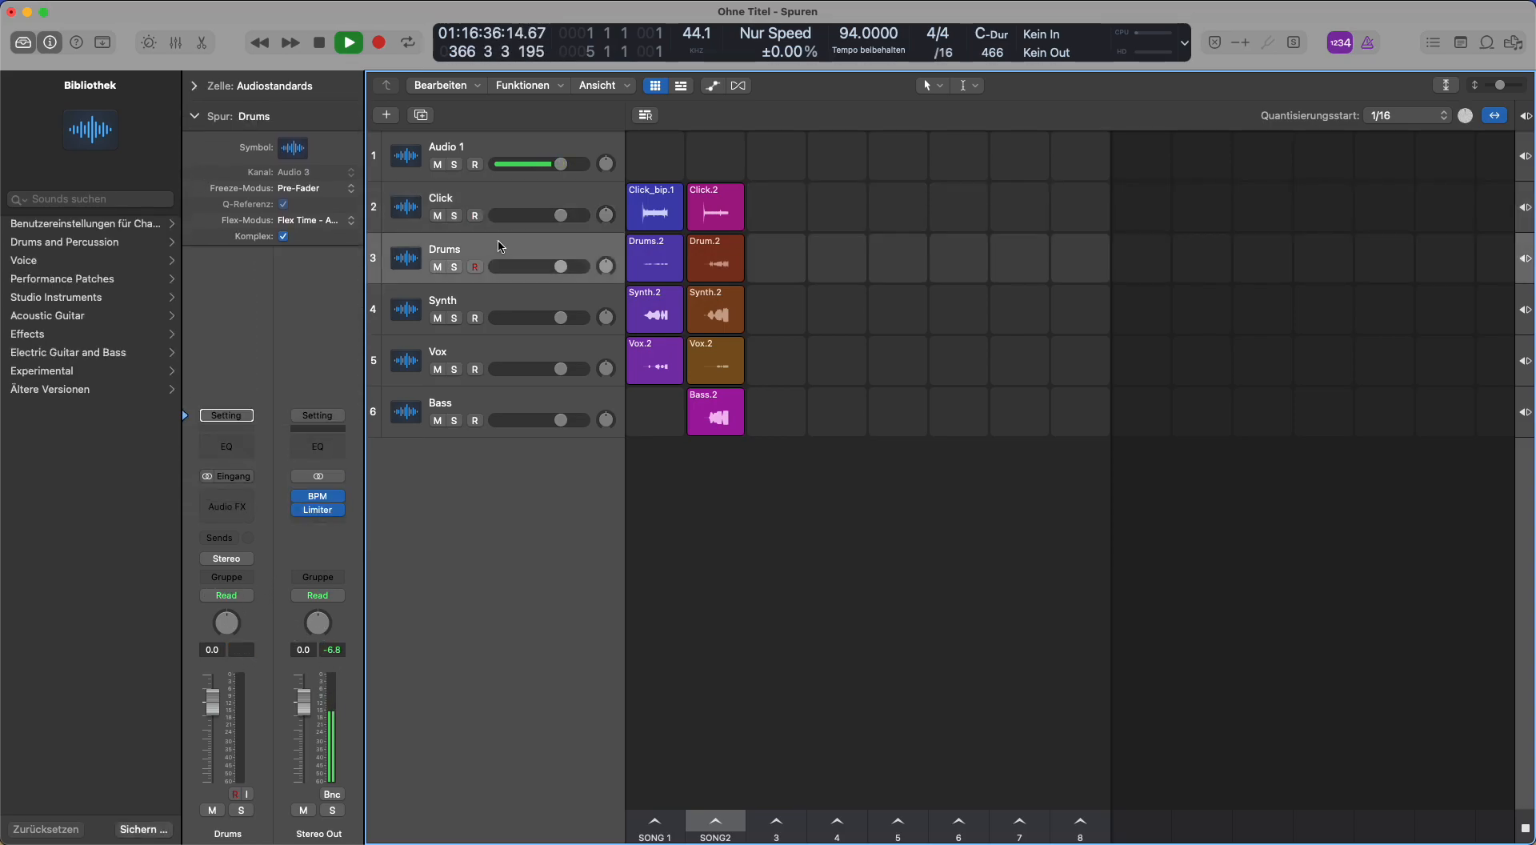
{"action": "left_click", "coordinate": [226, 559]}
{"action": "mouse_move", "coordinate": [264, 612]}
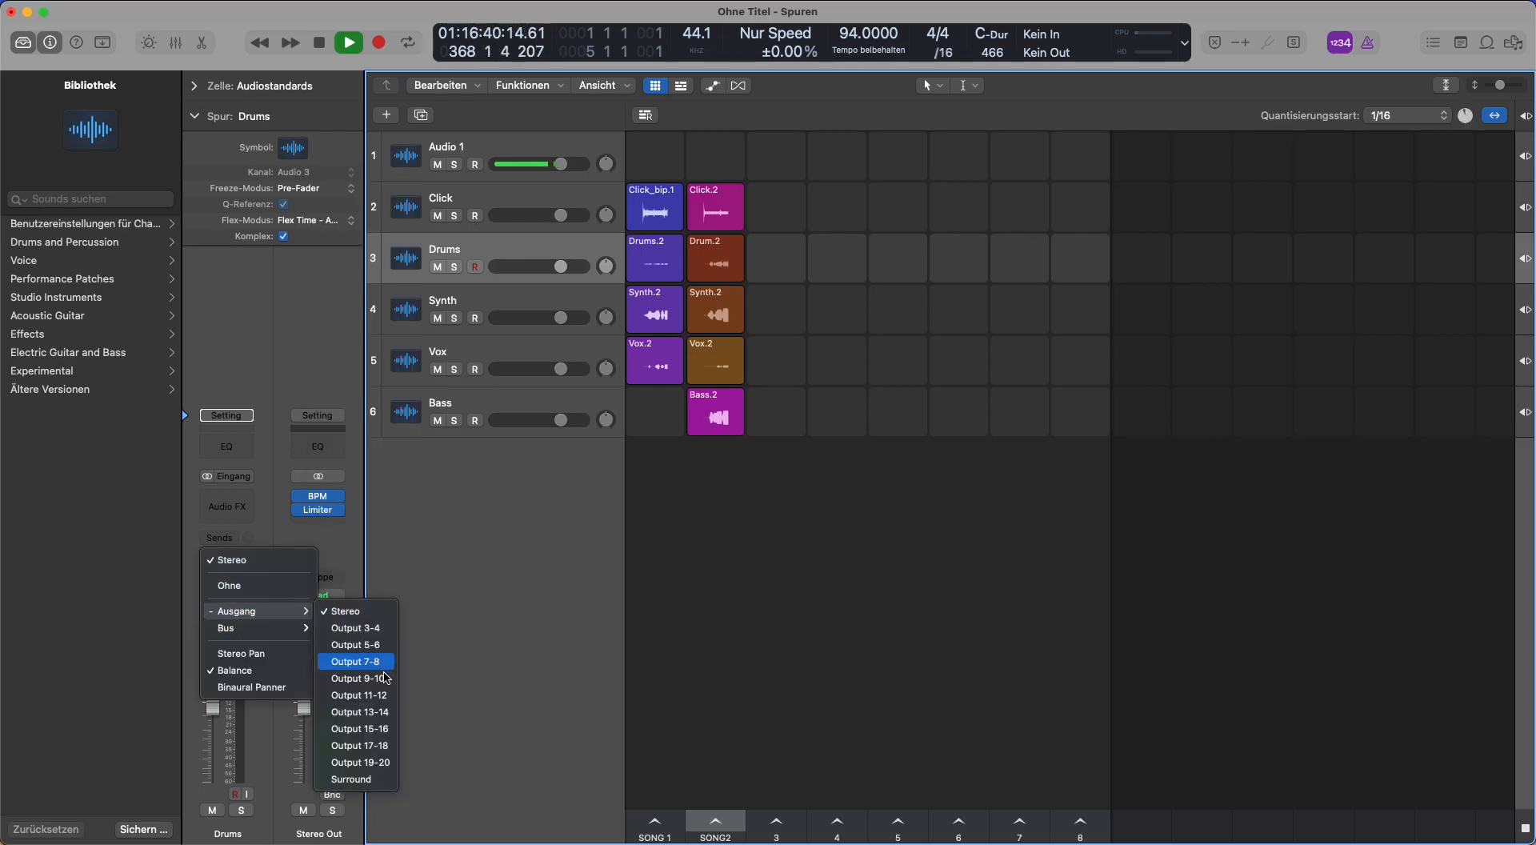
{"action": "left_click", "coordinate": [815, 577]}
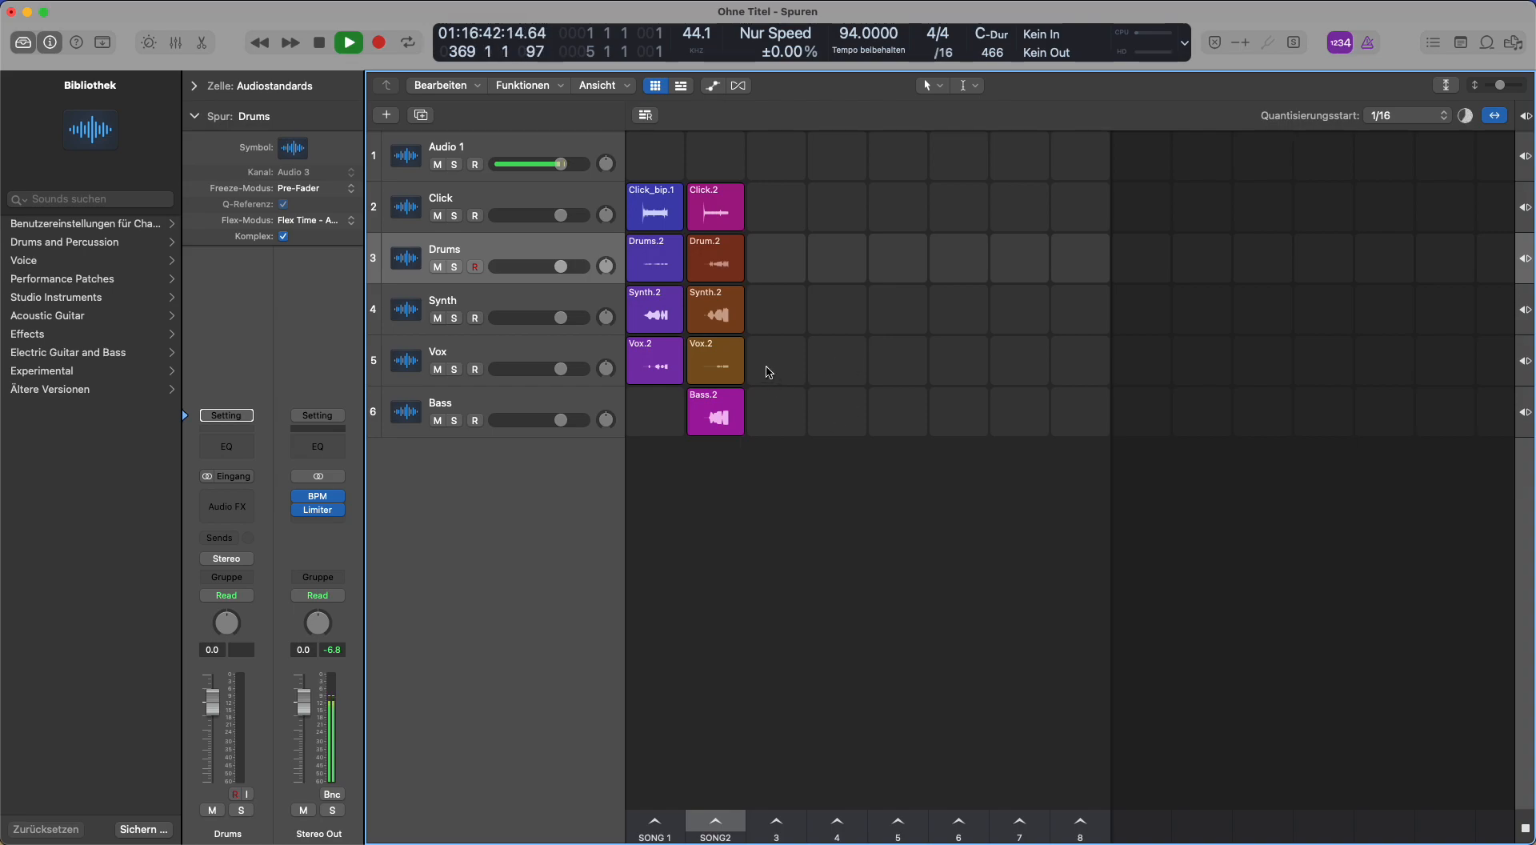
Show the tracks area beside the Live Loops grid and stop playback
{"action": "scroll", "coordinate": [767, 366], "scroll_direction": "down", "scroll_amount": 3}
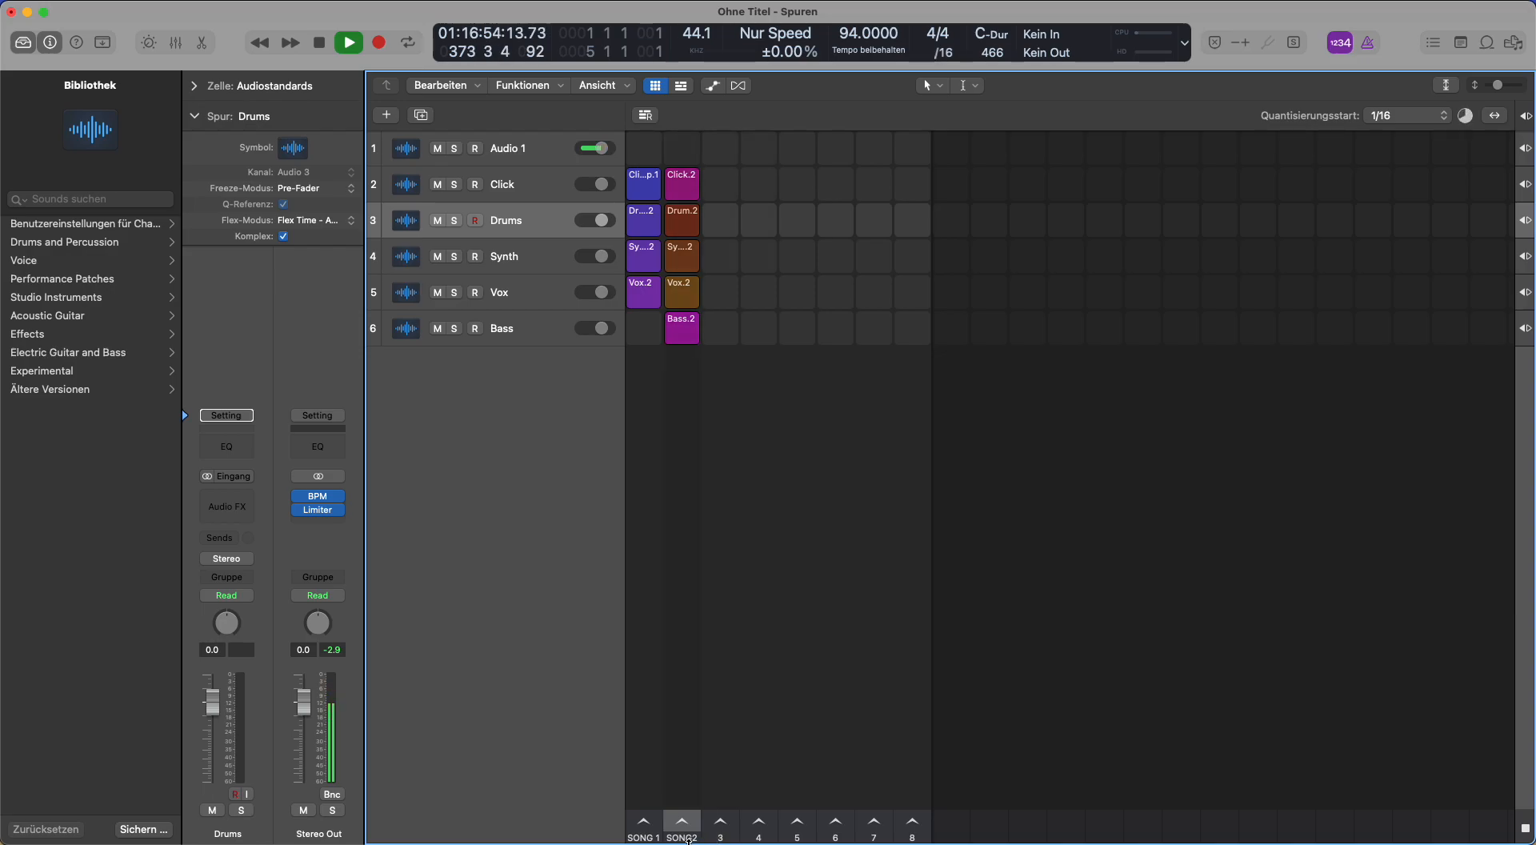
{"action": "mouse_move", "coordinate": [690, 840]}
{"action": "left_mouse_down"}
{"action": "mouse_move", "coordinate": [646, 840]}
{"action": "mouse_move", "coordinate": [687, 839]}
{"action": "left_mouse_up"}
{"action": "left_click", "coordinate": [681, 85]}
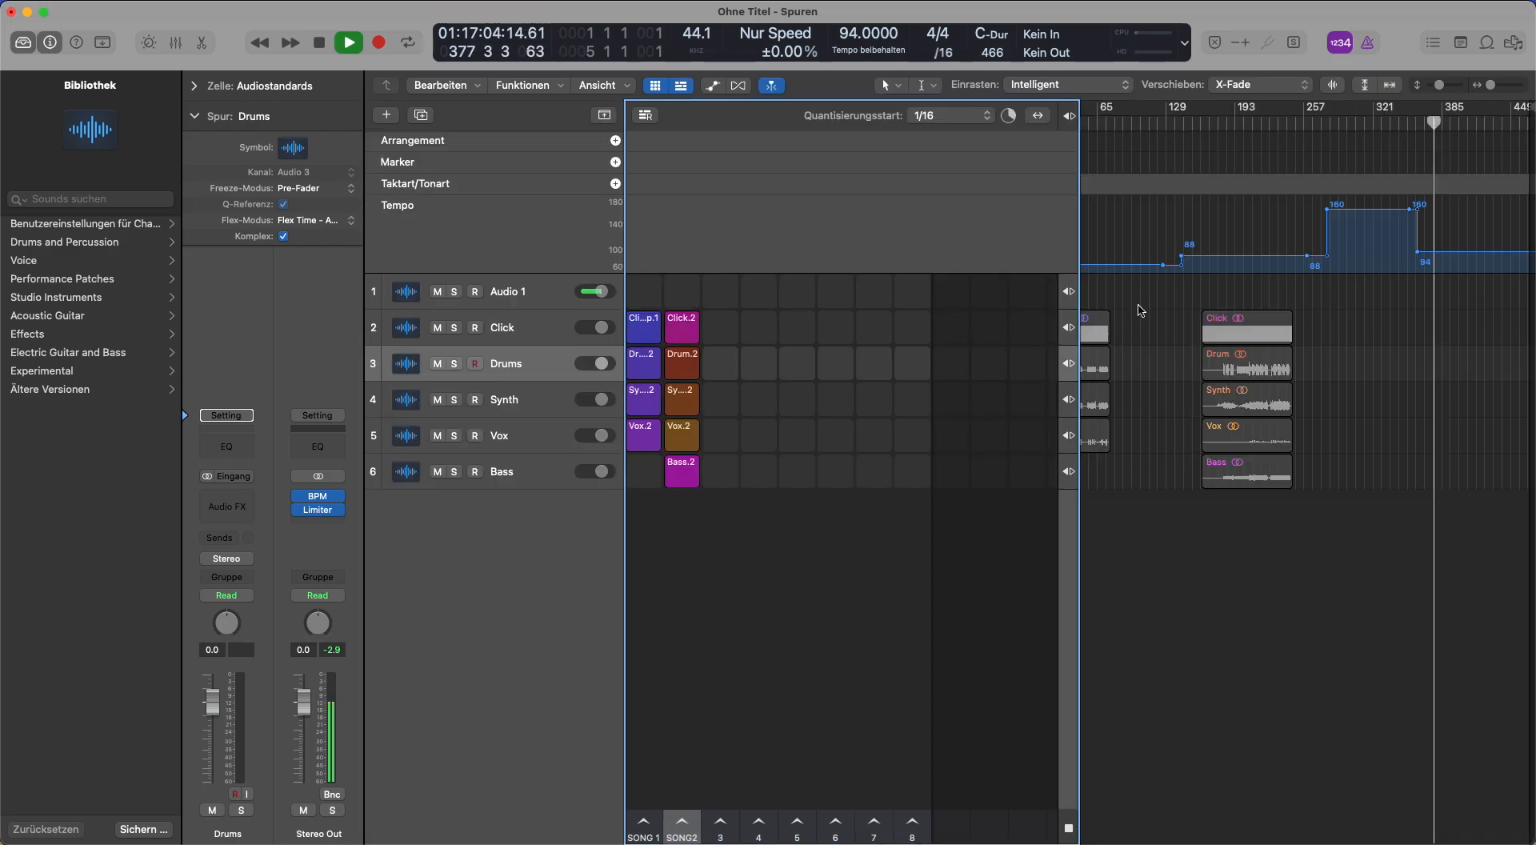
{"action": "key", "text": "space"}
Try duplicating the regions of both songs further along the timeline, and undo both copies
{"action": "left_click_drag", "start_coordinate": [1307, 555], "coordinate": [1386, 324]}
{"action": "scroll", "coordinate": [1225, 318], "scroll_direction": "left", "scroll_amount": 1}
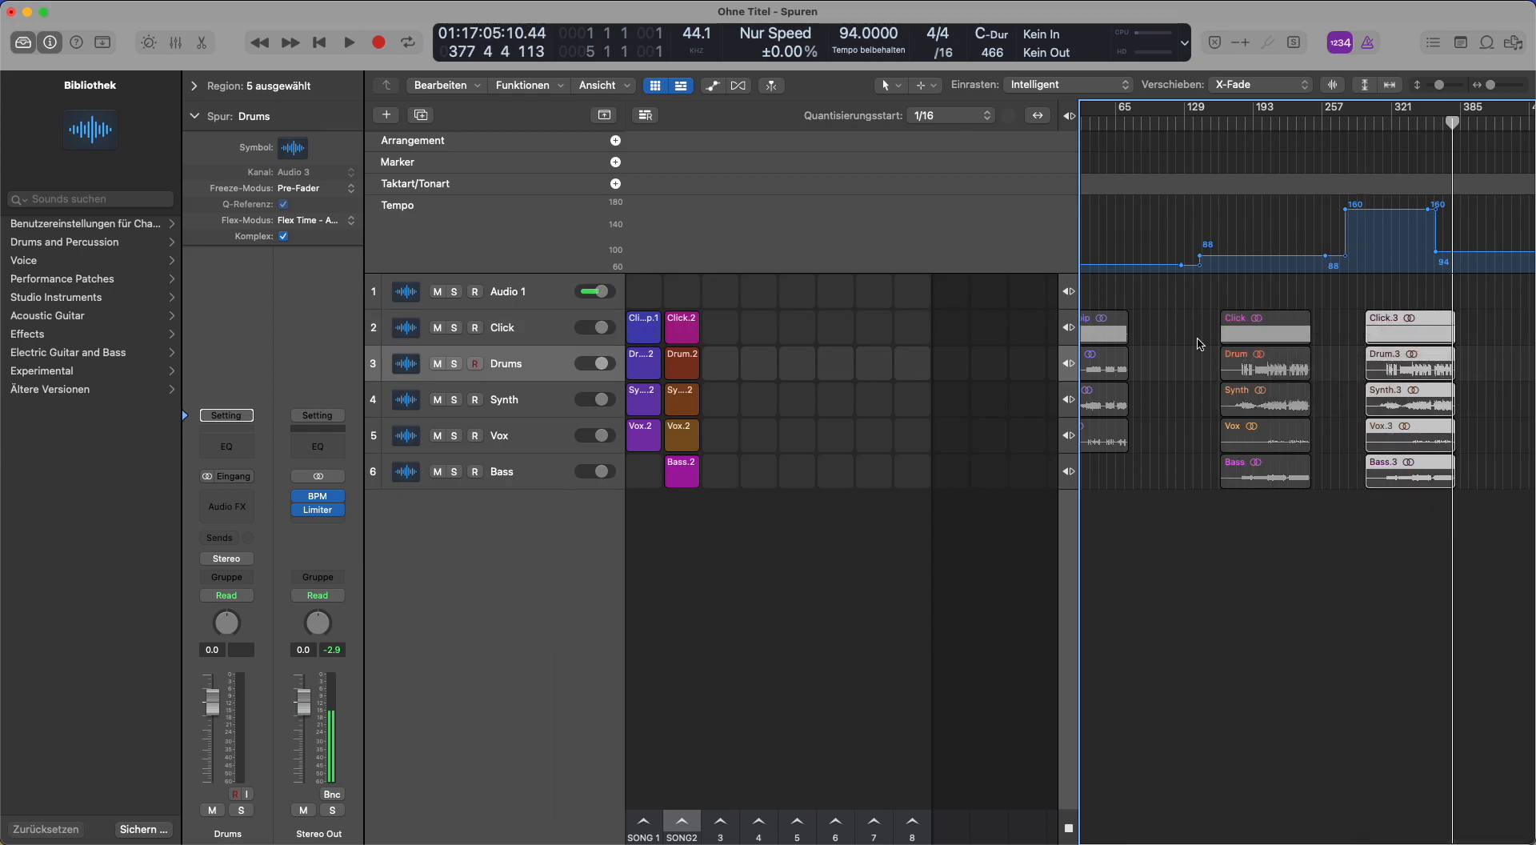
{"action": "left_click_drag", "start_coordinate": [1106, 298], "coordinate": [1120, 471]}
{"action": "scroll", "coordinate": [1100, 324], "scroll_direction": "left", "scroll_amount": 1}
{"action": "left_click_drag", "start_coordinate": [1097, 324], "coordinate": [1184, 343]}
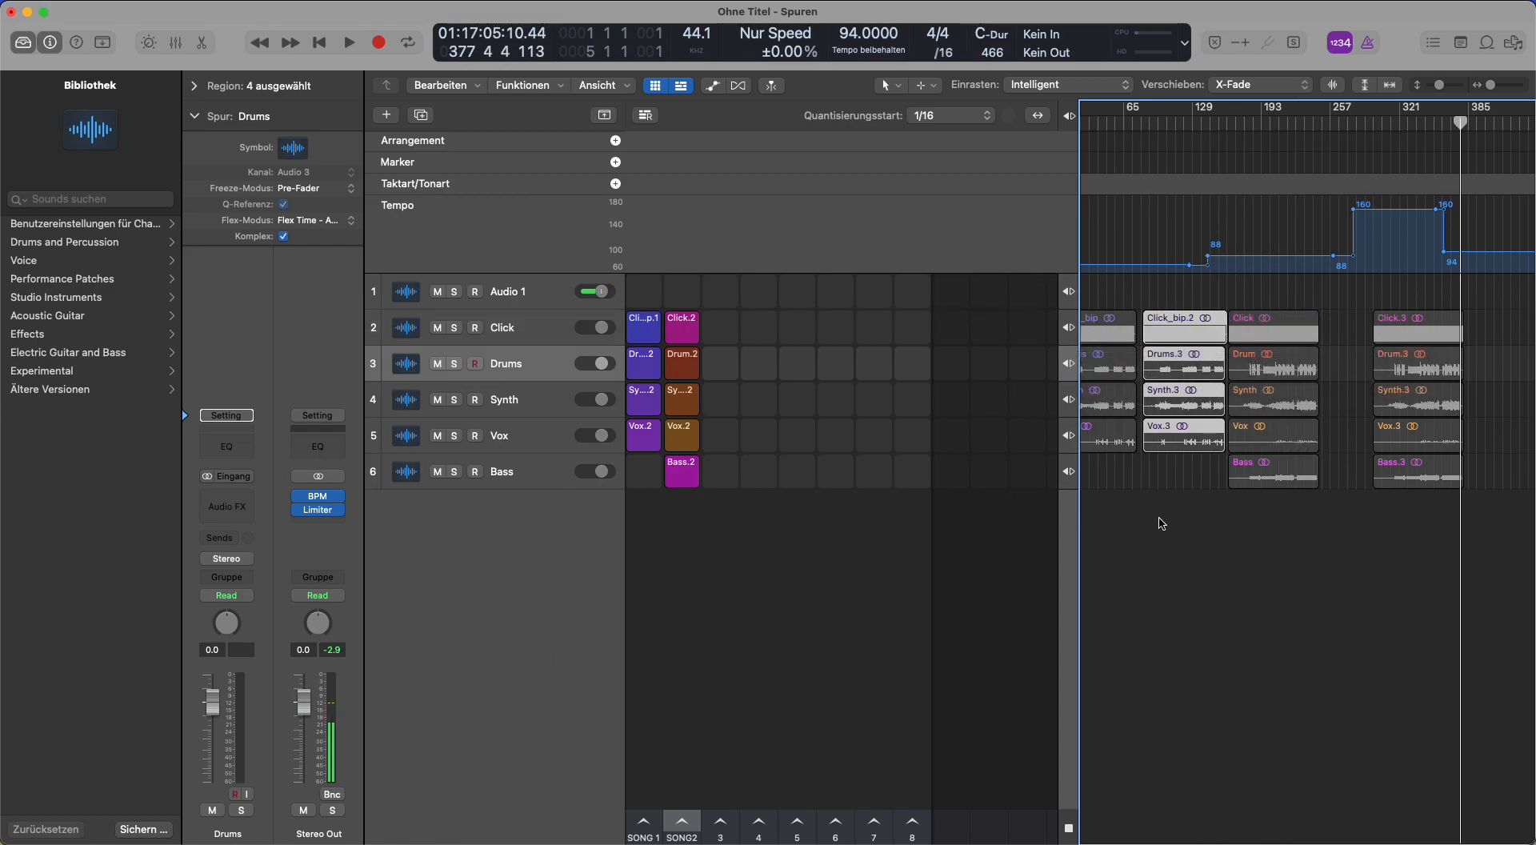
{"action": "key", "text": "super+z"}
{"action": "key", "text": "super+z"}
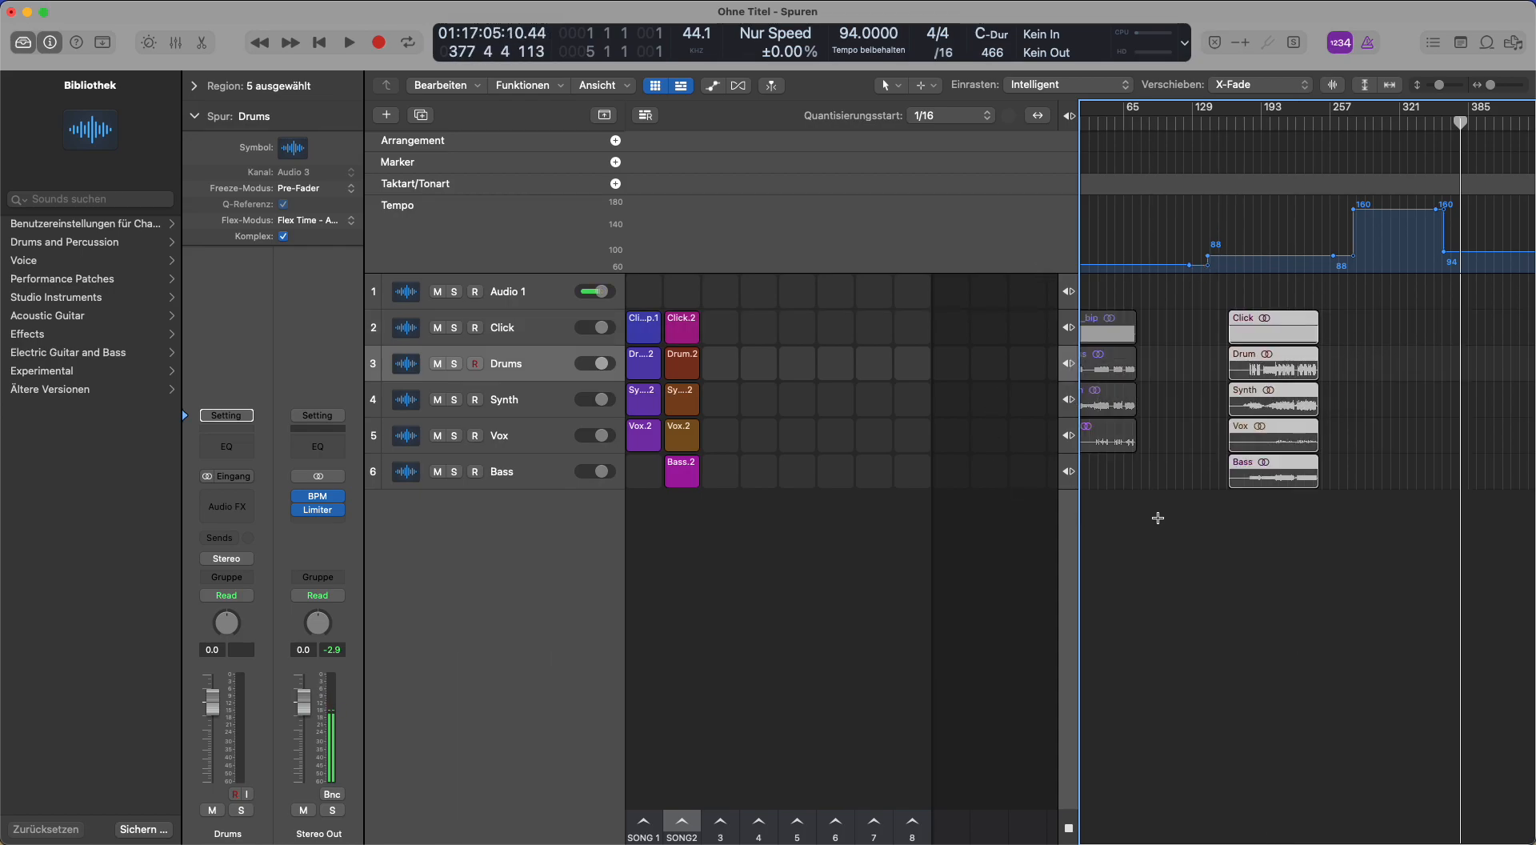
{"action": "scroll", "coordinate": [1412, 491], "scroll_direction": "down", "scroll_amount": 2}
{"action": "left_click", "coordinate": [1345, 635]}
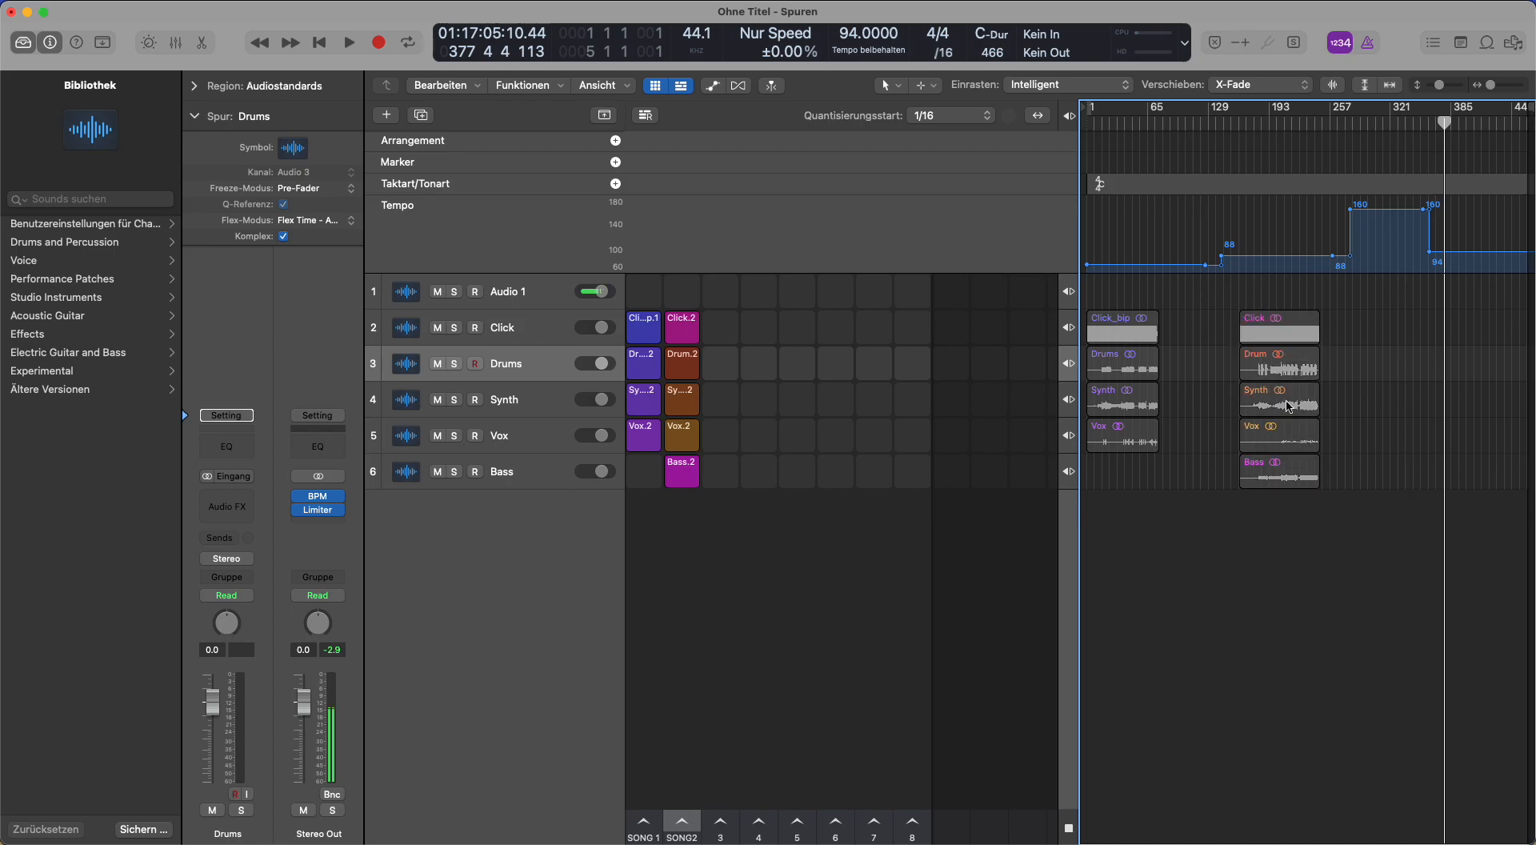
Hide the tracks area, enlarge the grid cells, and select the four SONG 1 cells
{"action": "mouse_move", "coordinate": [690, 839]}
{"action": "left_mouse_down"}
{"action": "mouse_move", "coordinate": [674, 838]}
{"action": "mouse_move", "coordinate": [689, 838]}
{"action": "left_mouse_up"}
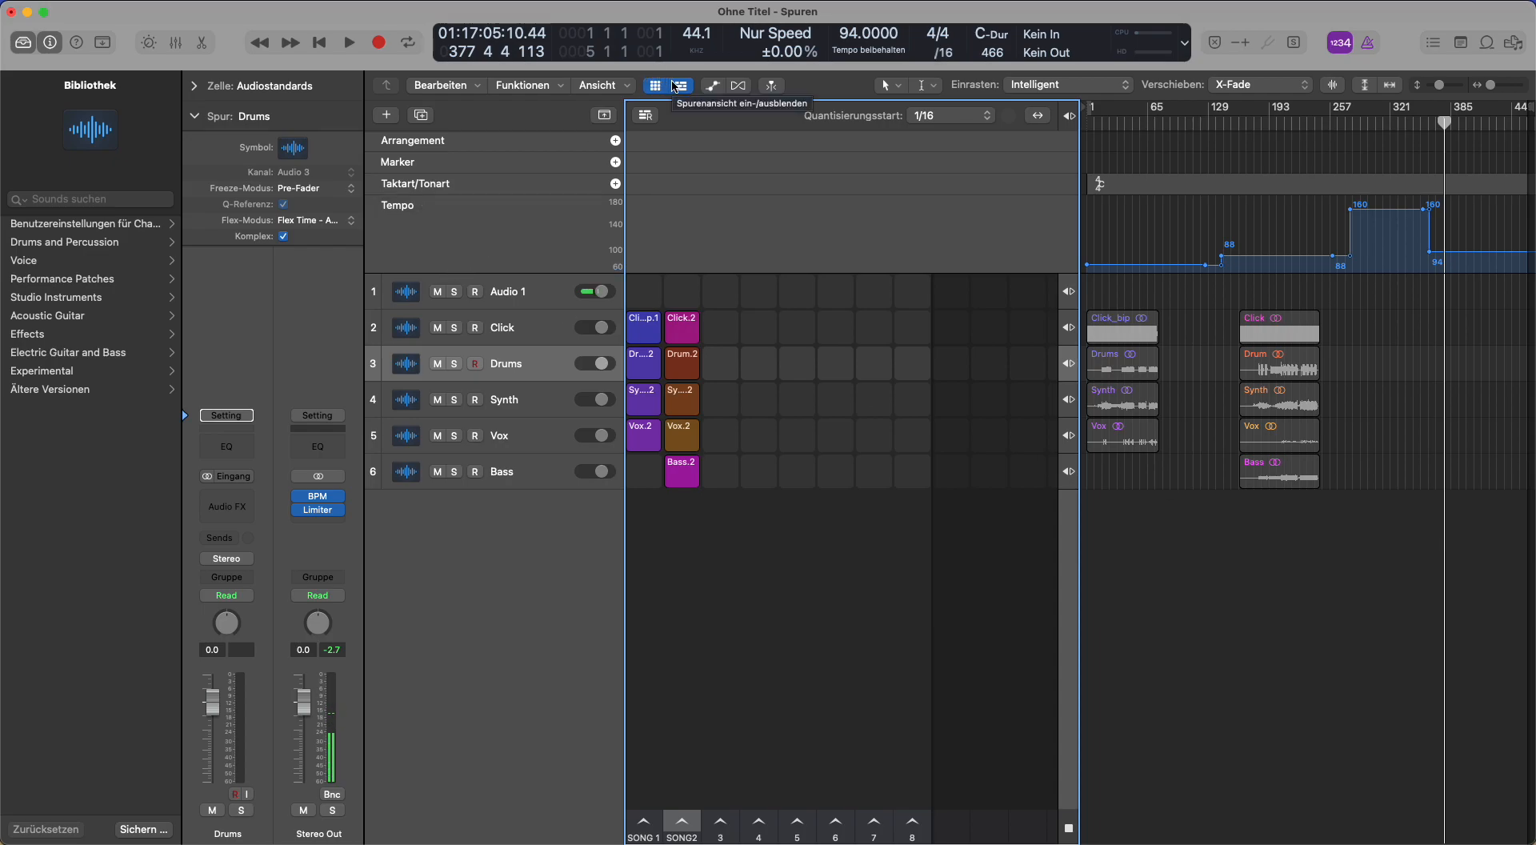
{"action": "left_click", "coordinate": [676, 86]}
{"action": "scroll", "coordinate": [783, 367], "scroll_direction": "up", "scroll_amount": 5}
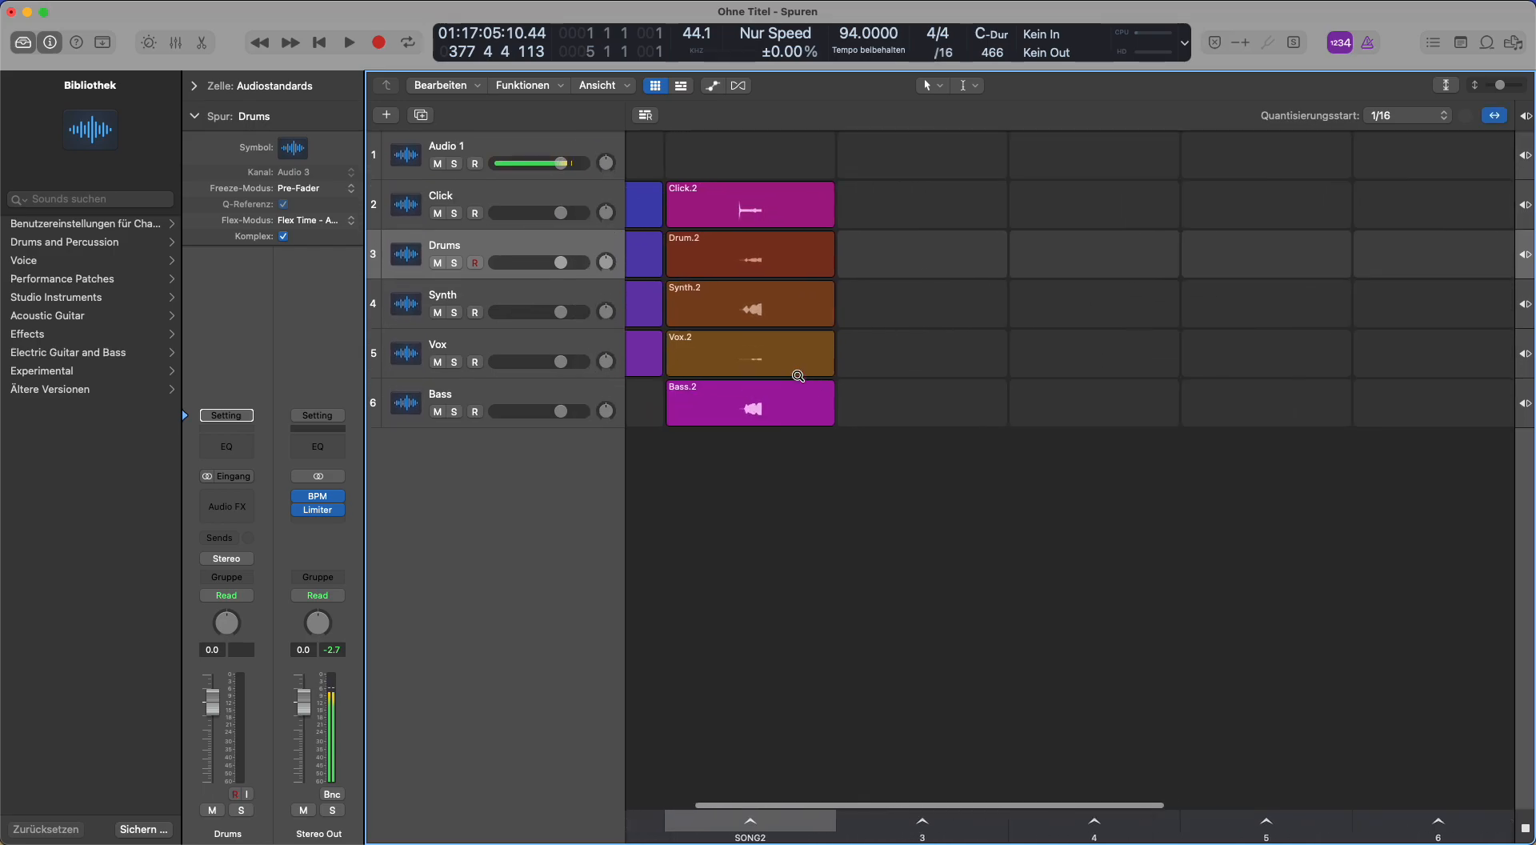
{"action": "scroll", "coordinate": [798, 374], "scroll_direction": "left", "scroll_amount": 4}
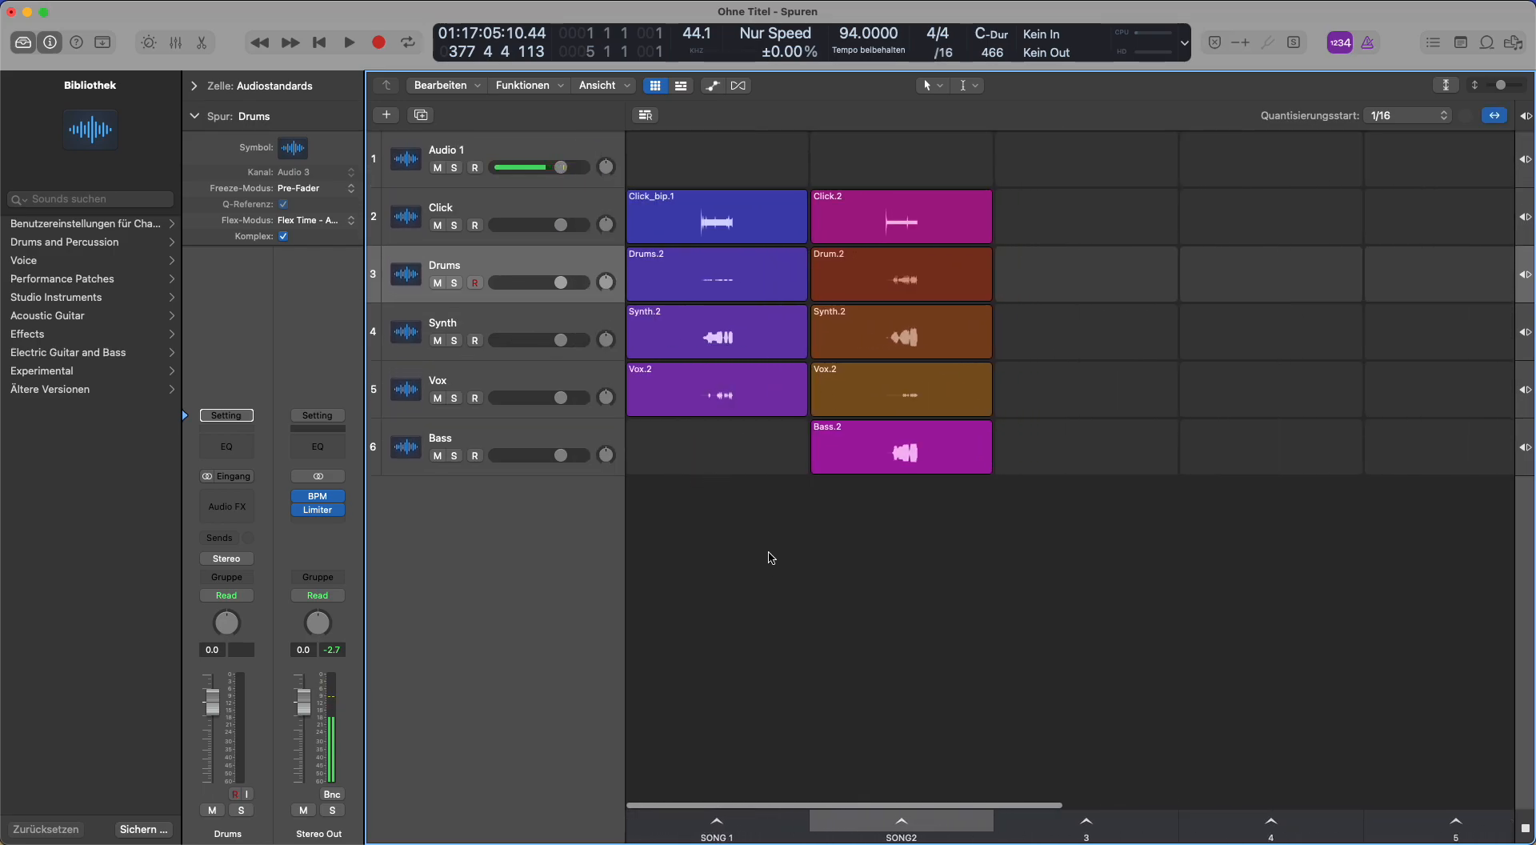
{"action": "left_click_drag", "start_coordinate": [710, 154], "coordinate": [728, 524]}
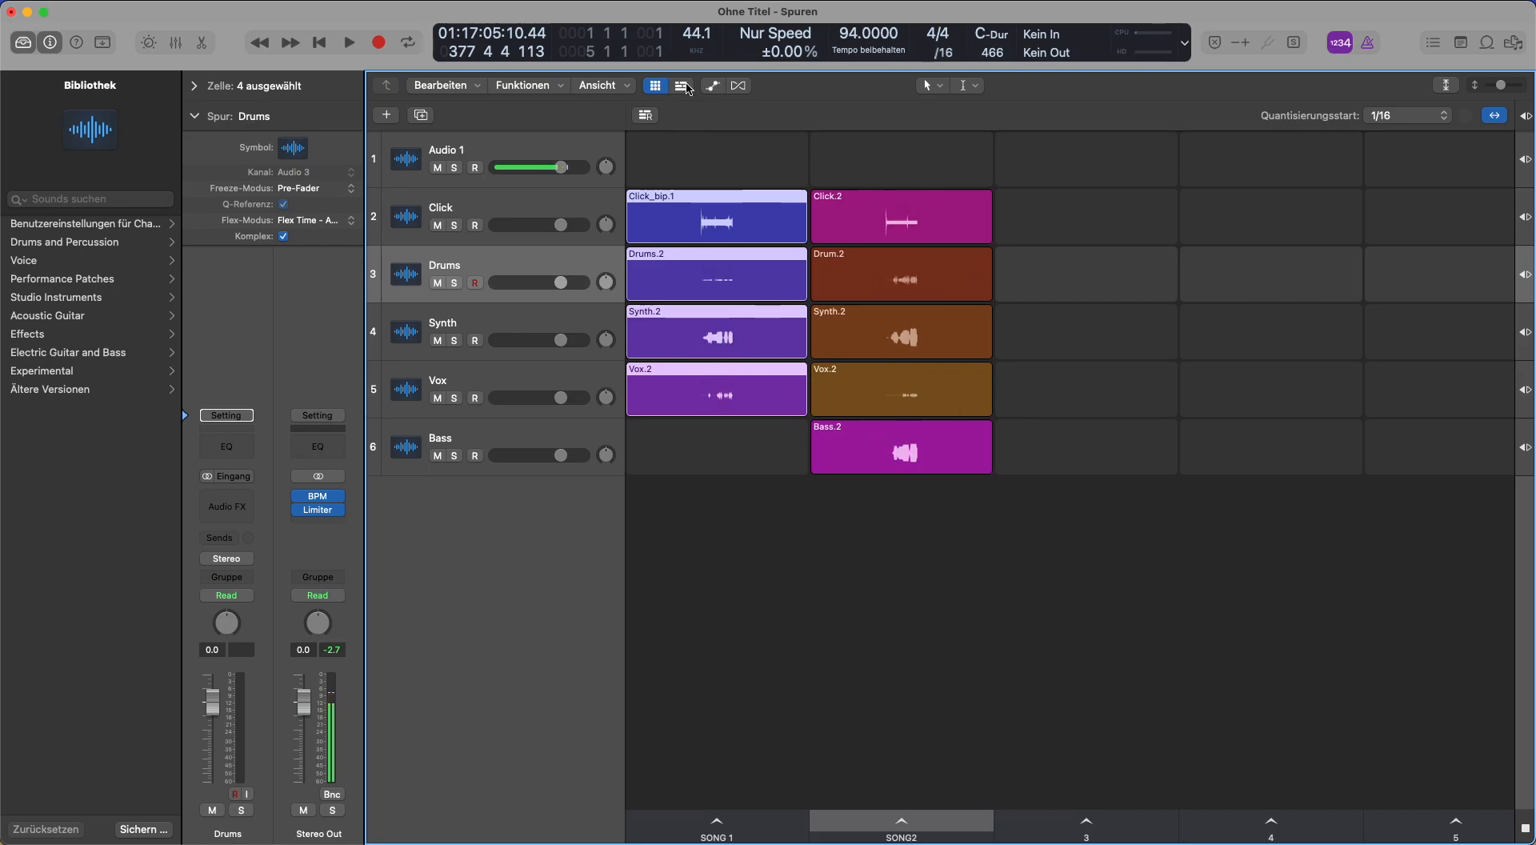
Show the tracks area again, place the playhead near the start, and switch all tracks from Live Loops to arrangement playback
{"action": "left_click", "coordinate": [684, 87]}
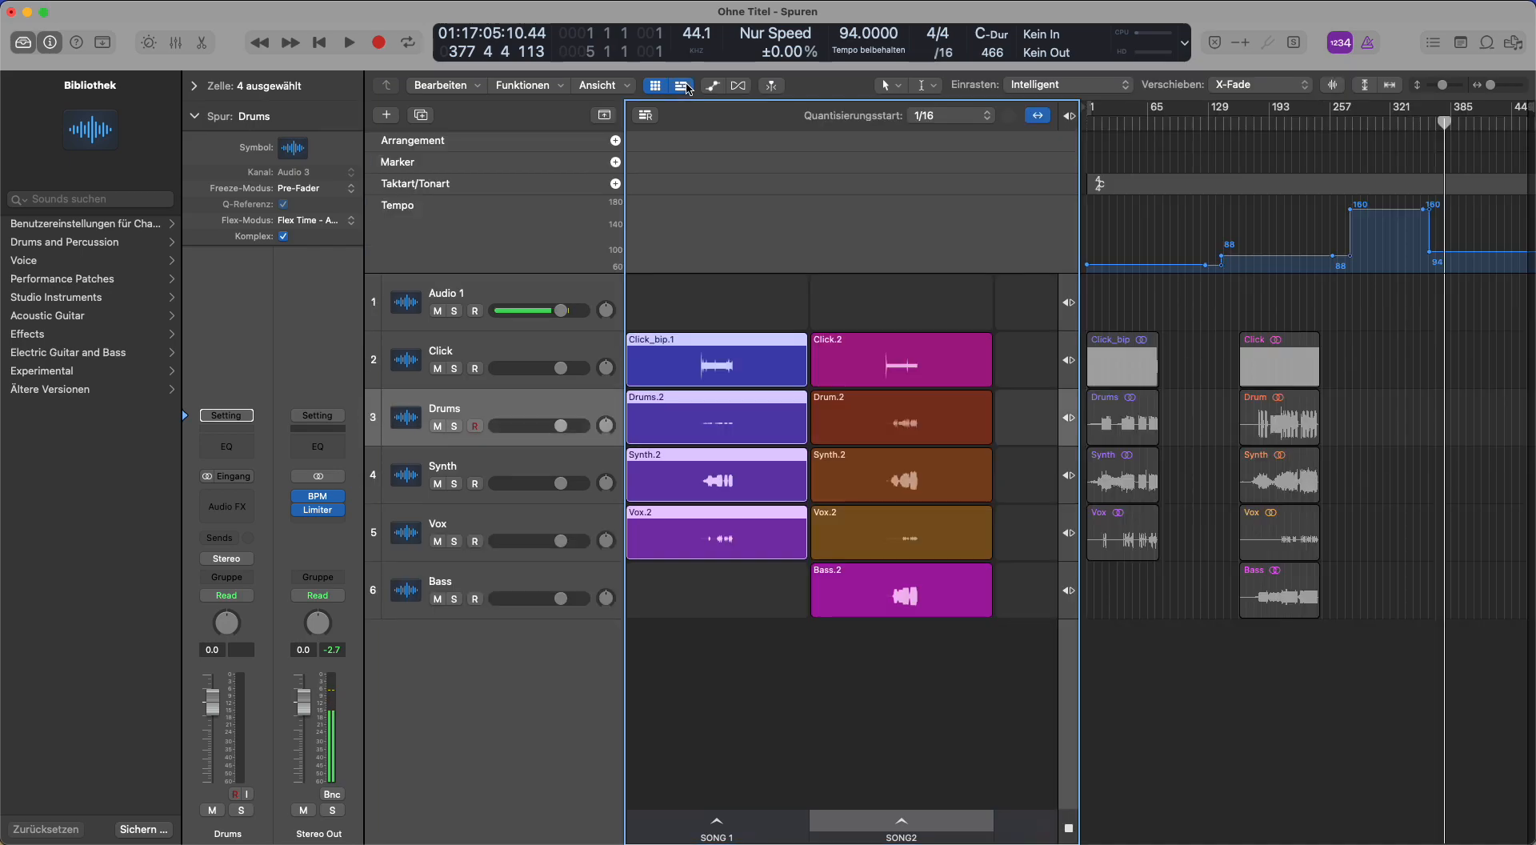
{"action": "left_click", "coordinate": [1092, 123]}
{"action": "left_click", "coordinate": [1071, 116]}
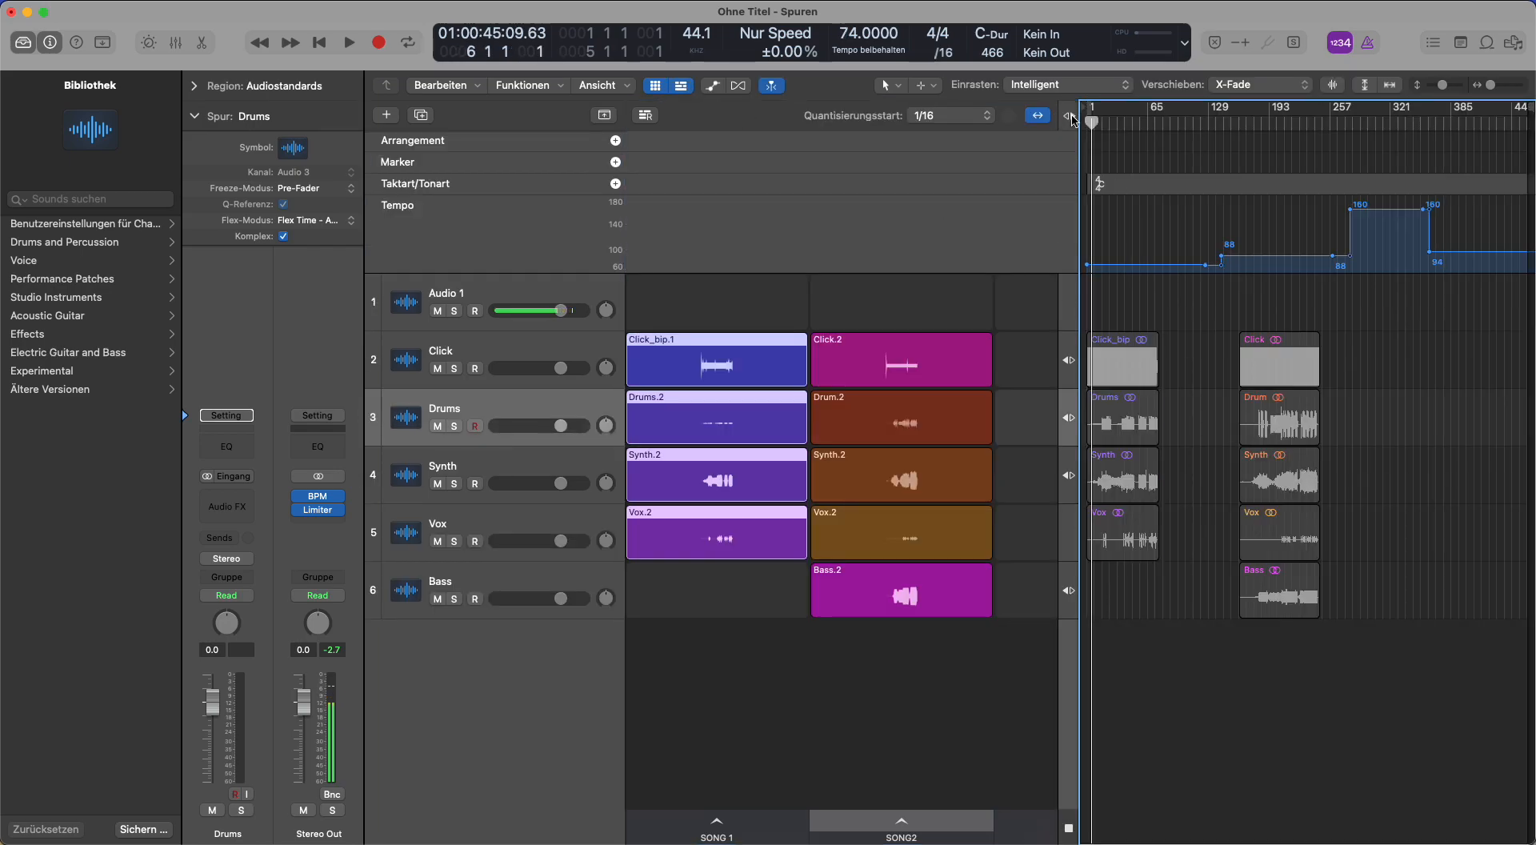
Try raising the tempo at the start of the arrangement to 83 and play it, and undo the tempo change
{"action": "left_click_drag", "start_coordinate": [1165, 623], "coordinate": [1120, 264]}
{"action": "key", "text": "space"}
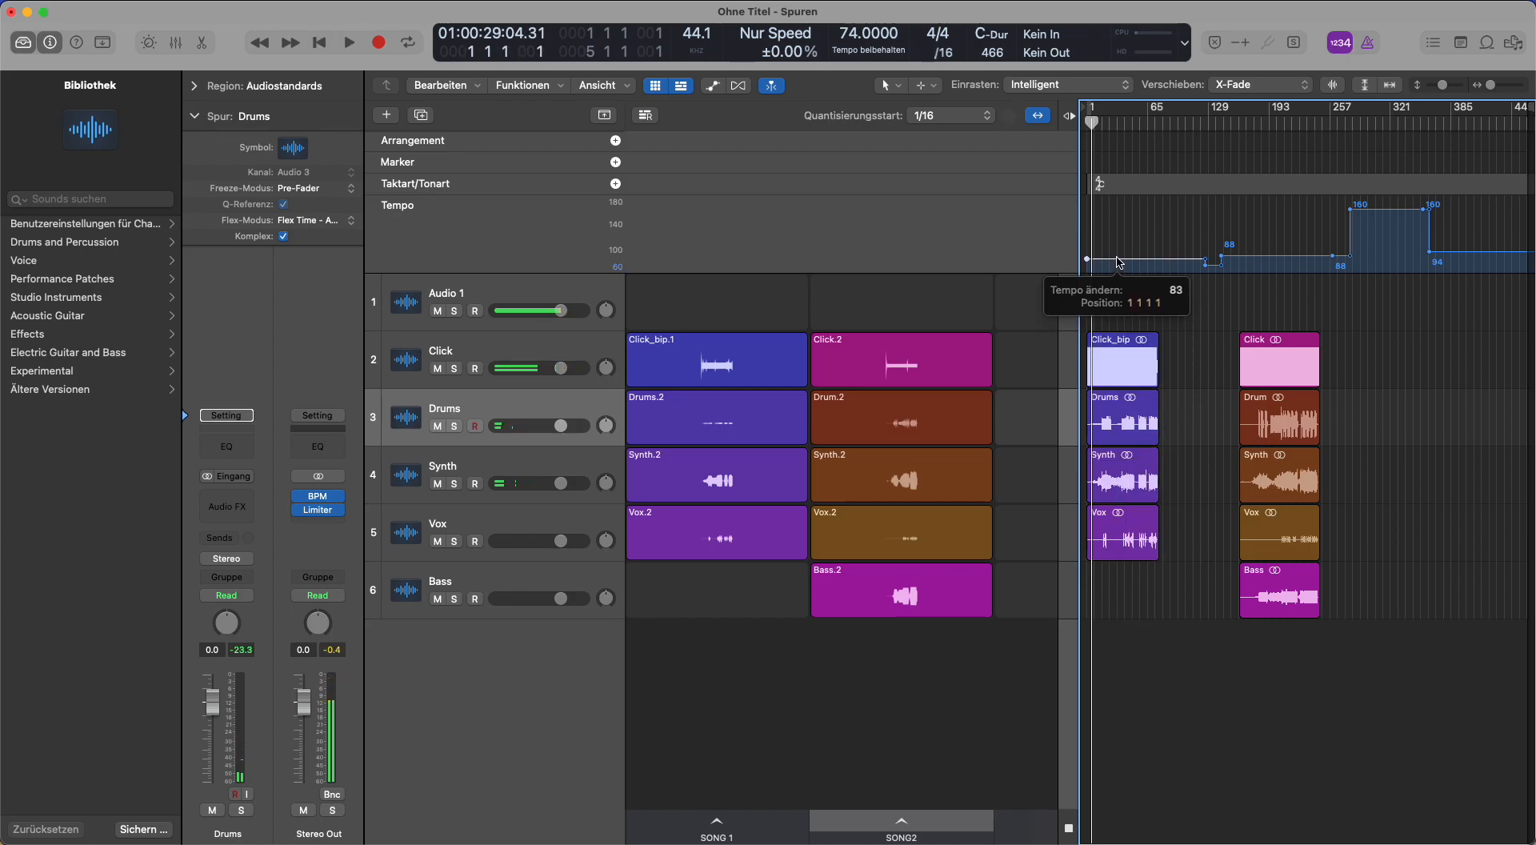
{"action": "key", "text": "space"}
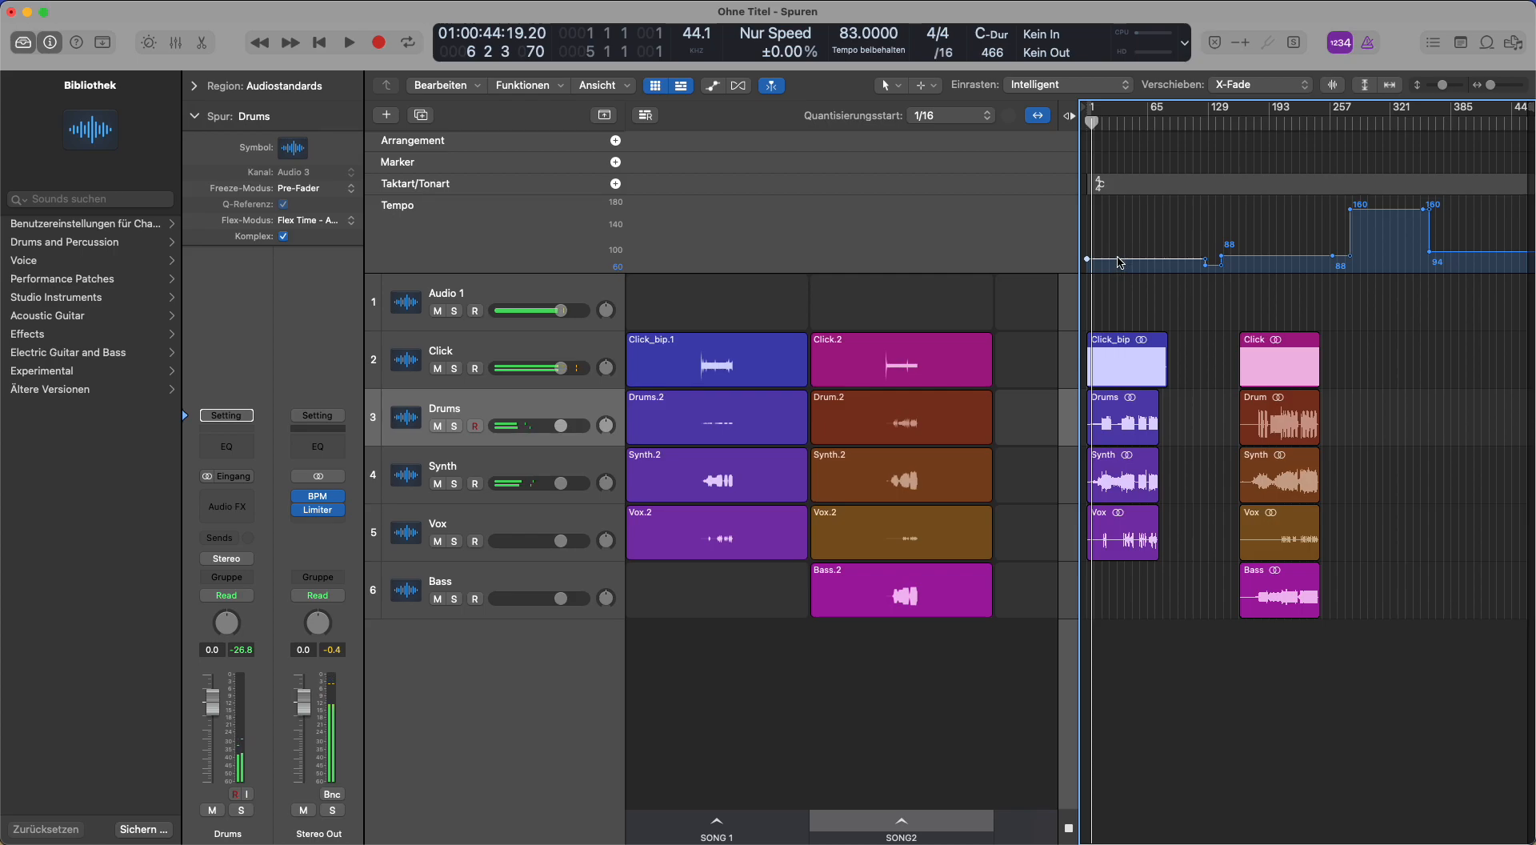
{"action": "key", "text": "super+z"}
Set Flex & Folgen to Ein for the first song's four arrangement regions
{"action": "left_click_drag", "start_coordinate": [1139, 608], "coordinate": [1112, 376]}
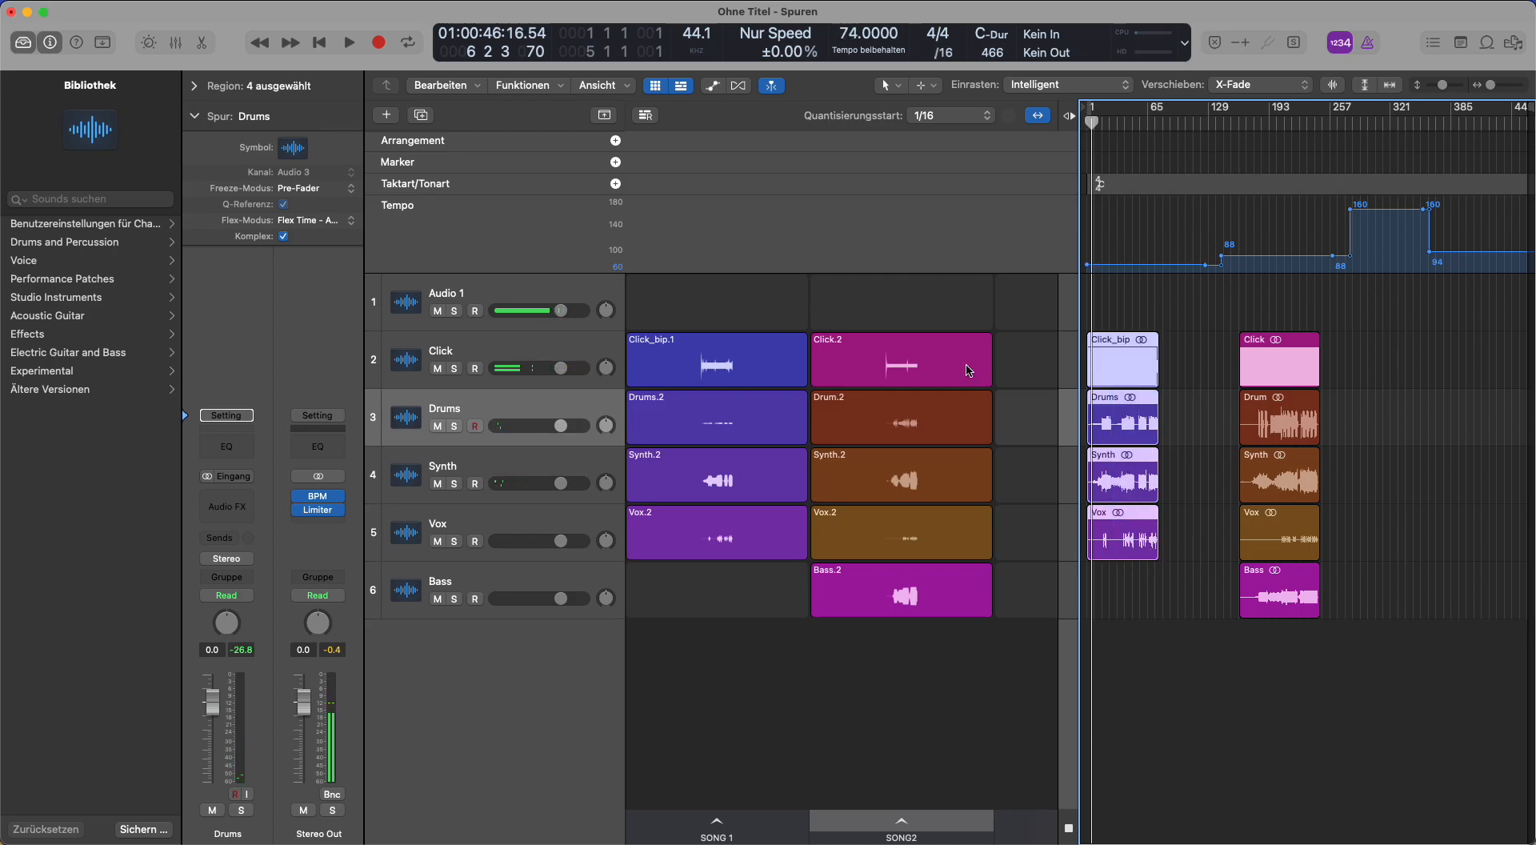
{"action": "left_click", "coordinate": [193, 86]}
{"action": "left_click", "coordinate": [335, 206]}
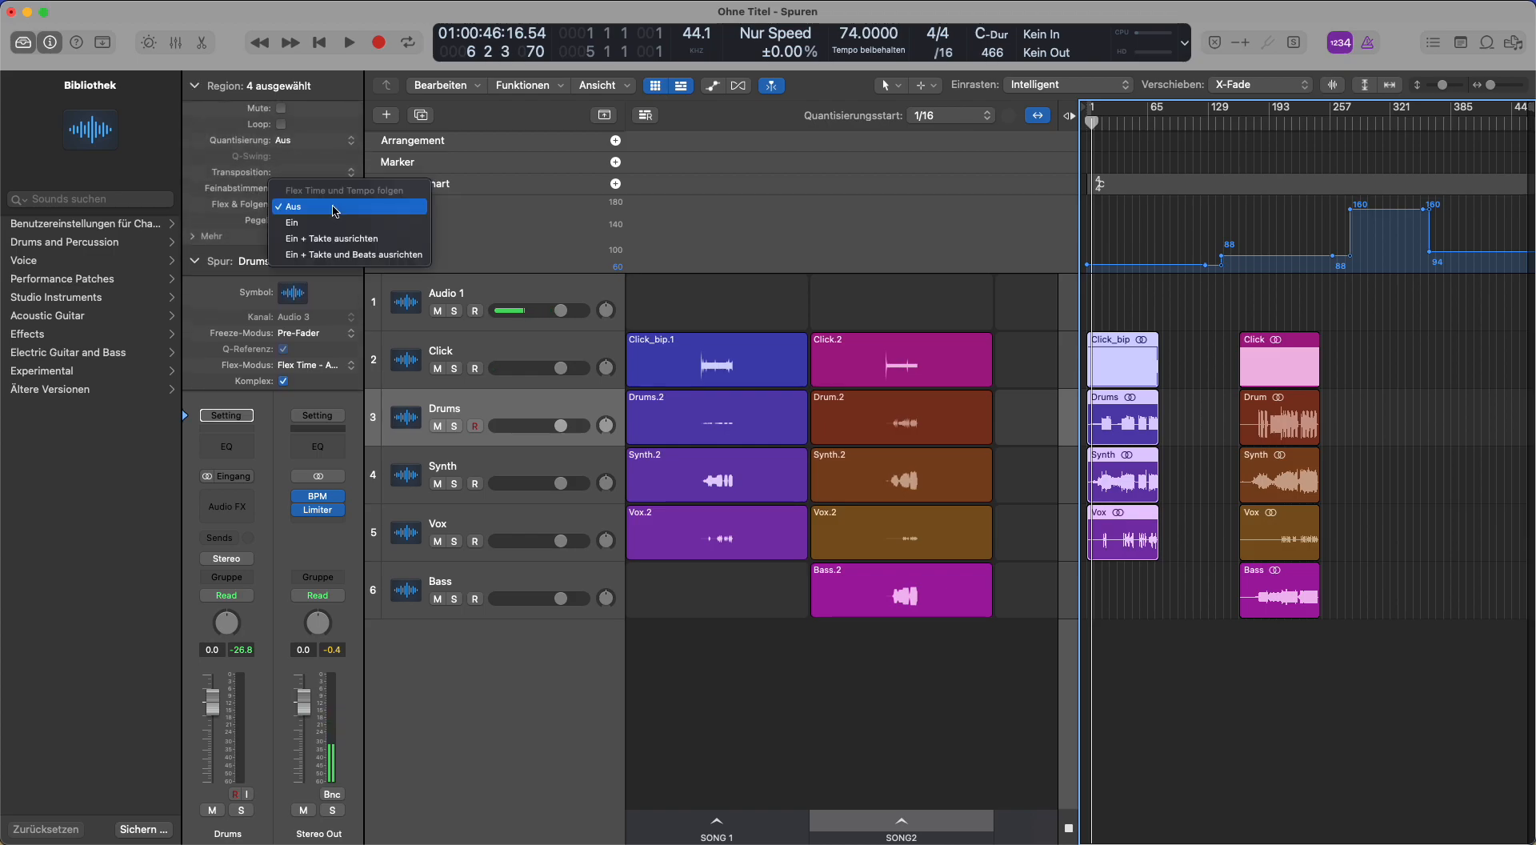
{"action": "left_click", "coordinate": [340, 216]}
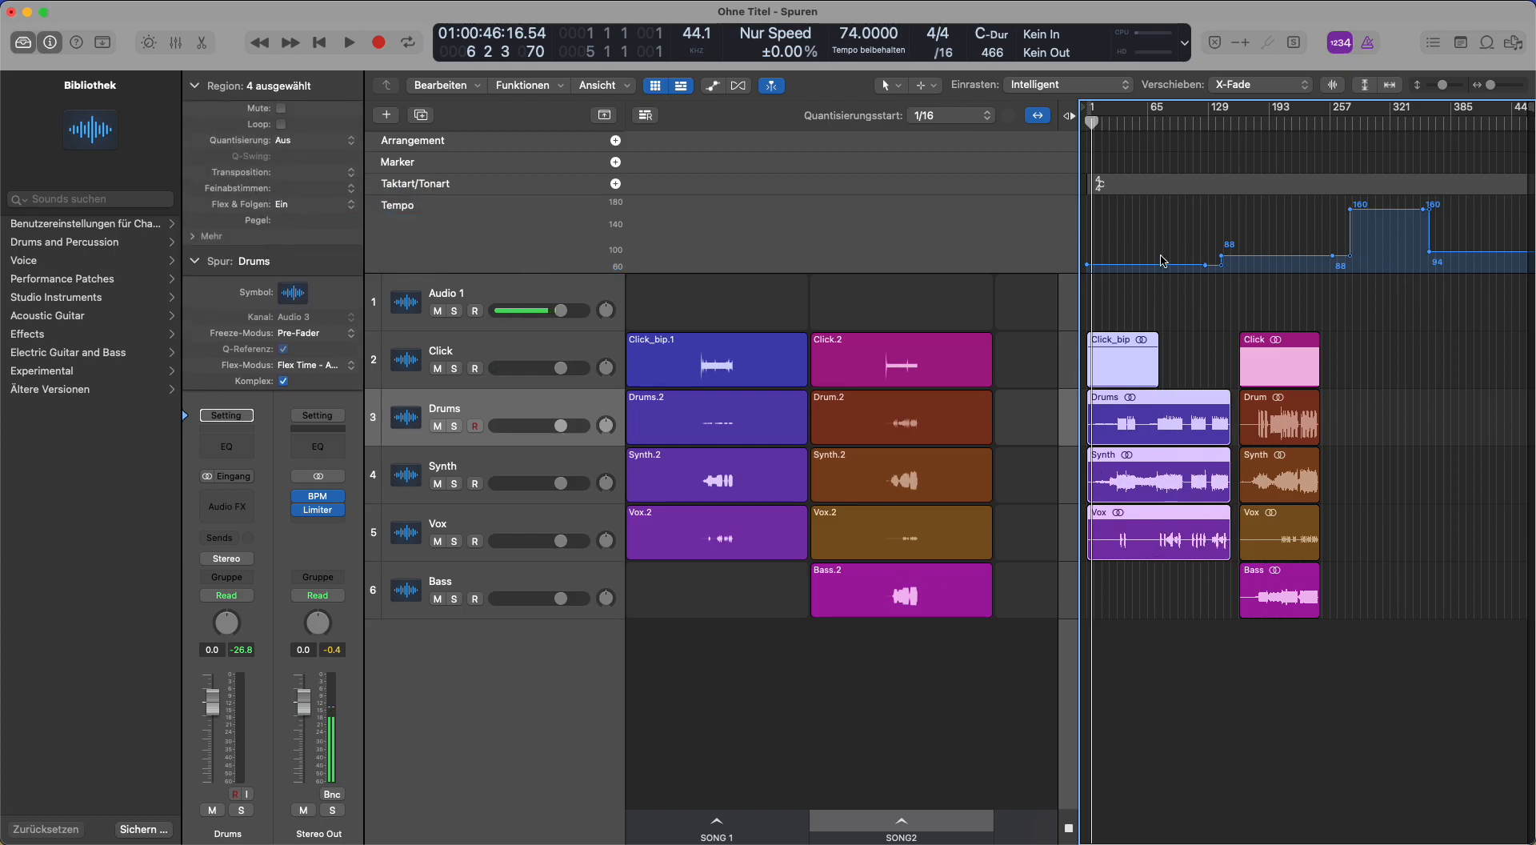
Undo the Flex & Folgen change on the first song's regions
{"action": "left_click", "coordinate": [1160, 255]}
{"action": "left_click_drag", "start_coordinate": [1188, 623], "coordinate": [1167, 421]}
{"action": "left_click", "coordinate": [1180, 336]}
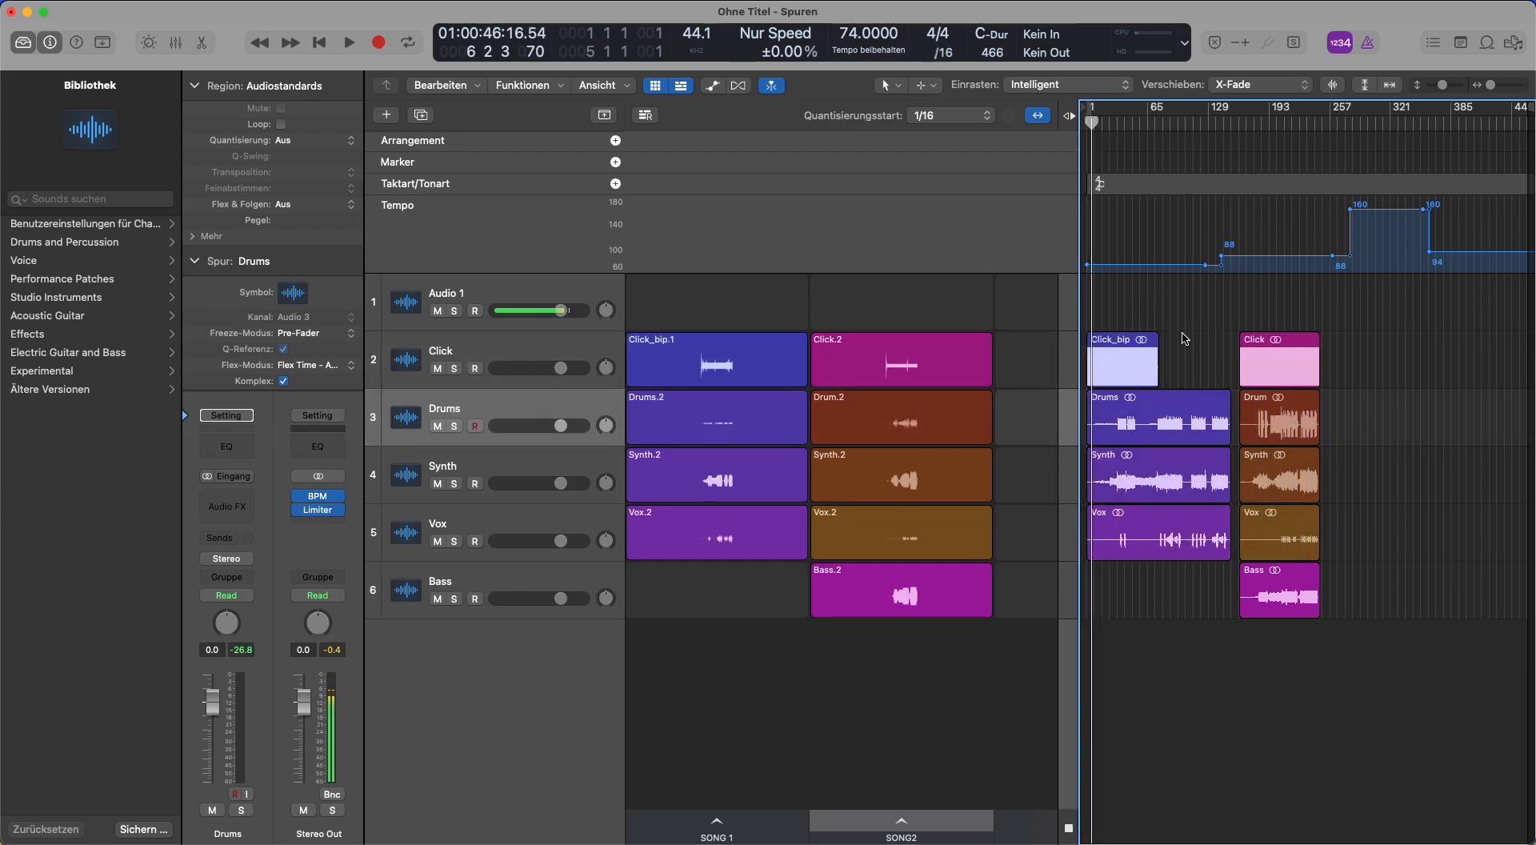
{"action": "key", "text": "super+z"}
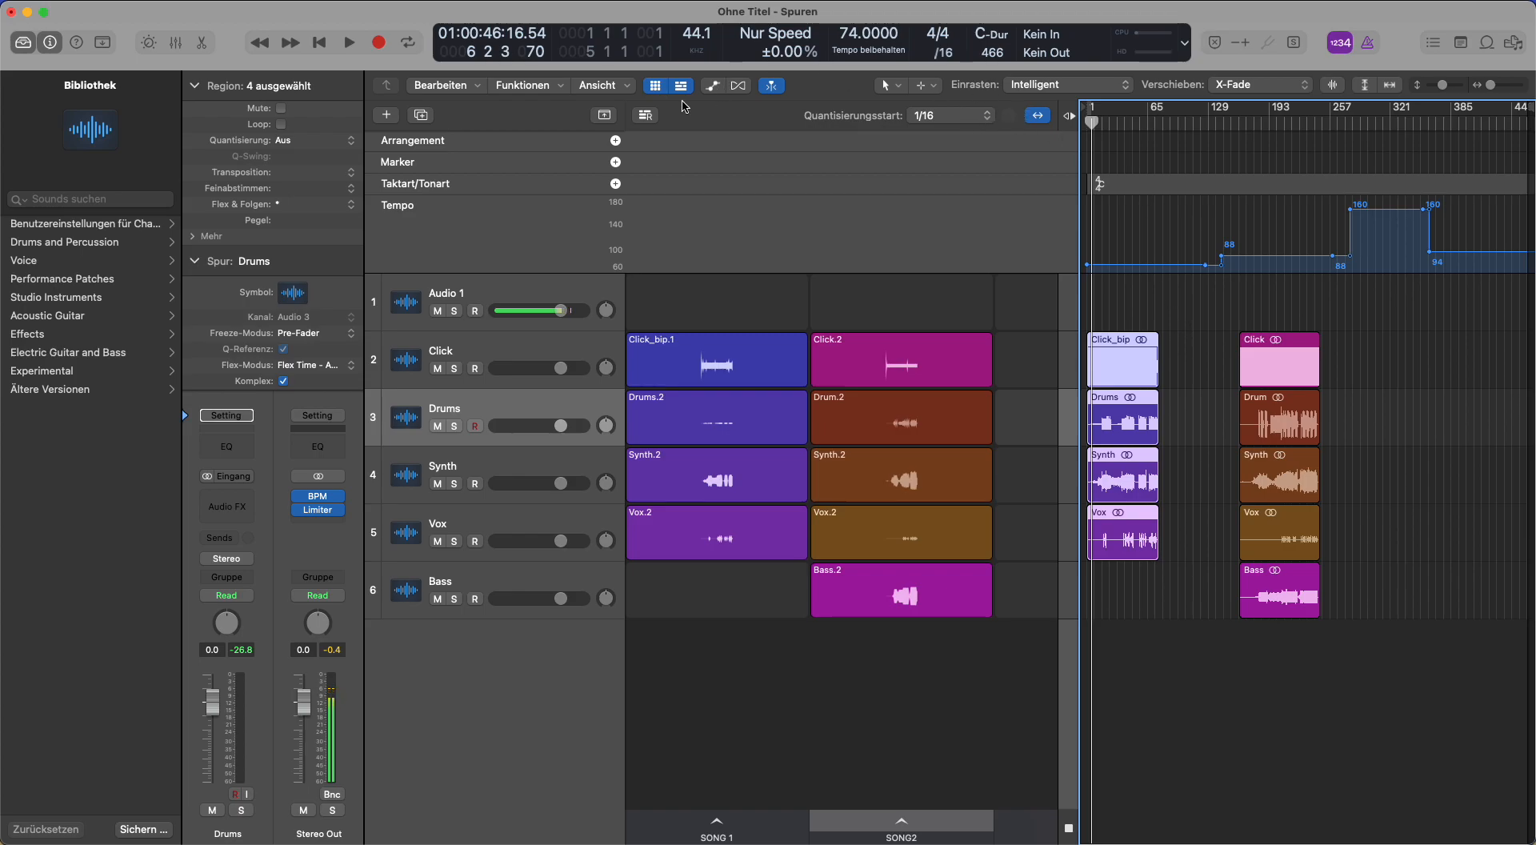
Show only the Live Loops grid and transpose SONG 1's Synth and Vox cells to -1 and on to -5 while playing the scene
{"action": "left_click", "coordinate": [682, 86]}
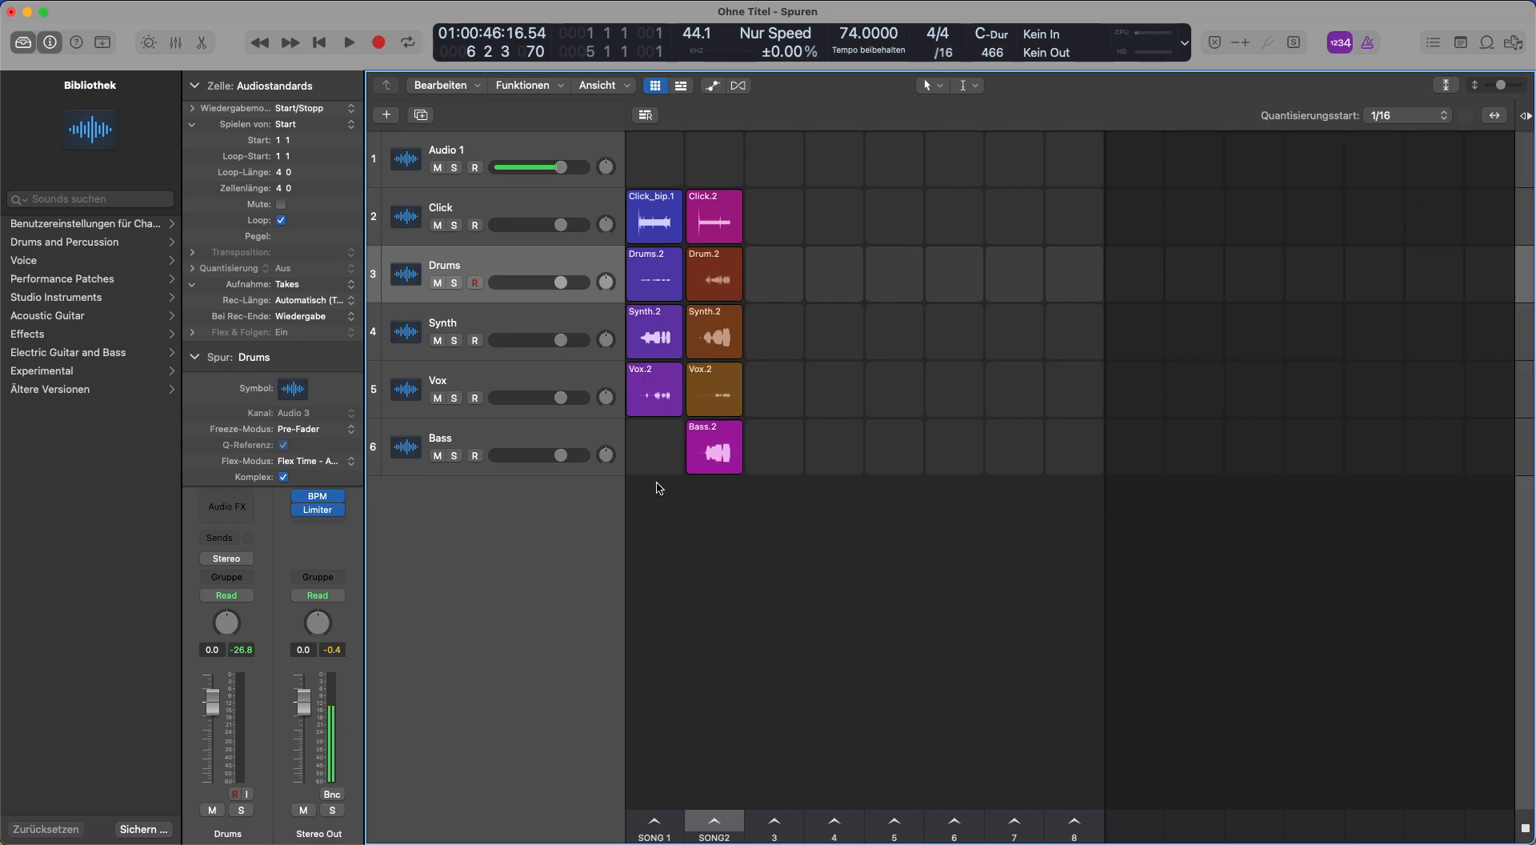
{"action": "left_click_drag", "start_coordinate": [668, 493], "coordinate": [648, 372]}
{"action": "left_click_drag", "start_coordinate": [660, 548], "coordinate": [658, 341]}
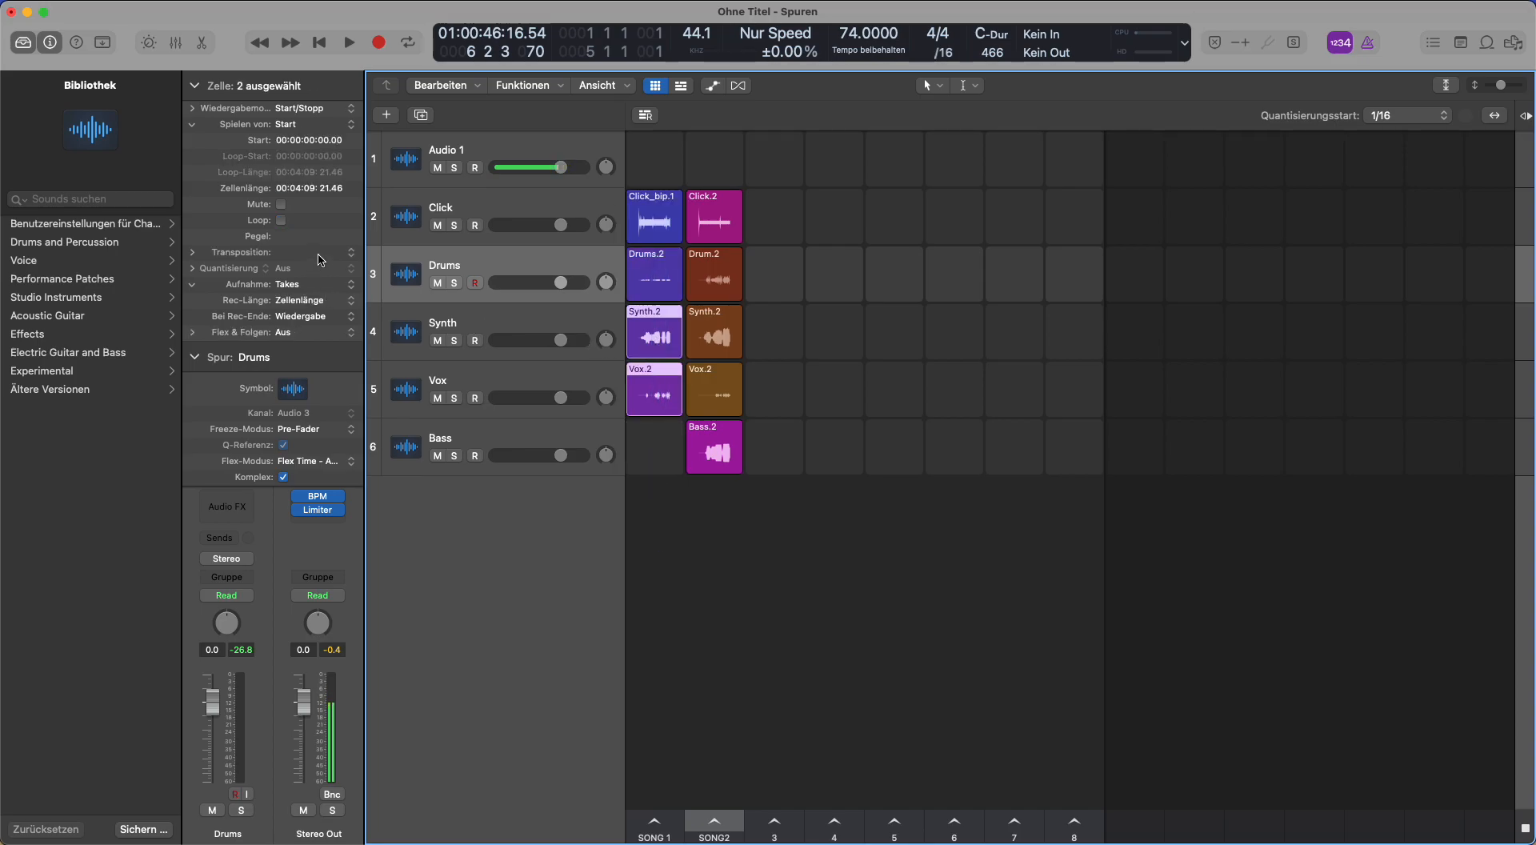
{"action": "left_click_drag", "start_coordinate": [320, 263], "coordinate": [321, 267]}
{"action": "left_click", "coordinate": [656, 821]}
{"action": "mouse_move", "coordinate": [710, 381]}
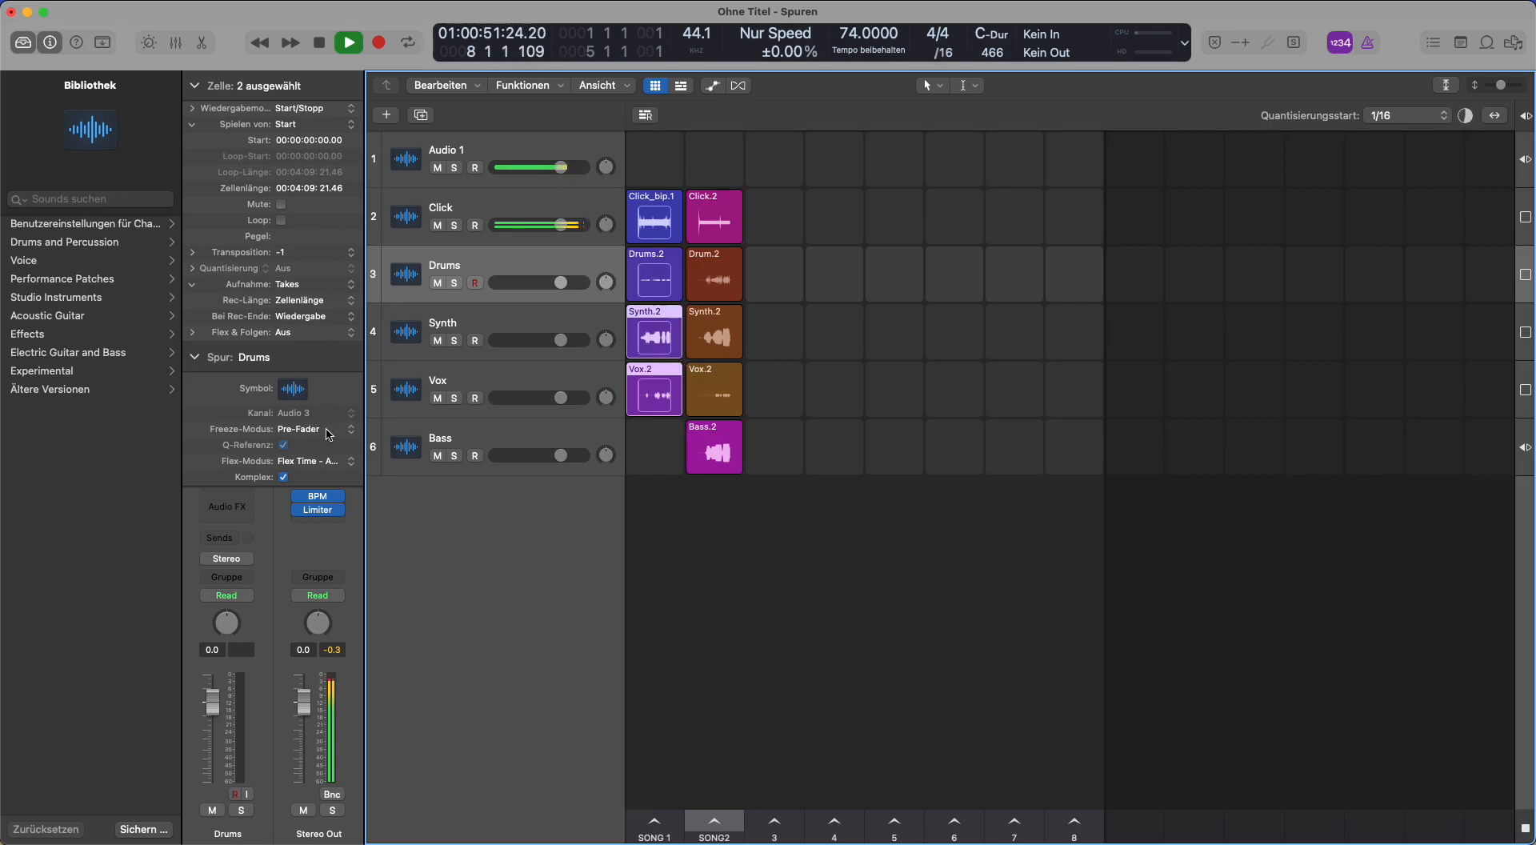
{"action": "left_click_drag", "start_coordinate": [313, 255], "coordinate": [316, 274]}
{"action": "key", "text": "space"}
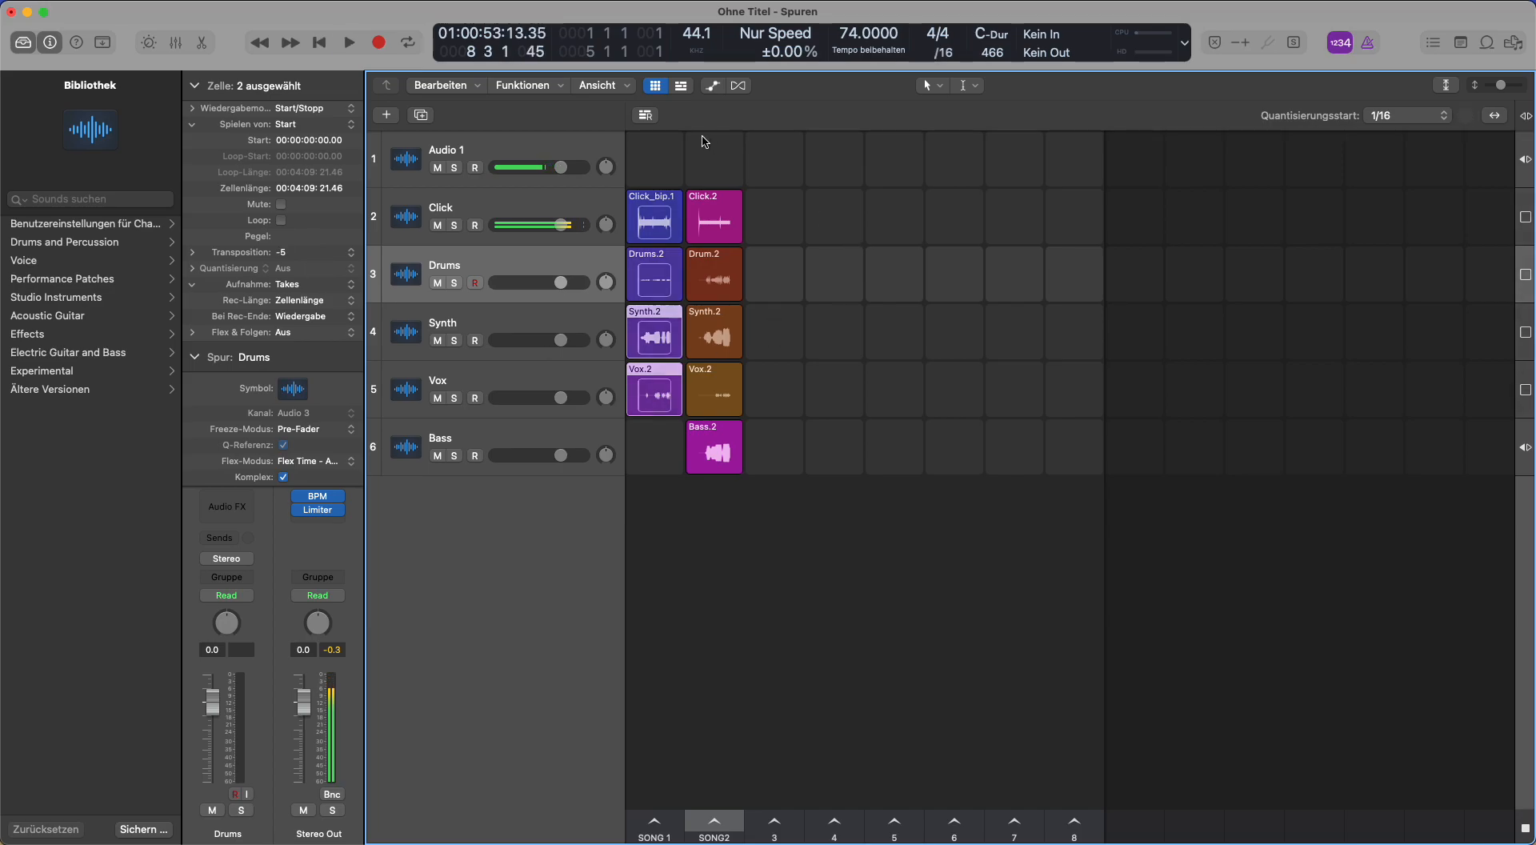
Play the SONG2 scene, transpose its Synth, Vox and Bass cells to -7, raise the transposition again, and stop playback
{"action": "left_click", "coordinate": [716, 820]}
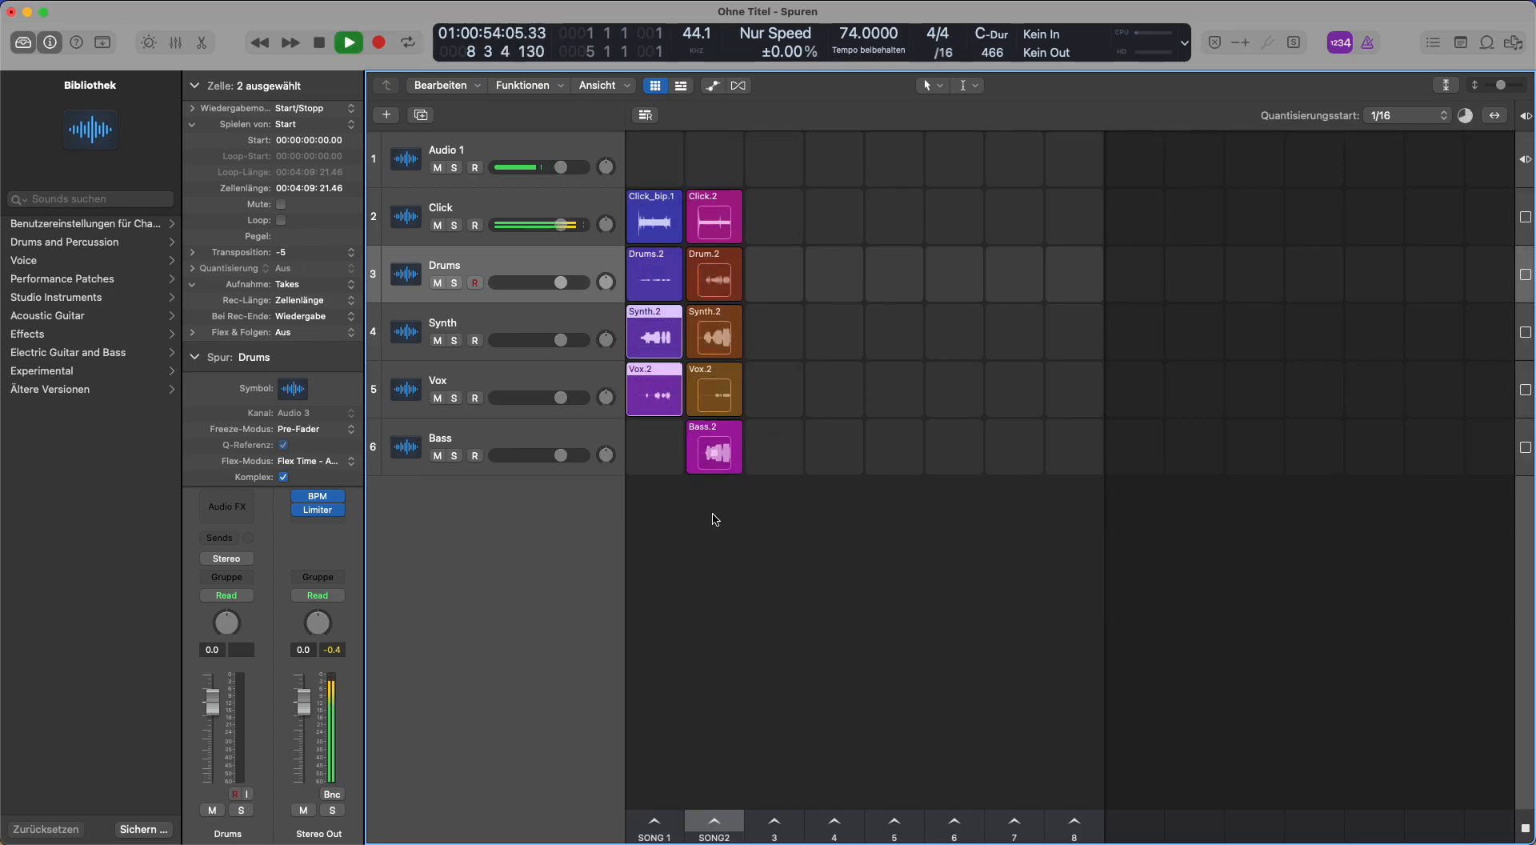
{"action": "left_click_drag", "start_coordinate": [733, 555], "coordinate": [718, 324]}
{"action": "left_click_drag", "start_coordinate": [346, 258], "coordinate": [340, 265]}
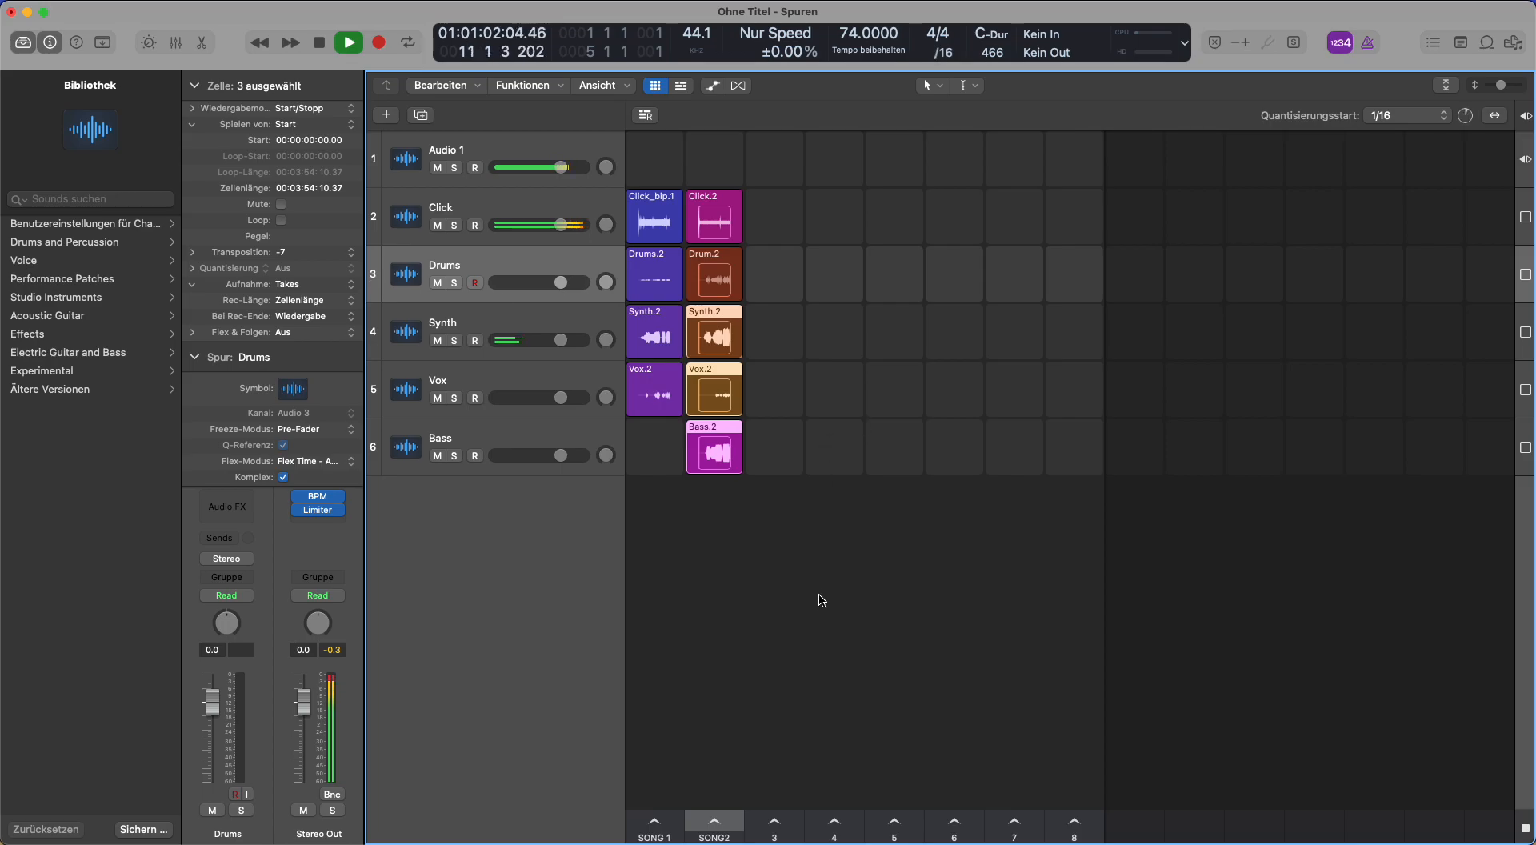
{"action": "mouse_move", "coordinate": [332, 257]}
{"action": "left_mouse_down"}
{"action": "mouse_move", "coordinate": [341, 200]}
{"action": "mouse_move", "coordinate": [343, 233]}
{"action": "left_mouse_up"}
{"action": "left_click", "coordinate": [829, 625]}
{"action": "key", "text": "space"}
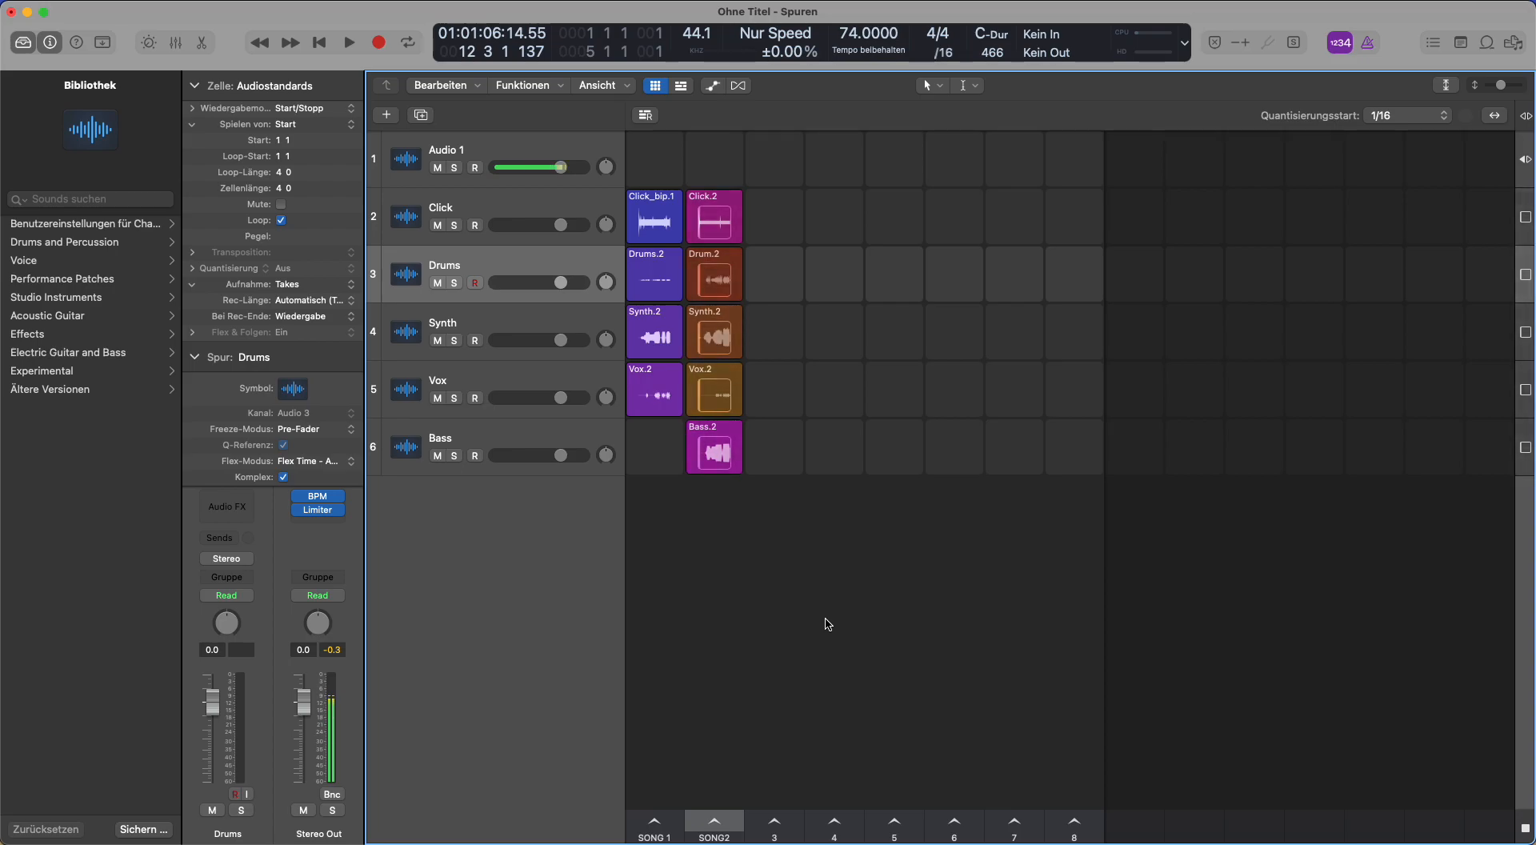
{"action": "left_click", "coordinate": [772, 555], "text": "ctrl+alt"}
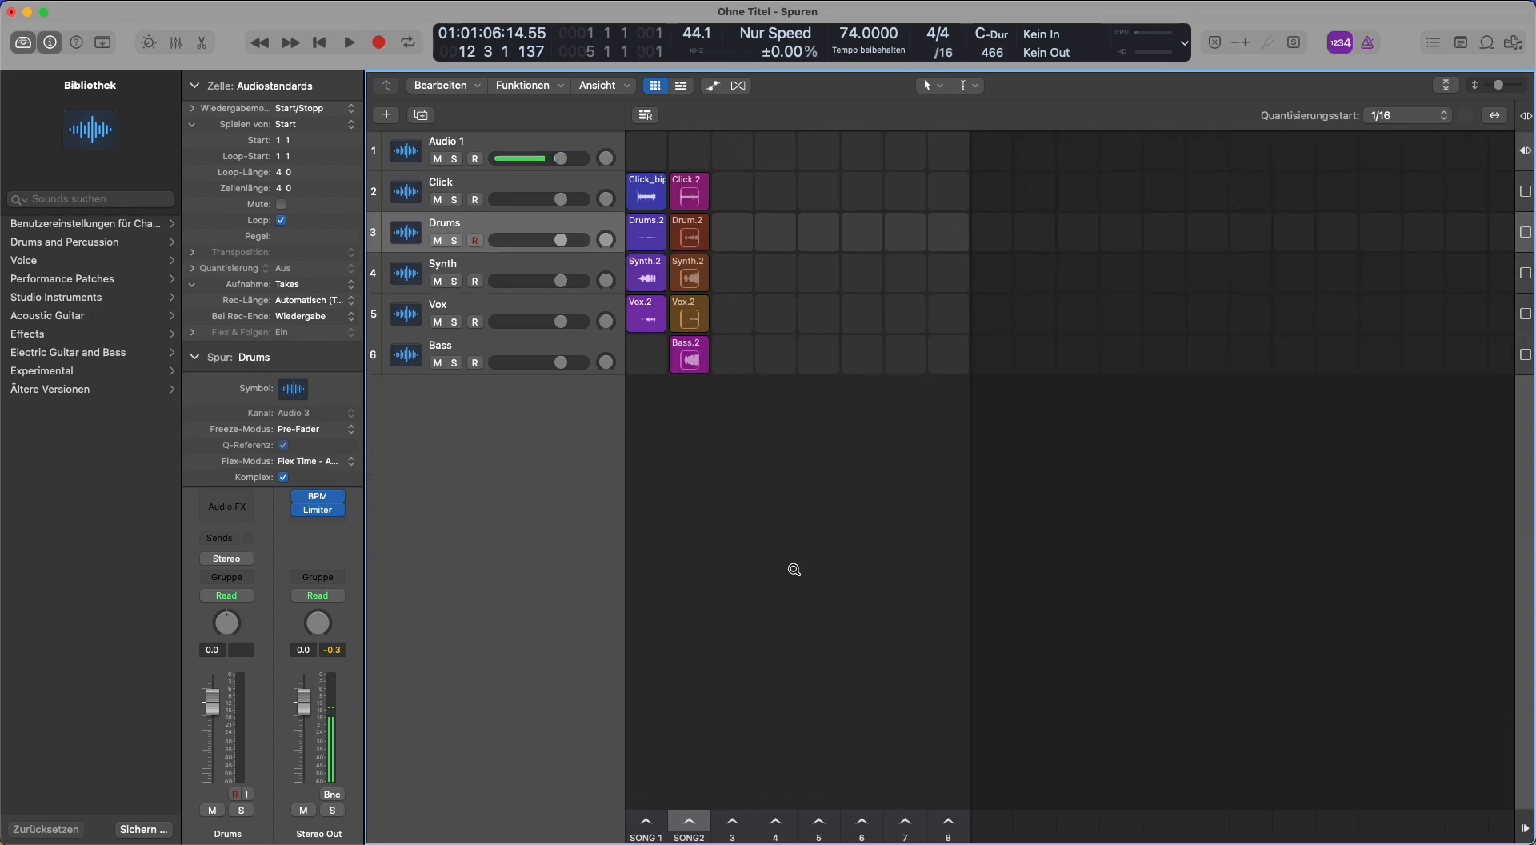